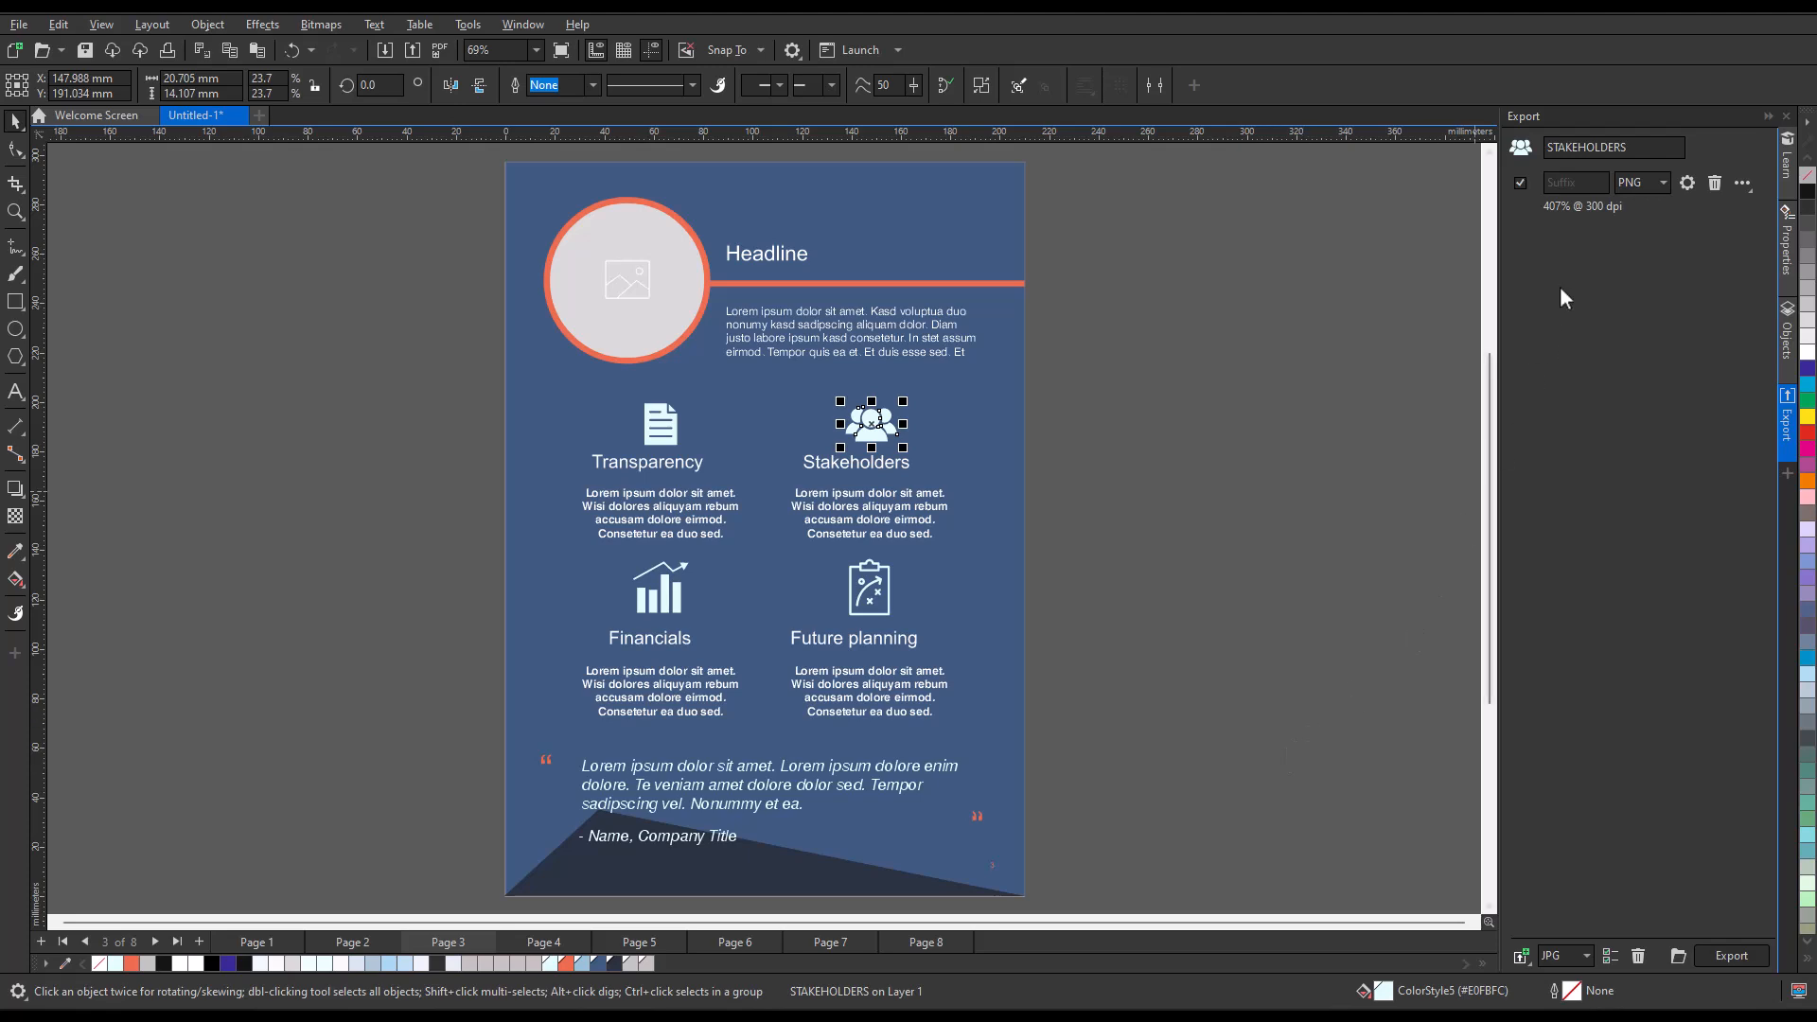
Step: Add the suffix _1000px to the STAKEHOLDERS PNG export item
left_click(1552, 182)
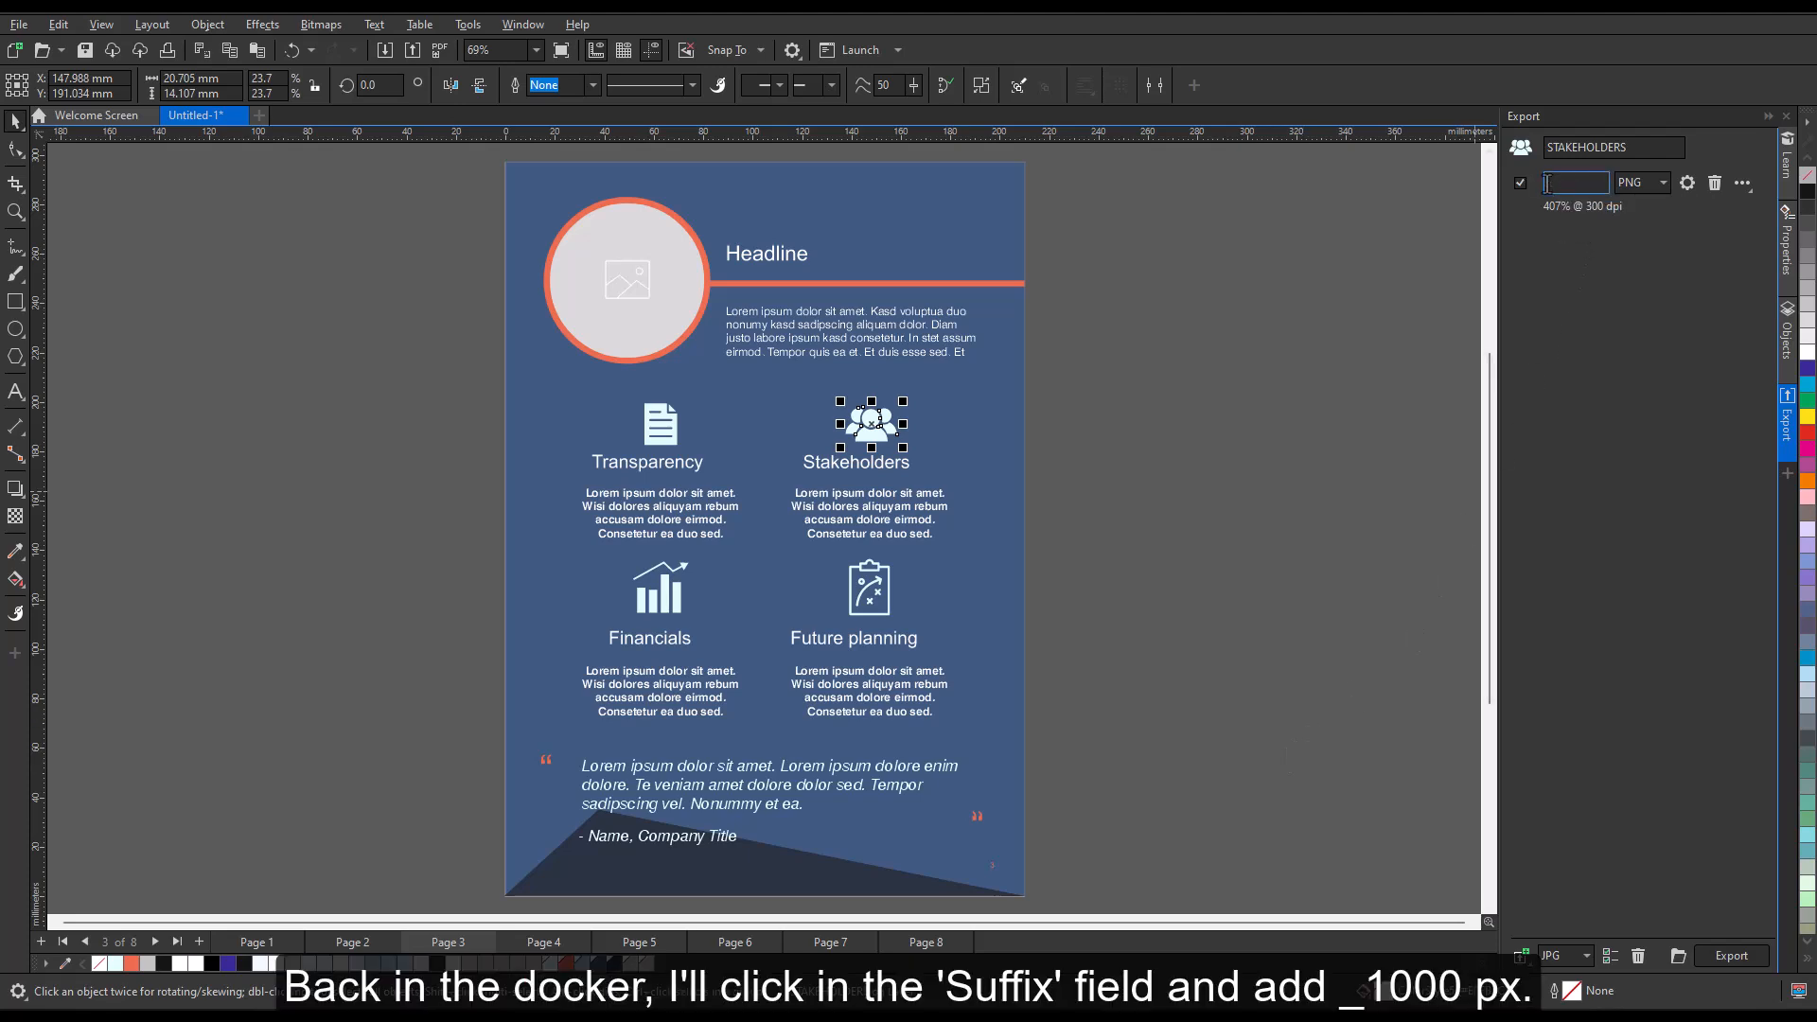
type("_1")
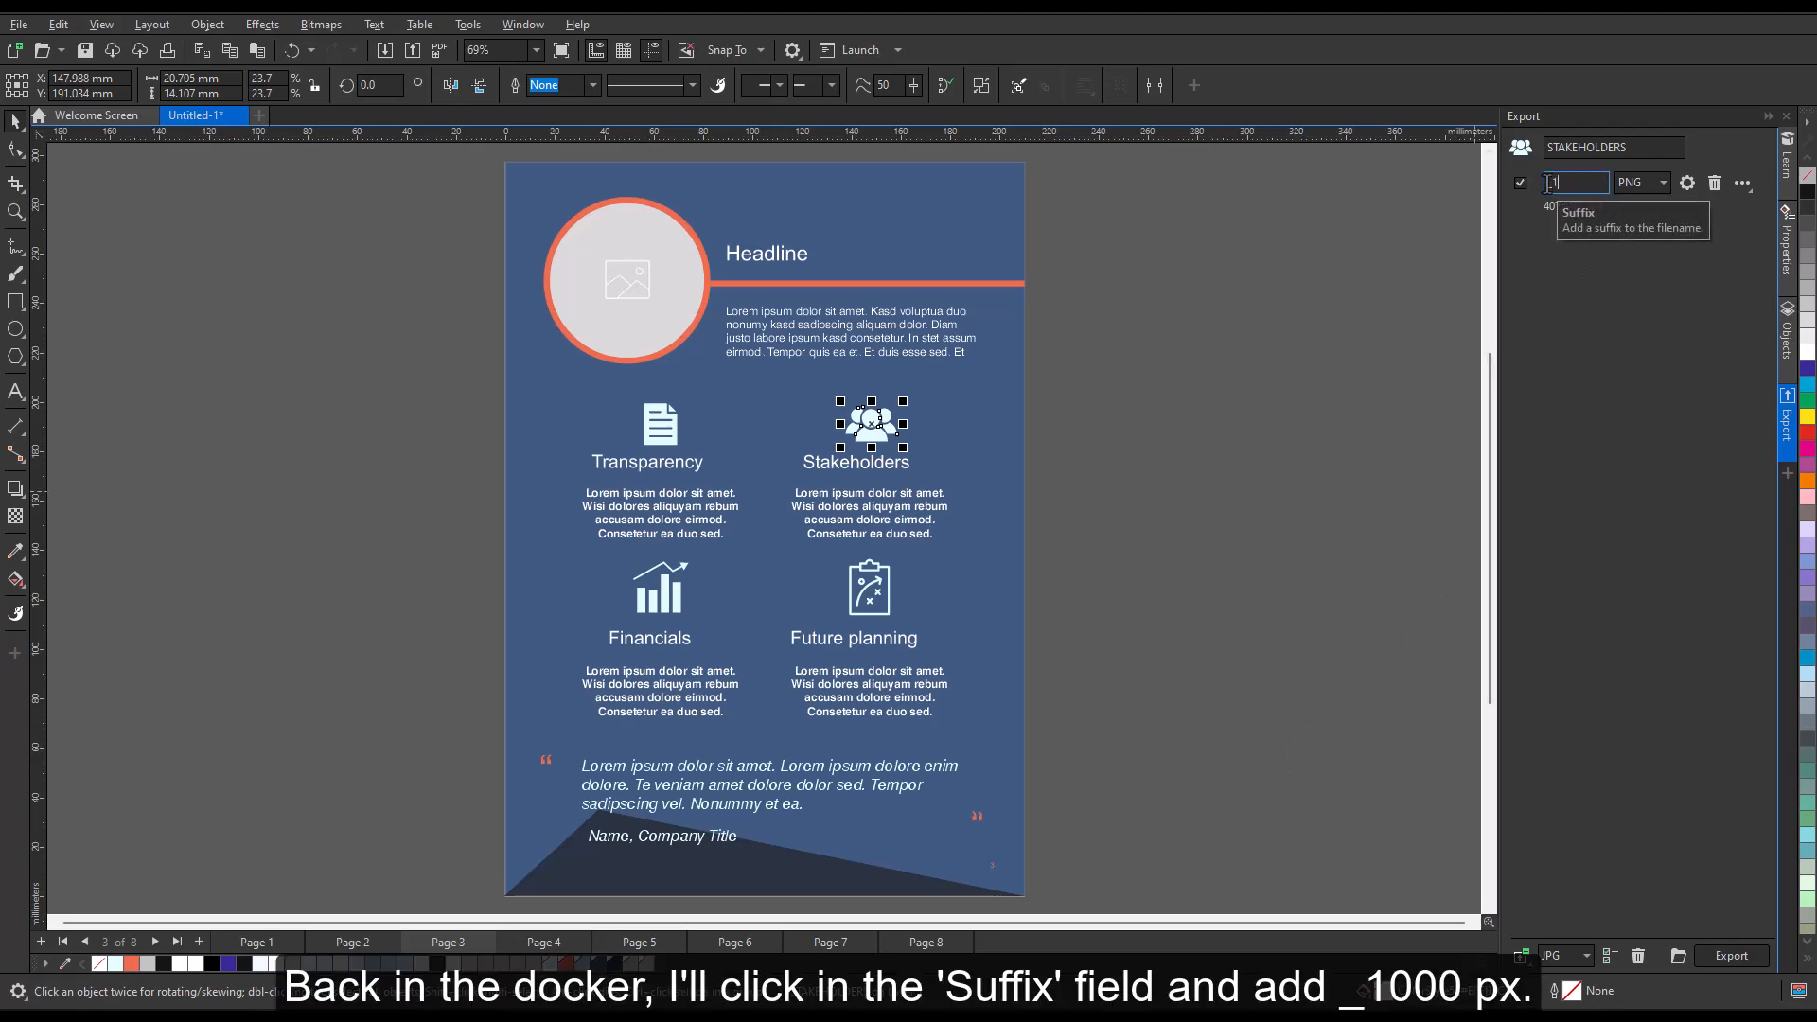
type("000px")
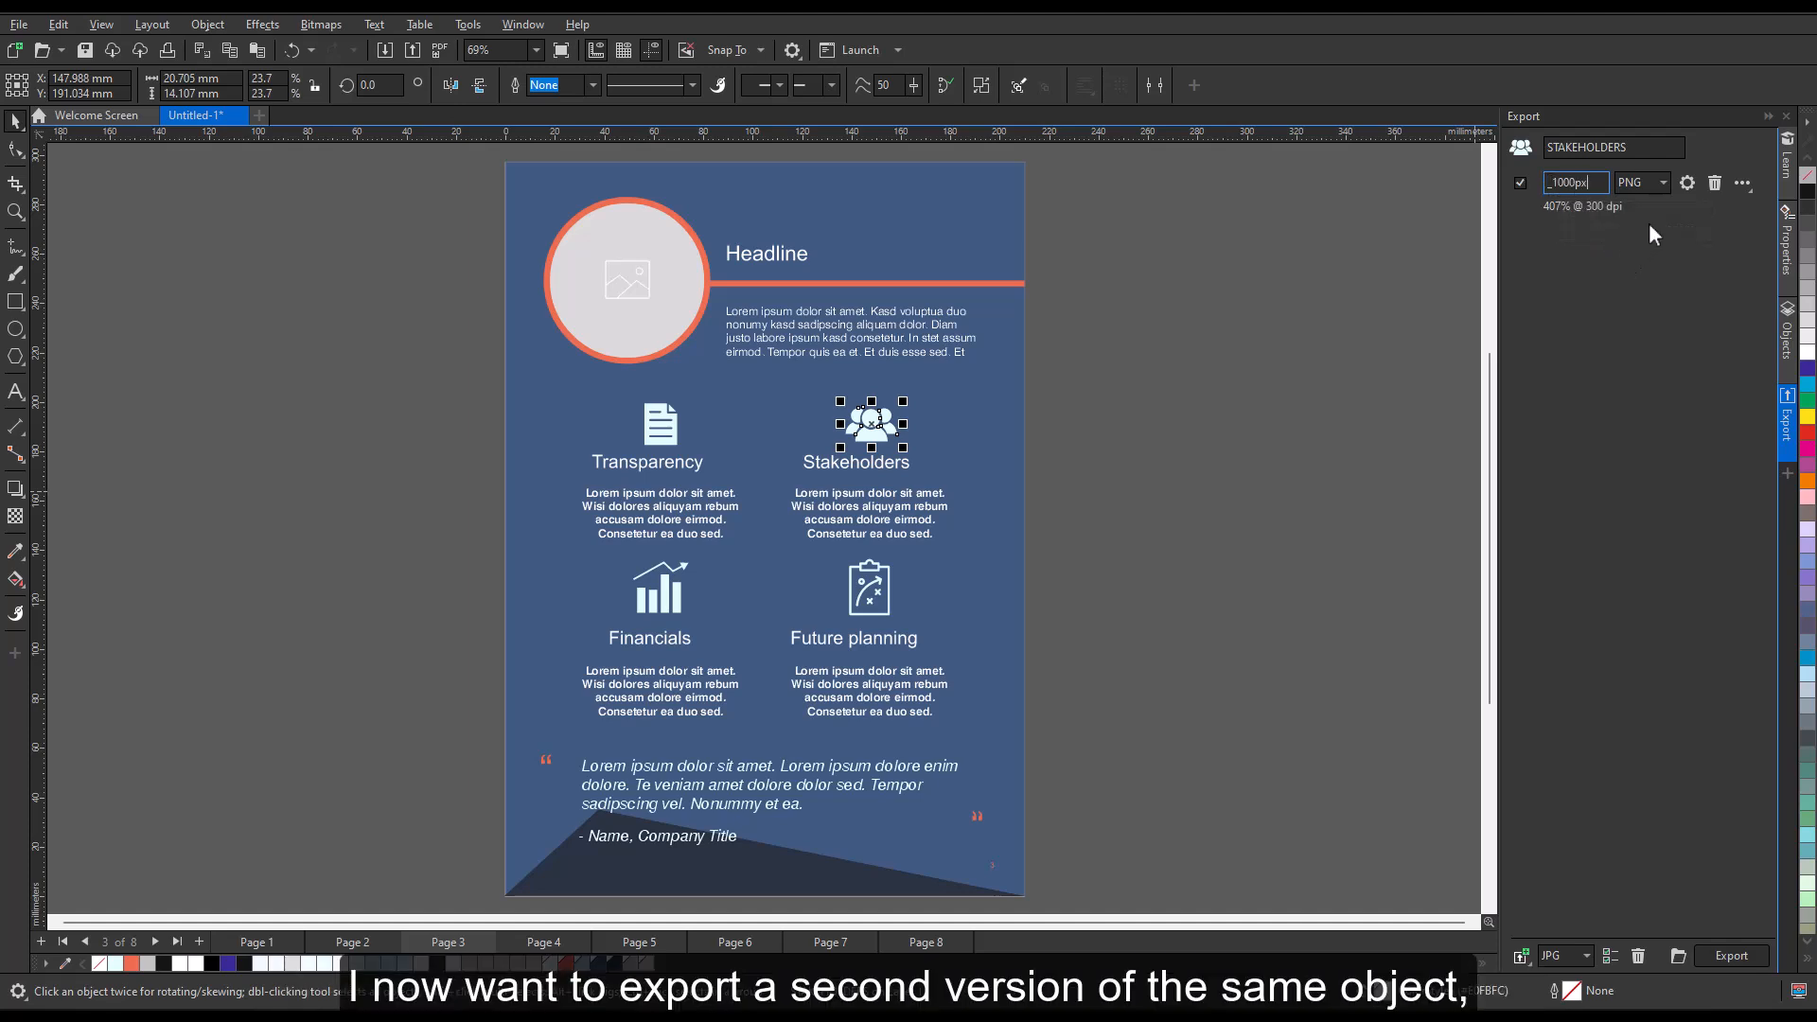
Step: Duplicate the STAKEHOLDERS PNG export item, clear the copy's suffix and set its format to EPS
left_click(1739, 182)
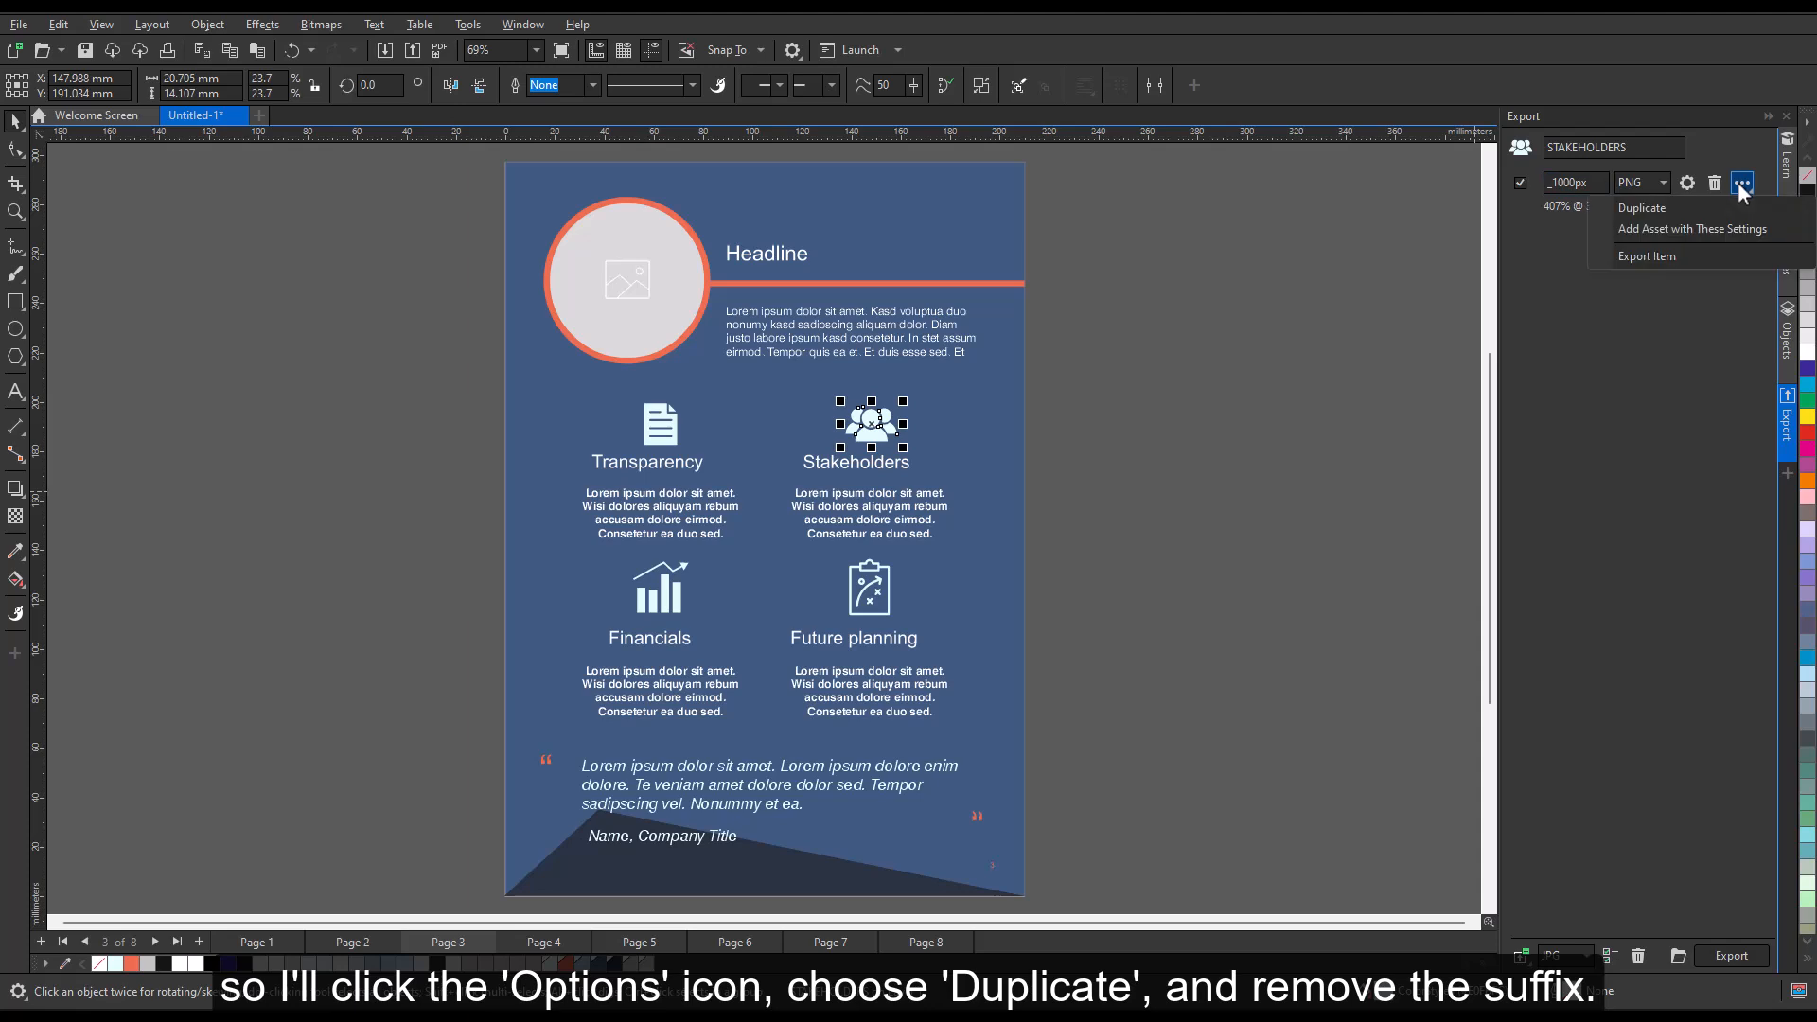
left_click(1734, 209)
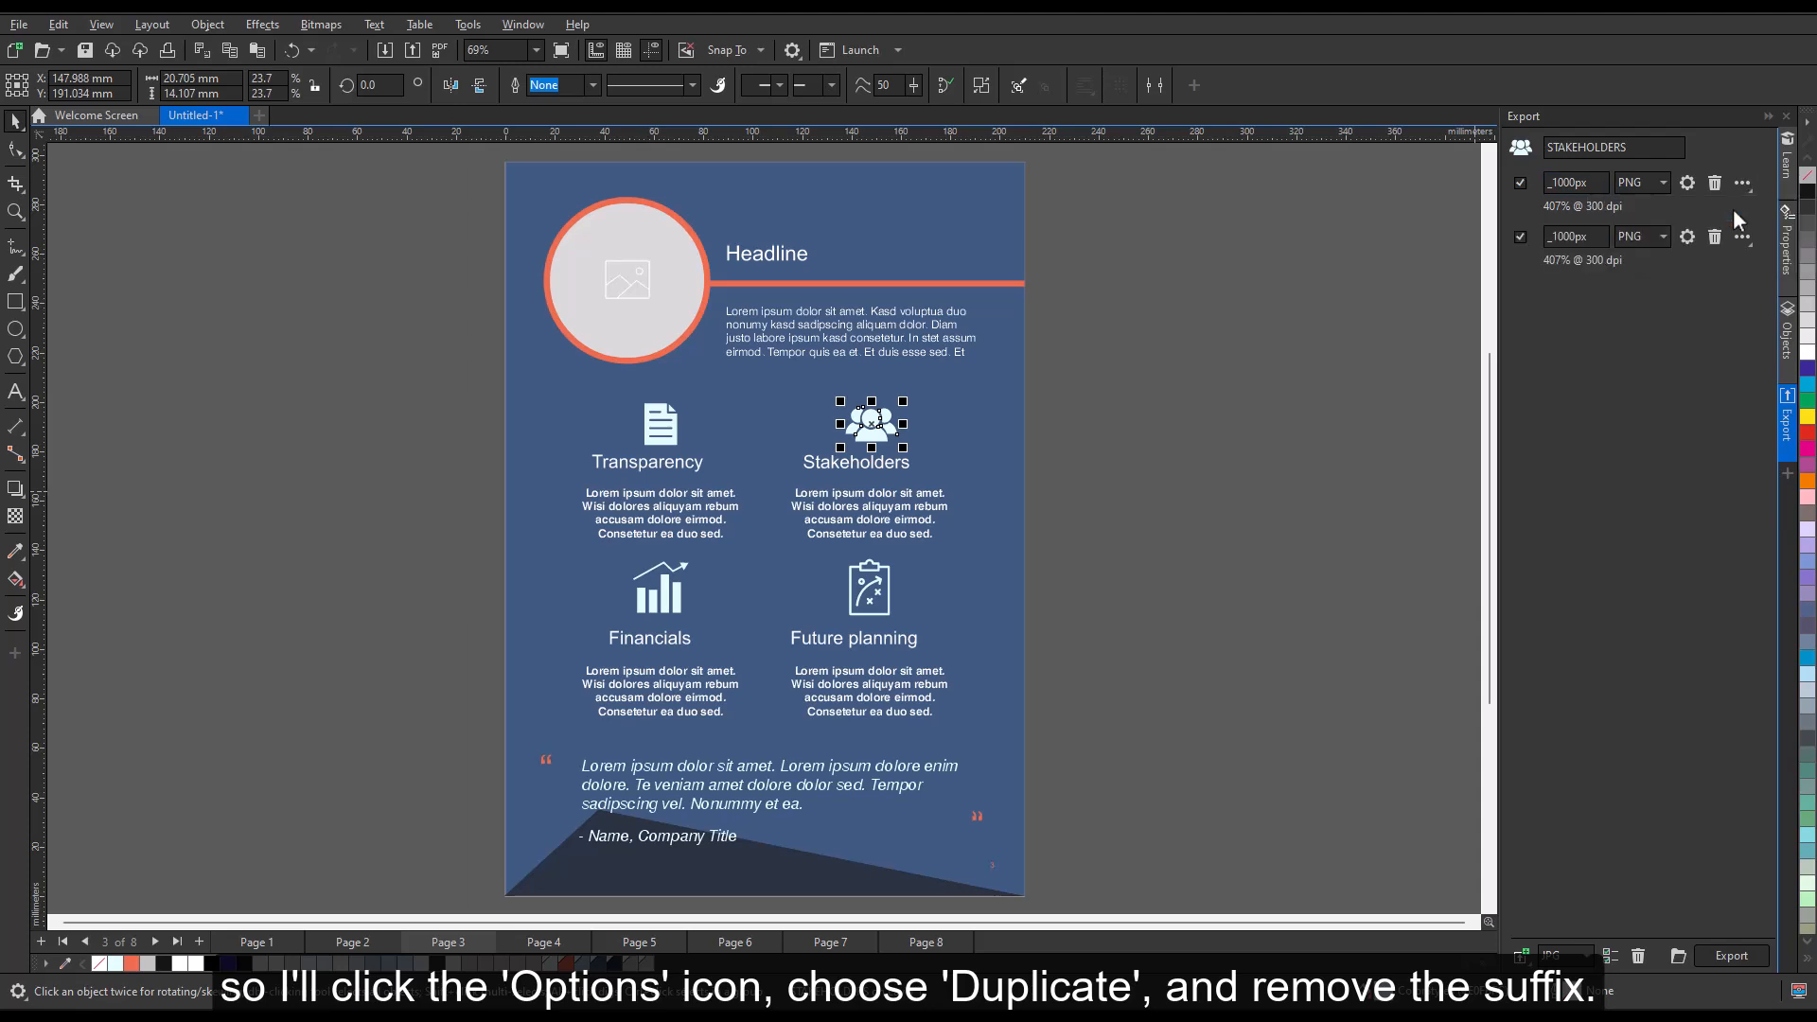
left_click(1599, 236)
left_click_drag(1600, 236, 1535, 240)
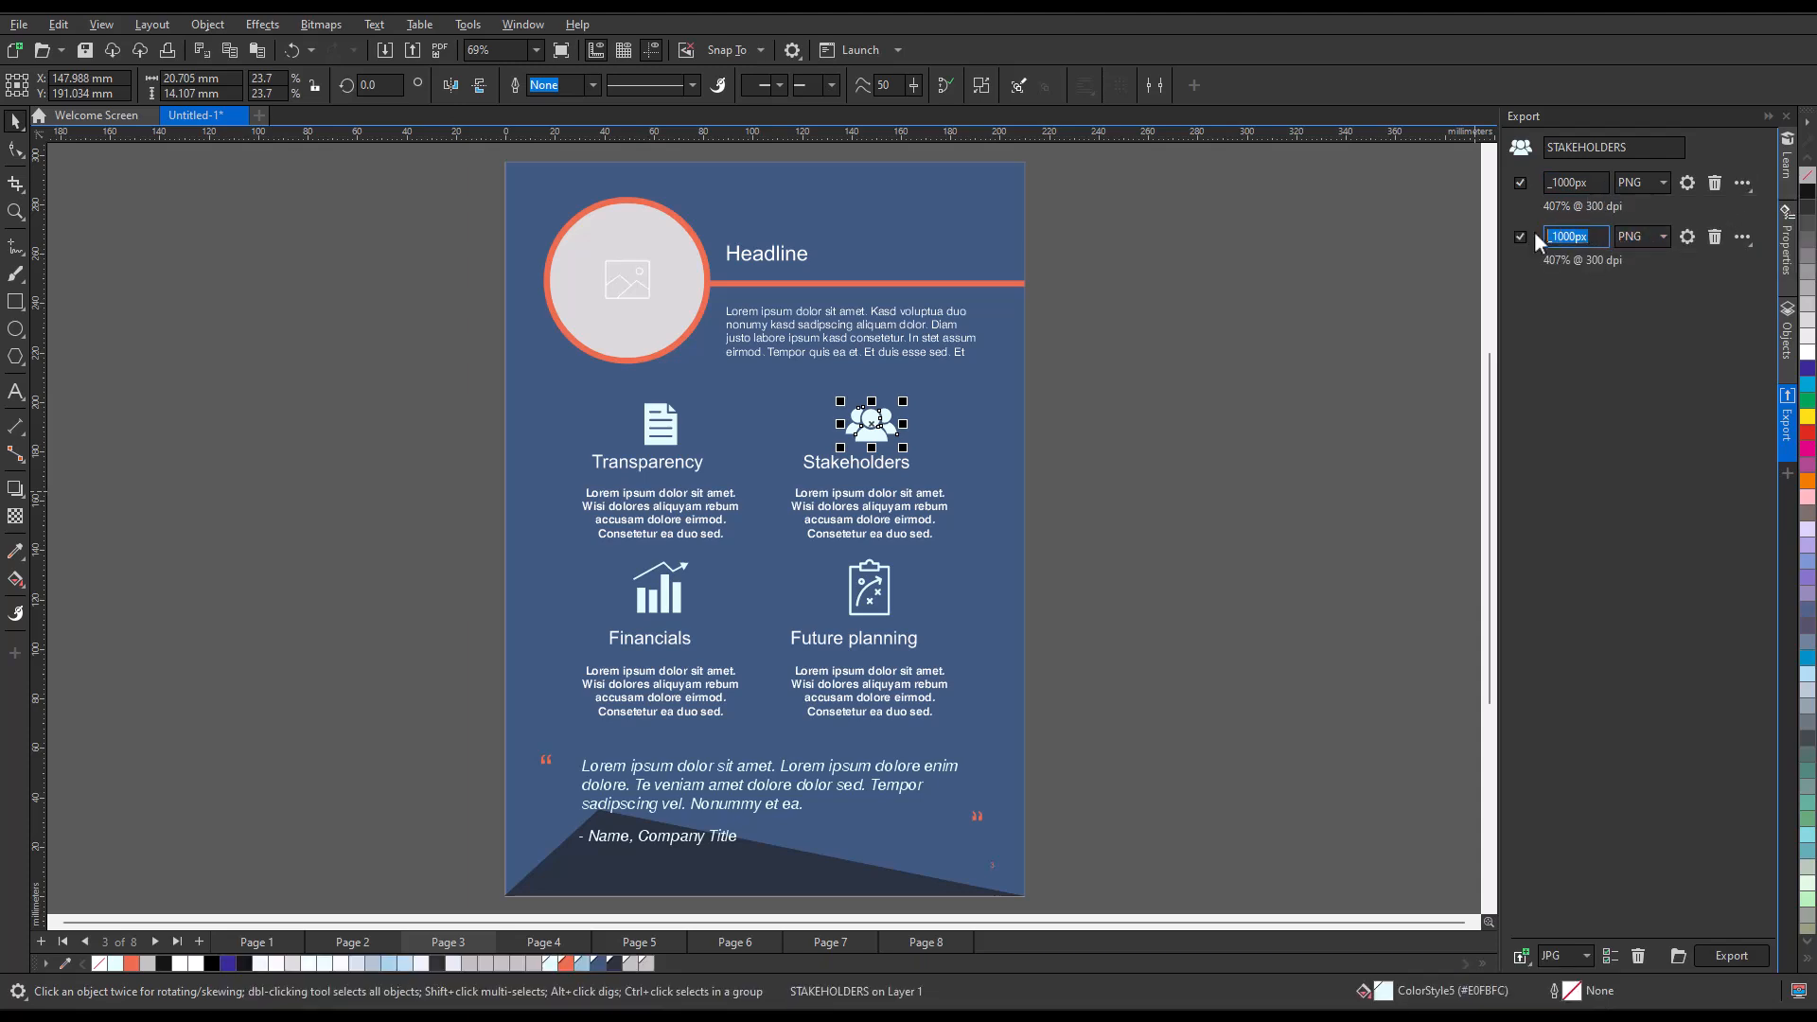
left_click(1666, 238)
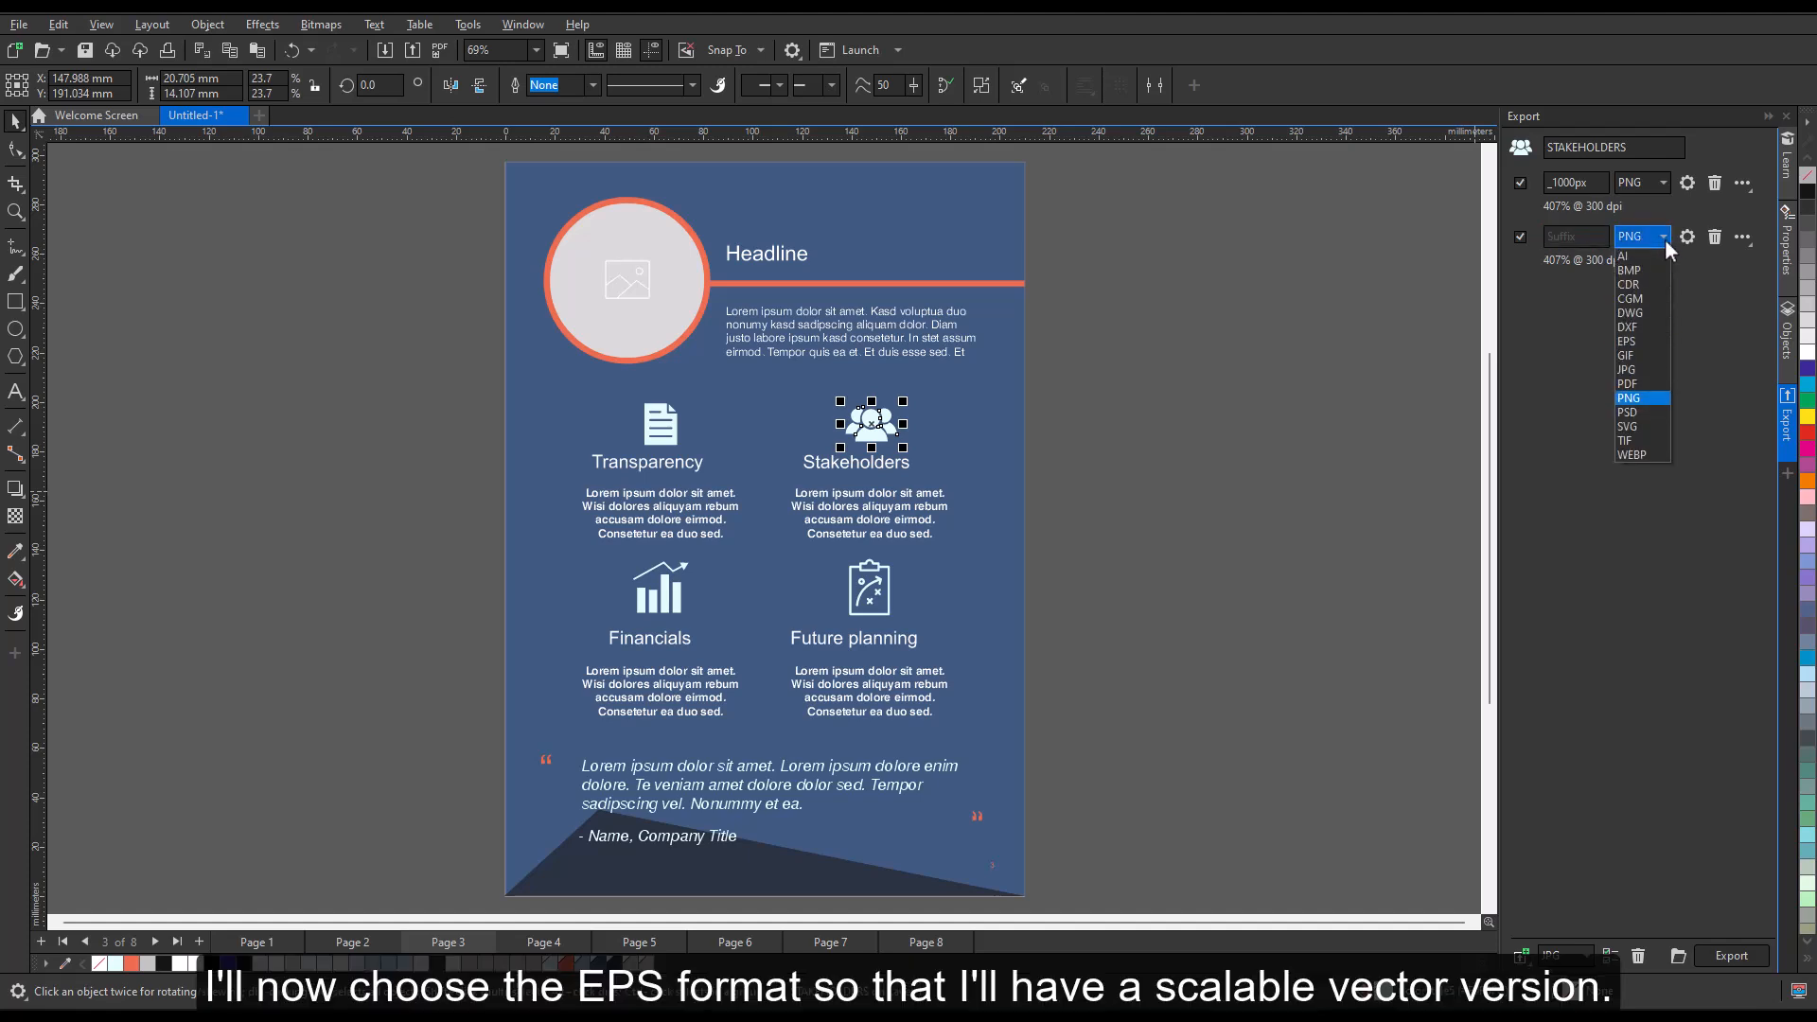
left_click(1647, 341)
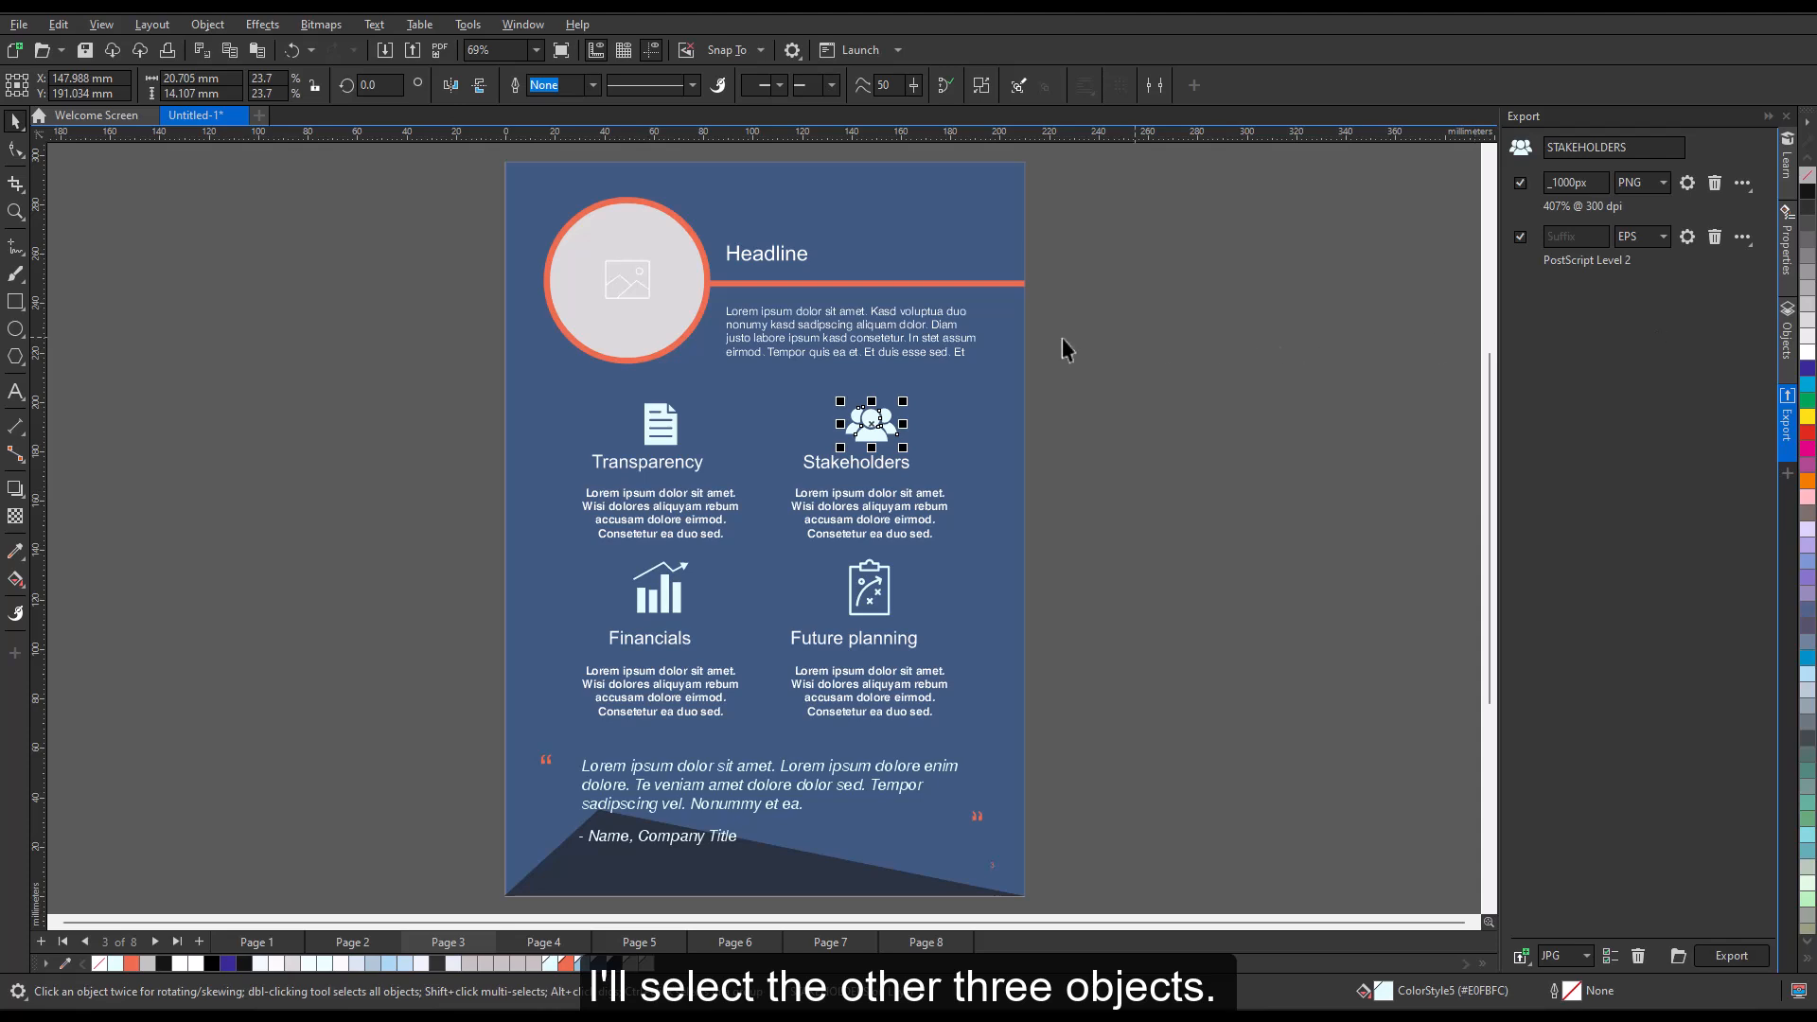
Step: Add the Transparency, Financials and Future planning icons to the export list using the STAKEHOLDERS PNG item's settings
left_click(661, 423)
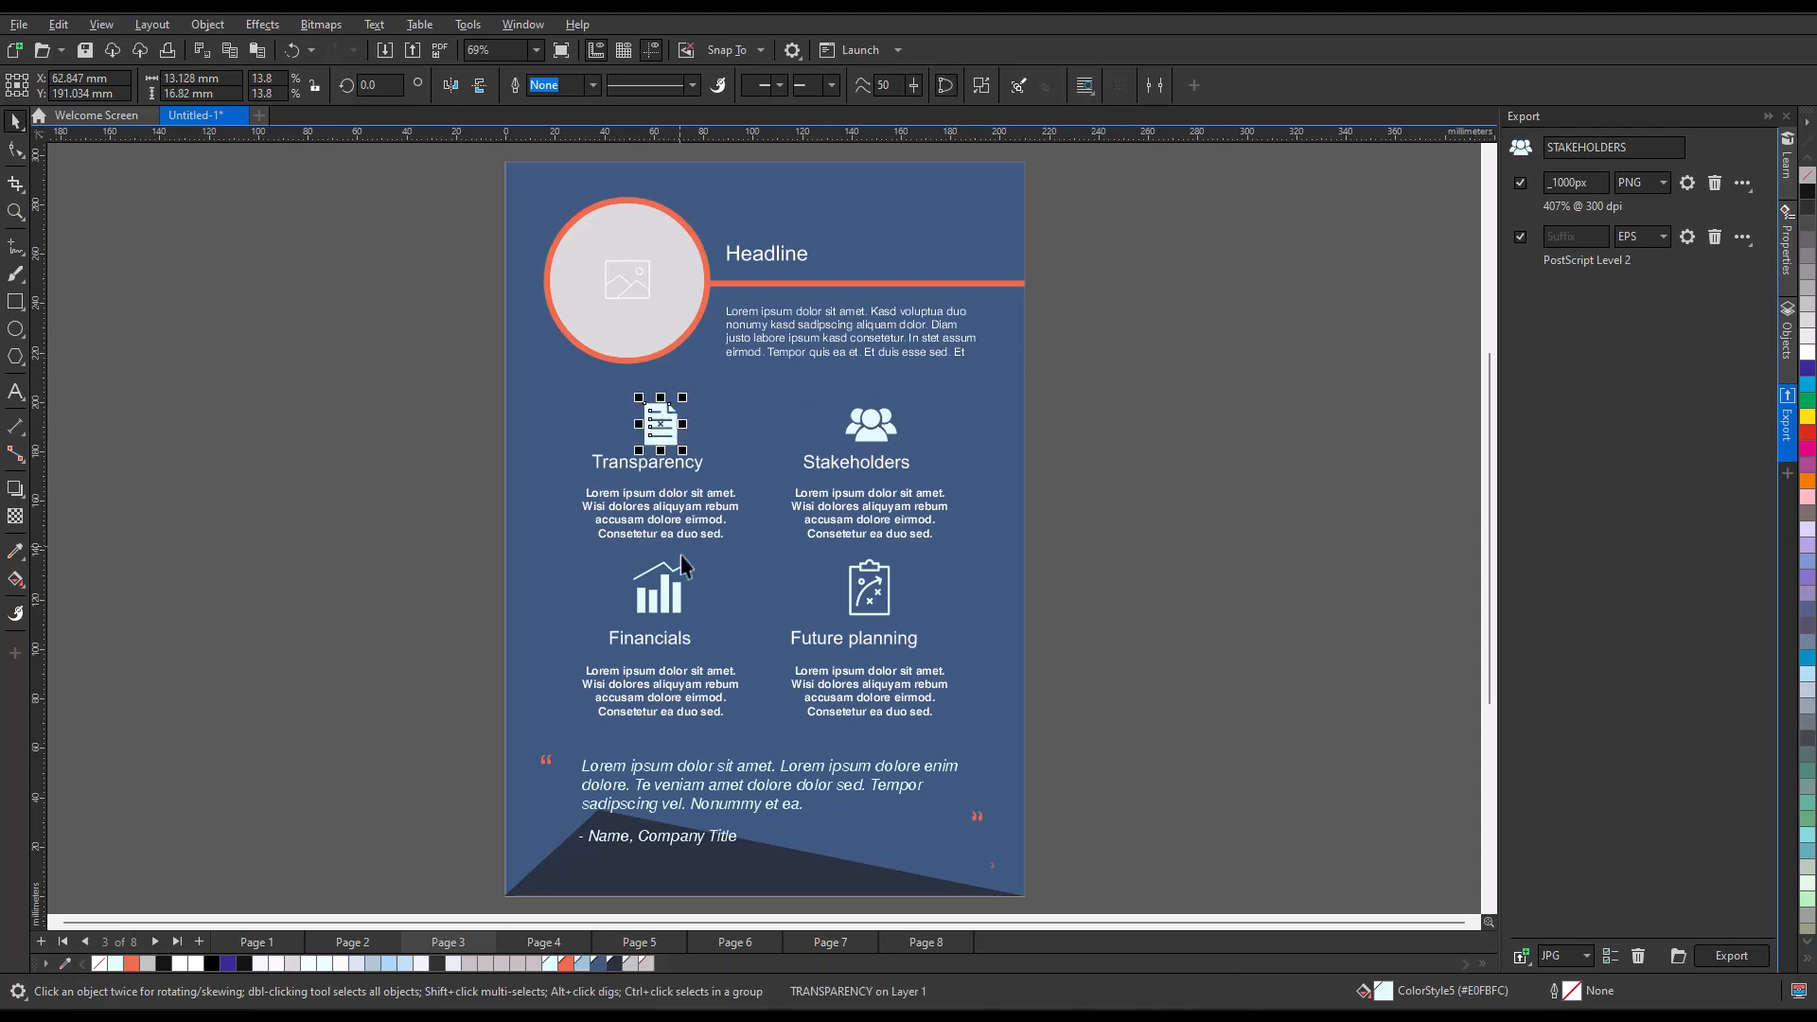
left_click(668, 602, "shift")
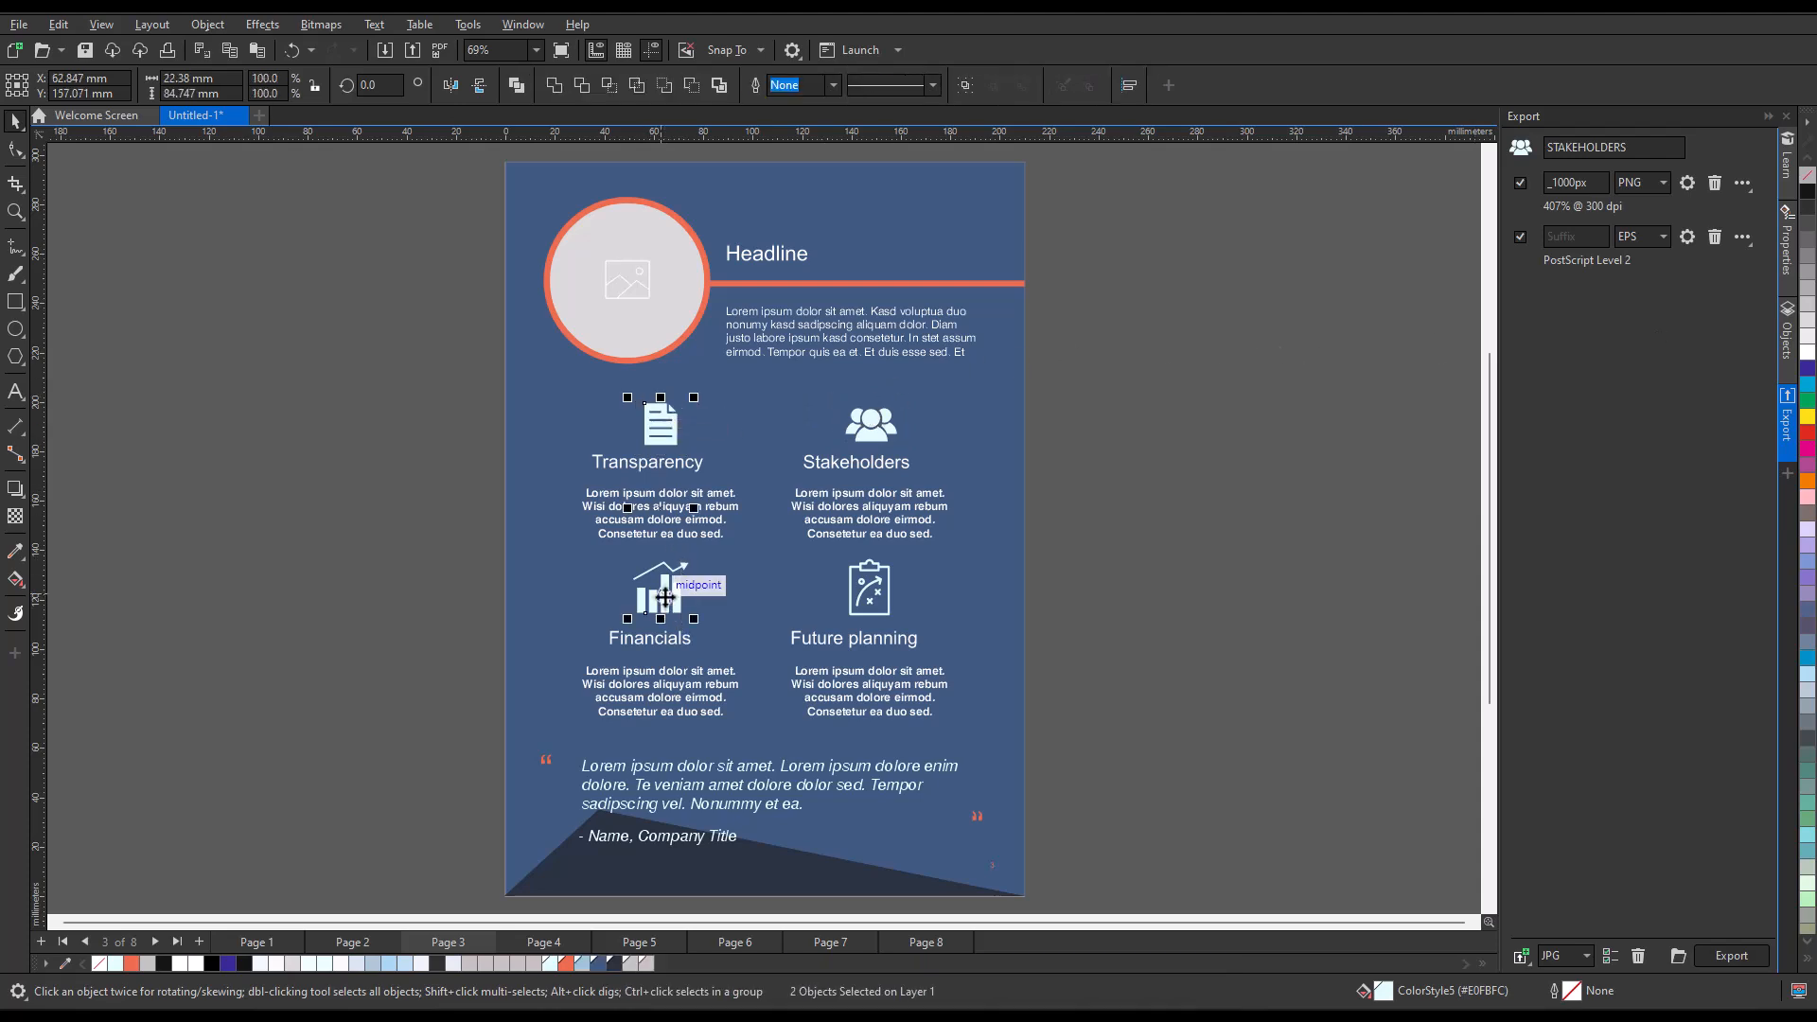
left_click(871, 613, "shift")
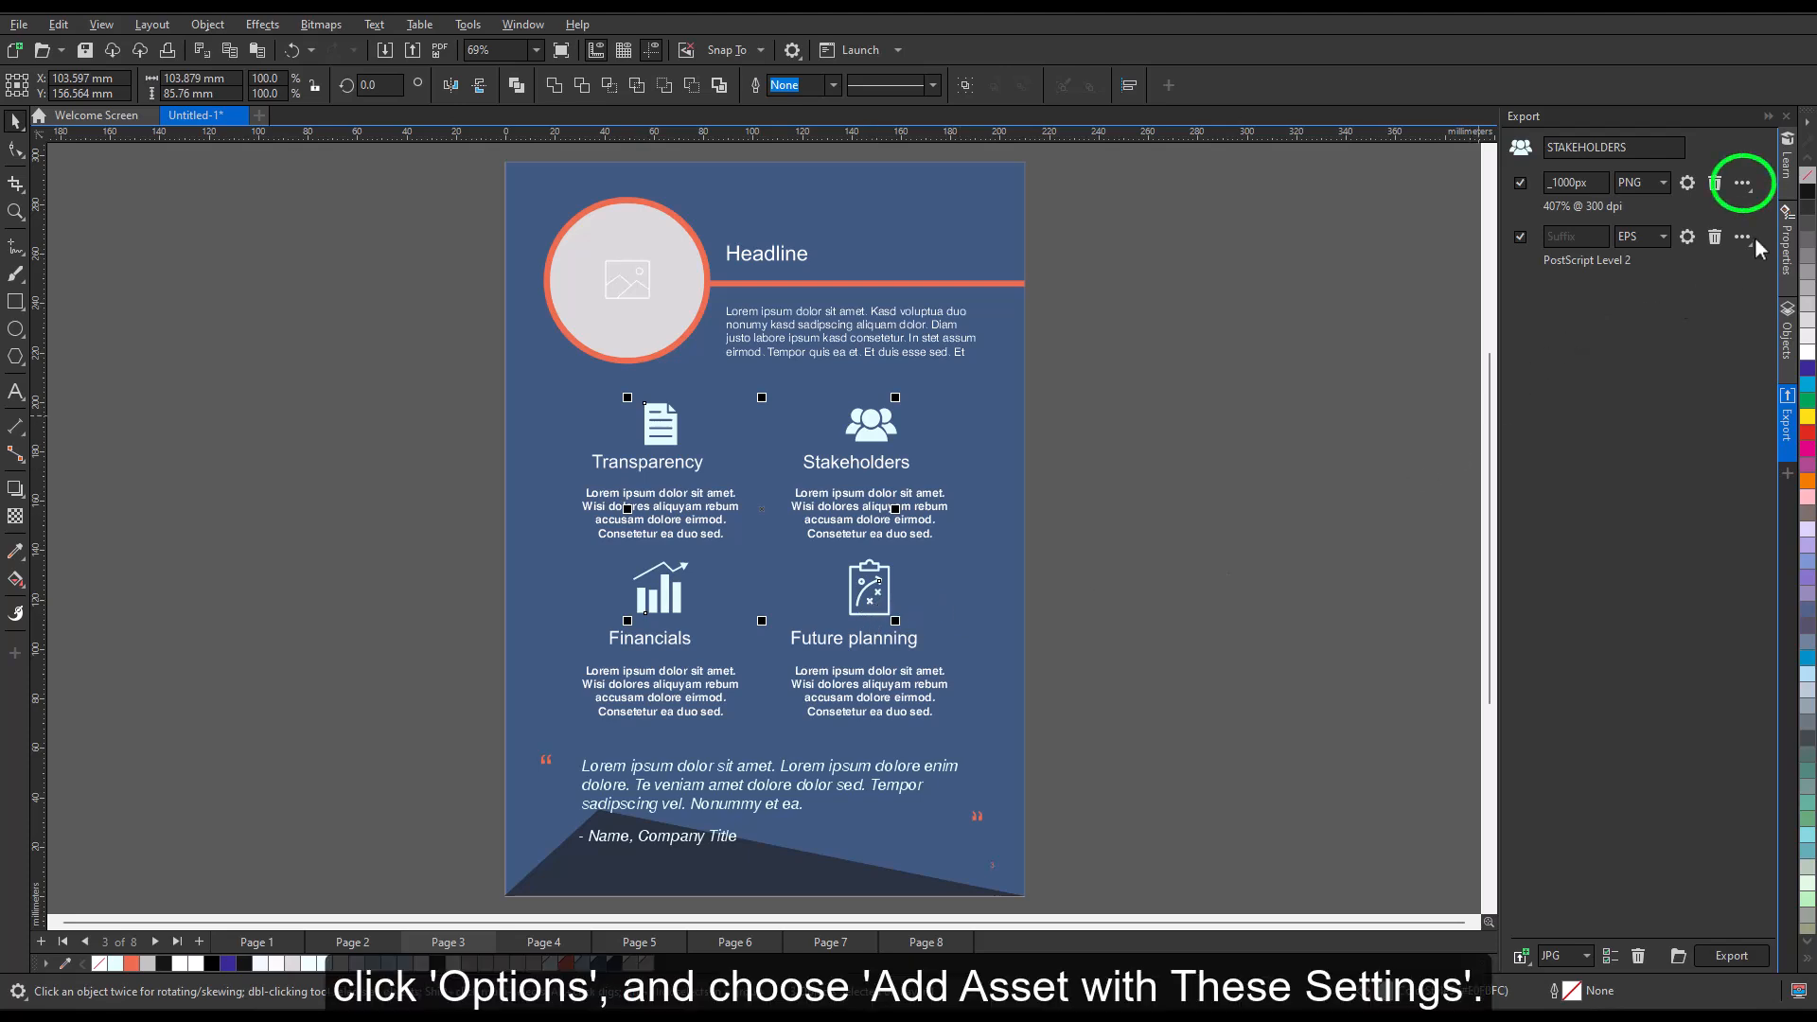
left_click(1742, 182)
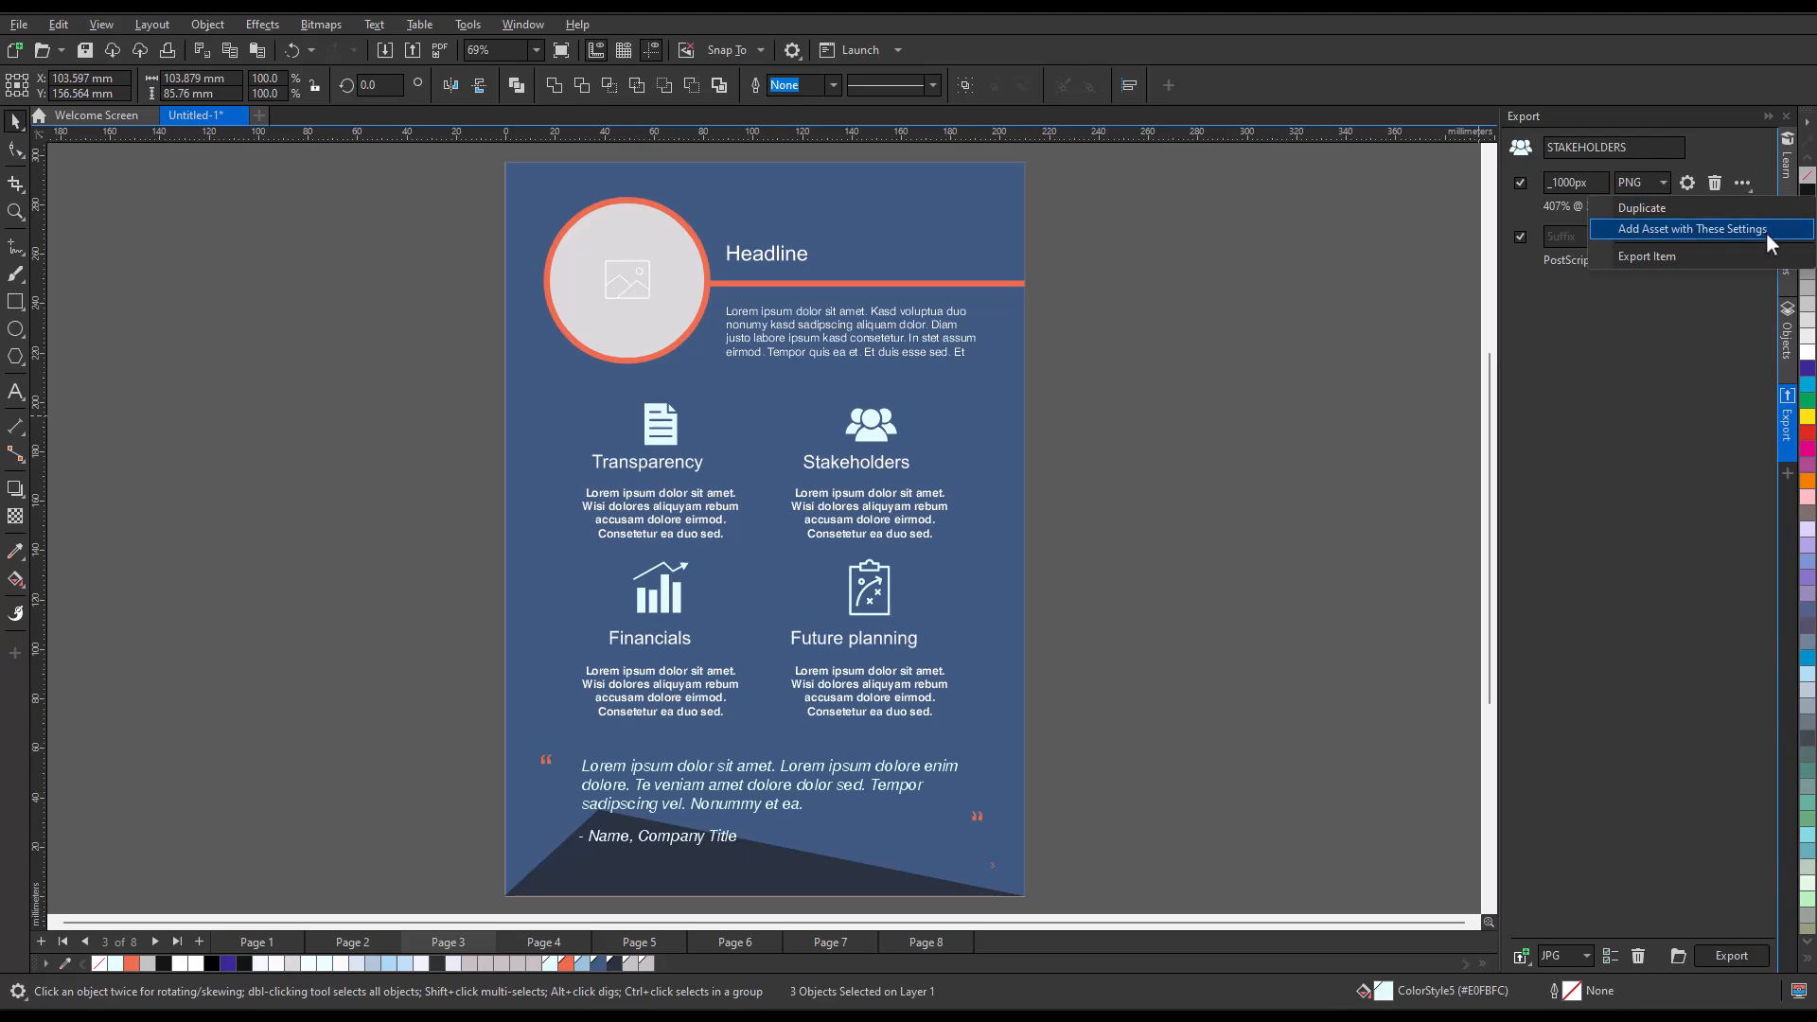
left_click(1766, 231)
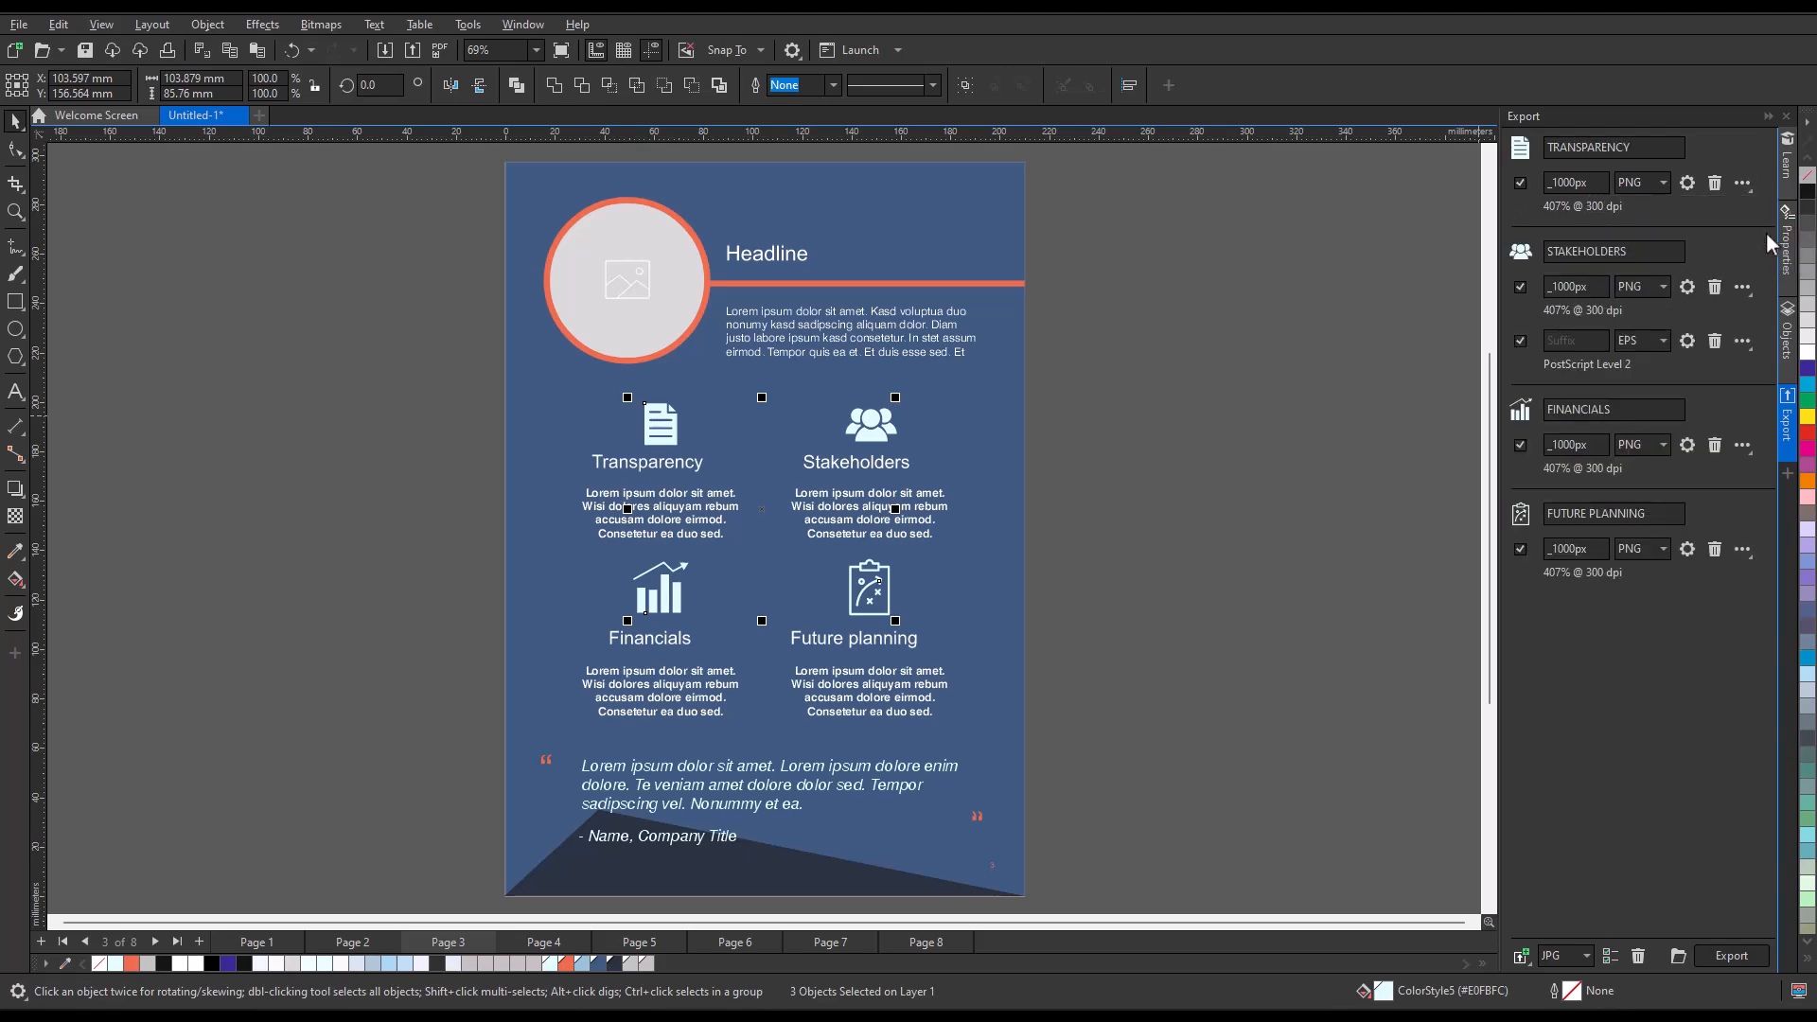
Step: Add the three selected icons with the STAKEHOLDERS EPS item's settings as well, and export all listed assets
left_click(1739, 339)
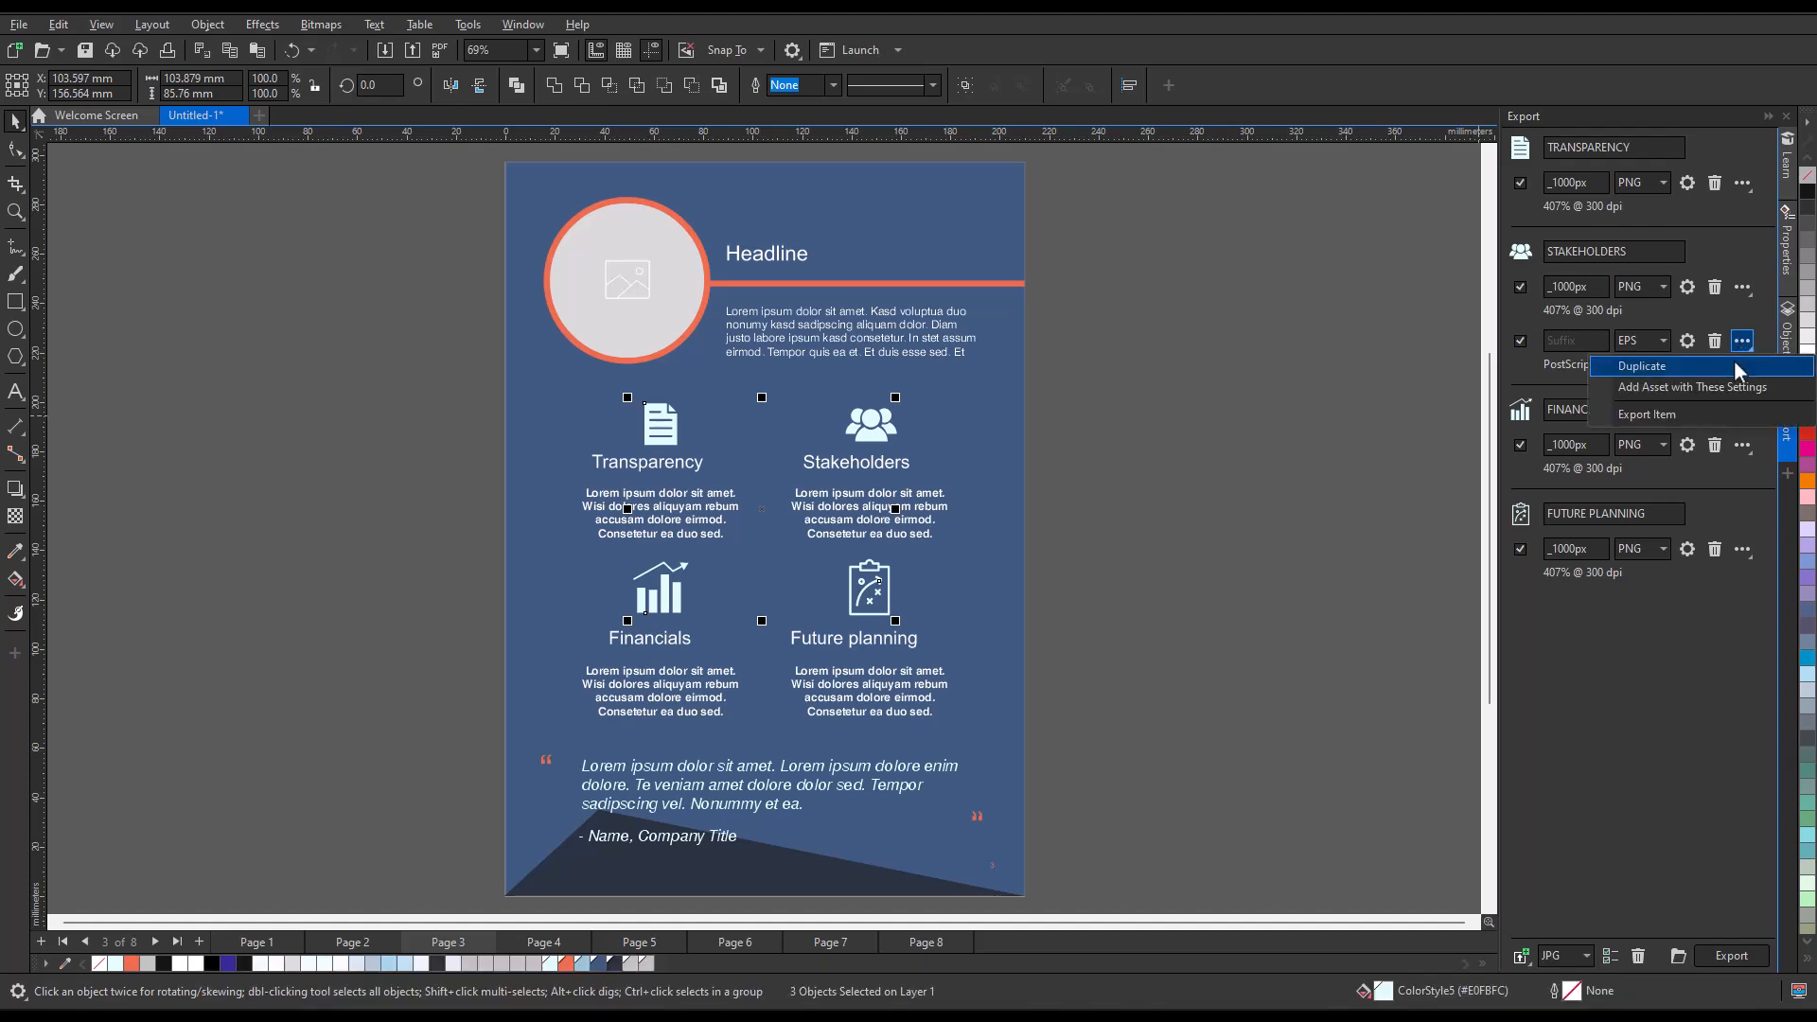
left_click(1732, 388)
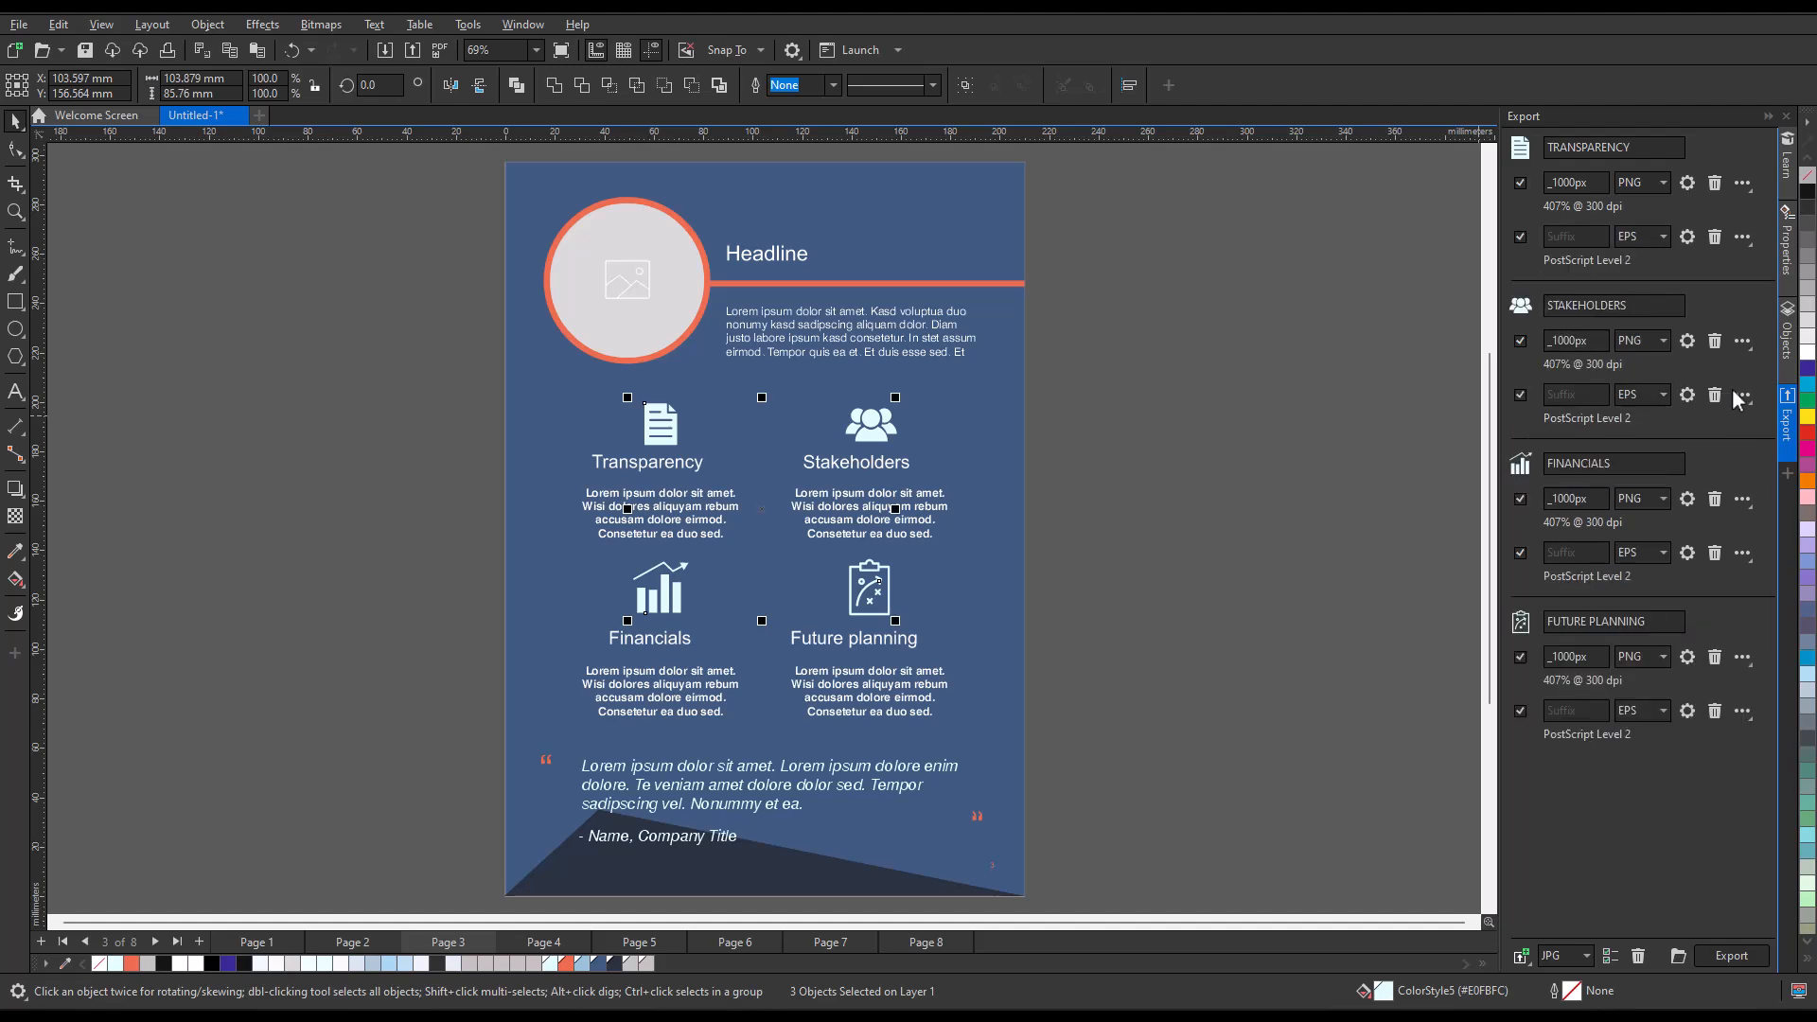
left_click(1732, 956)
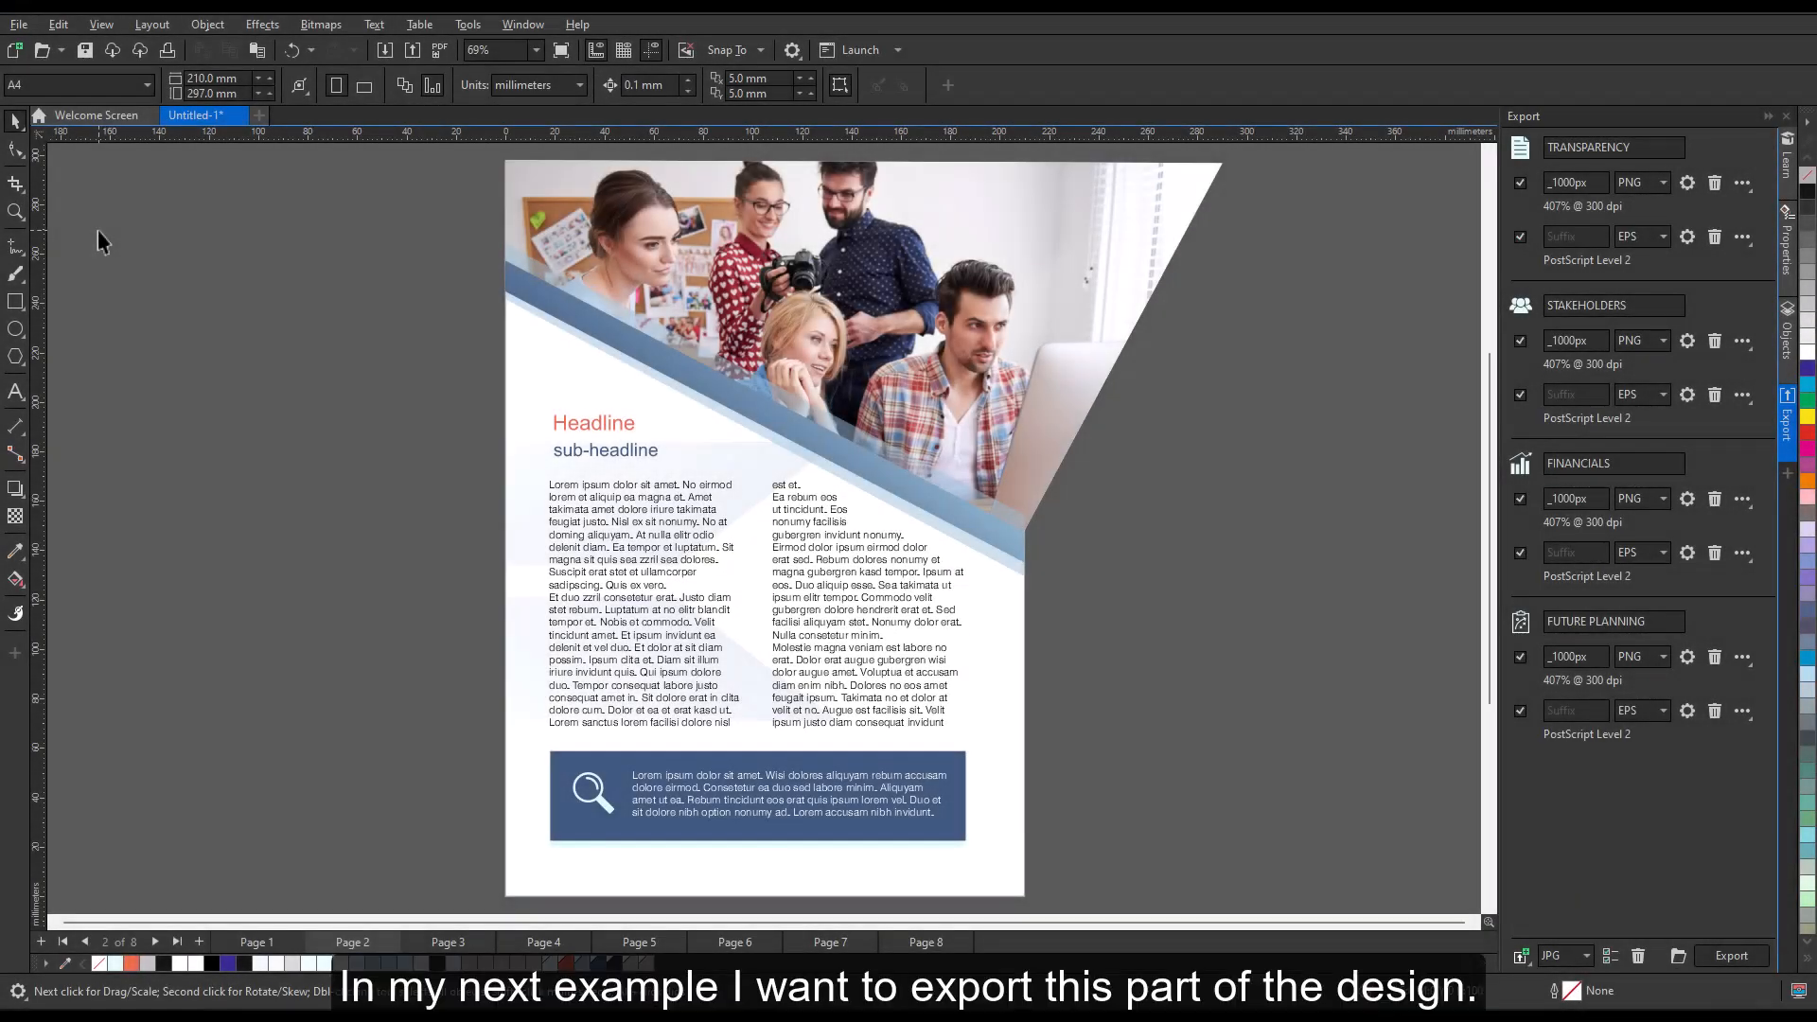
Step: Group all the objects of the blue text box with the magnifying glass near the bottom of page 2
left_click(16, 214)
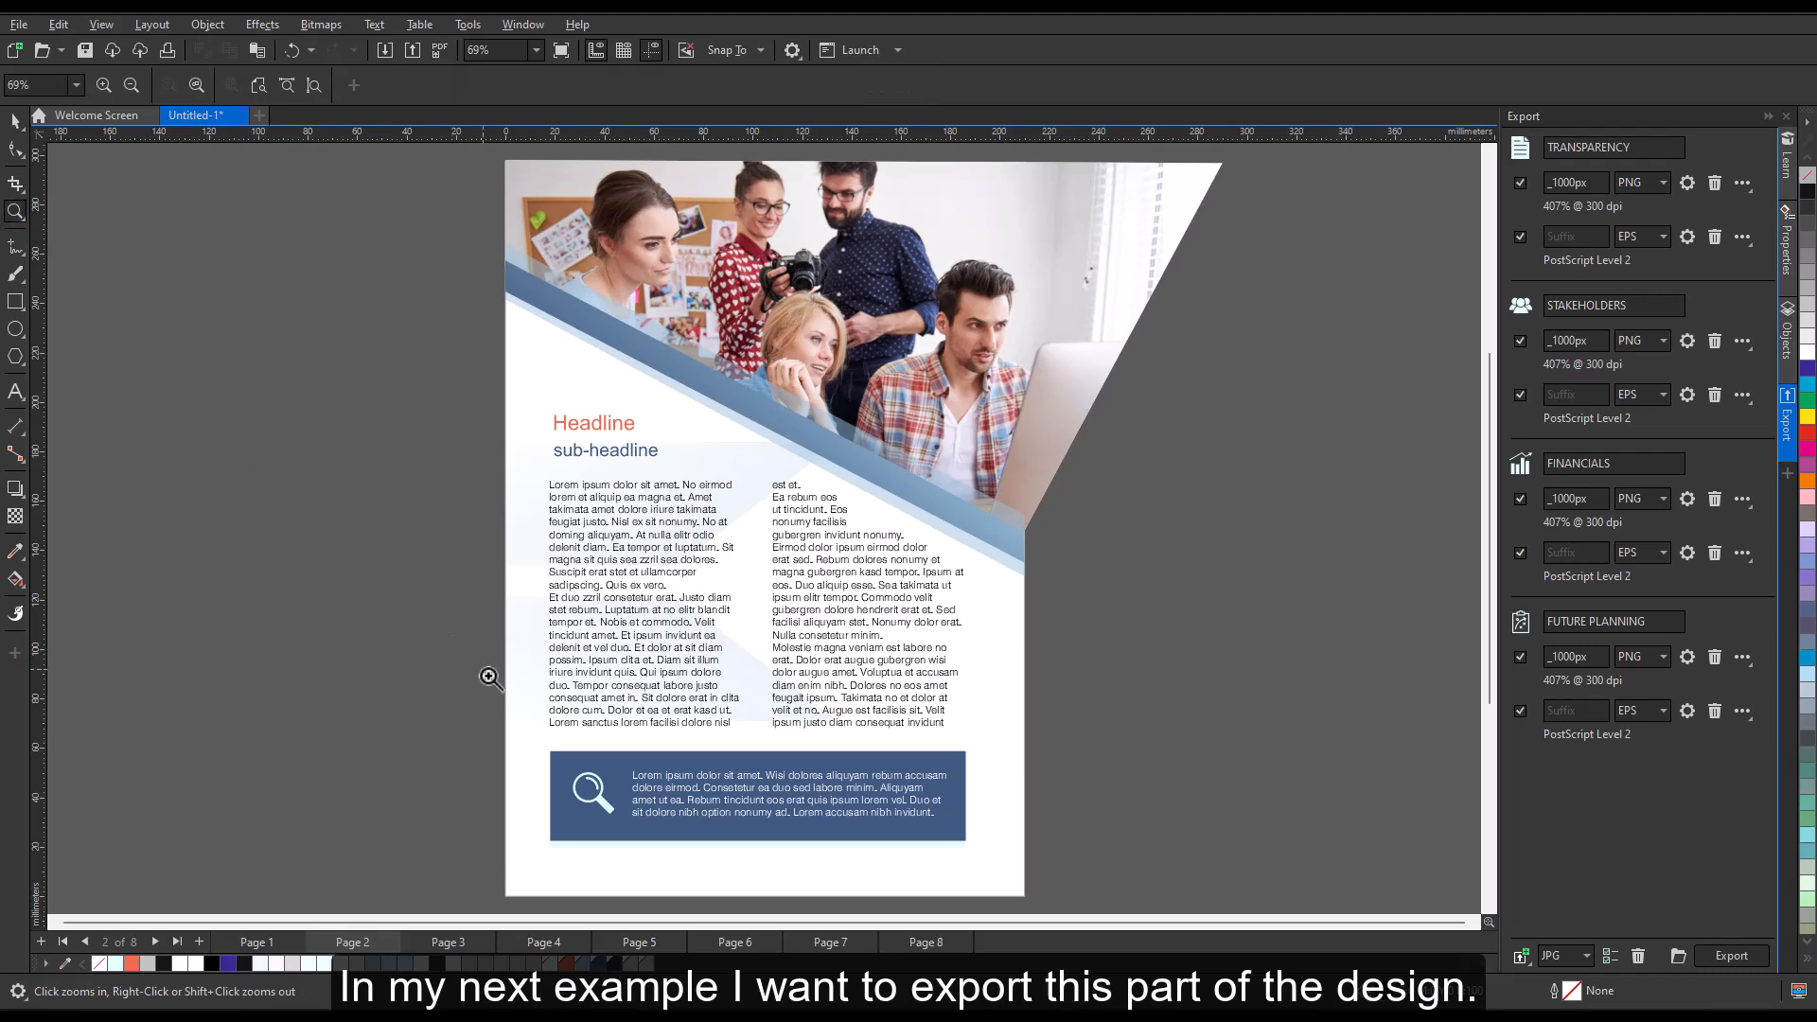
left_click_drag(466, 716, 1067, 881)
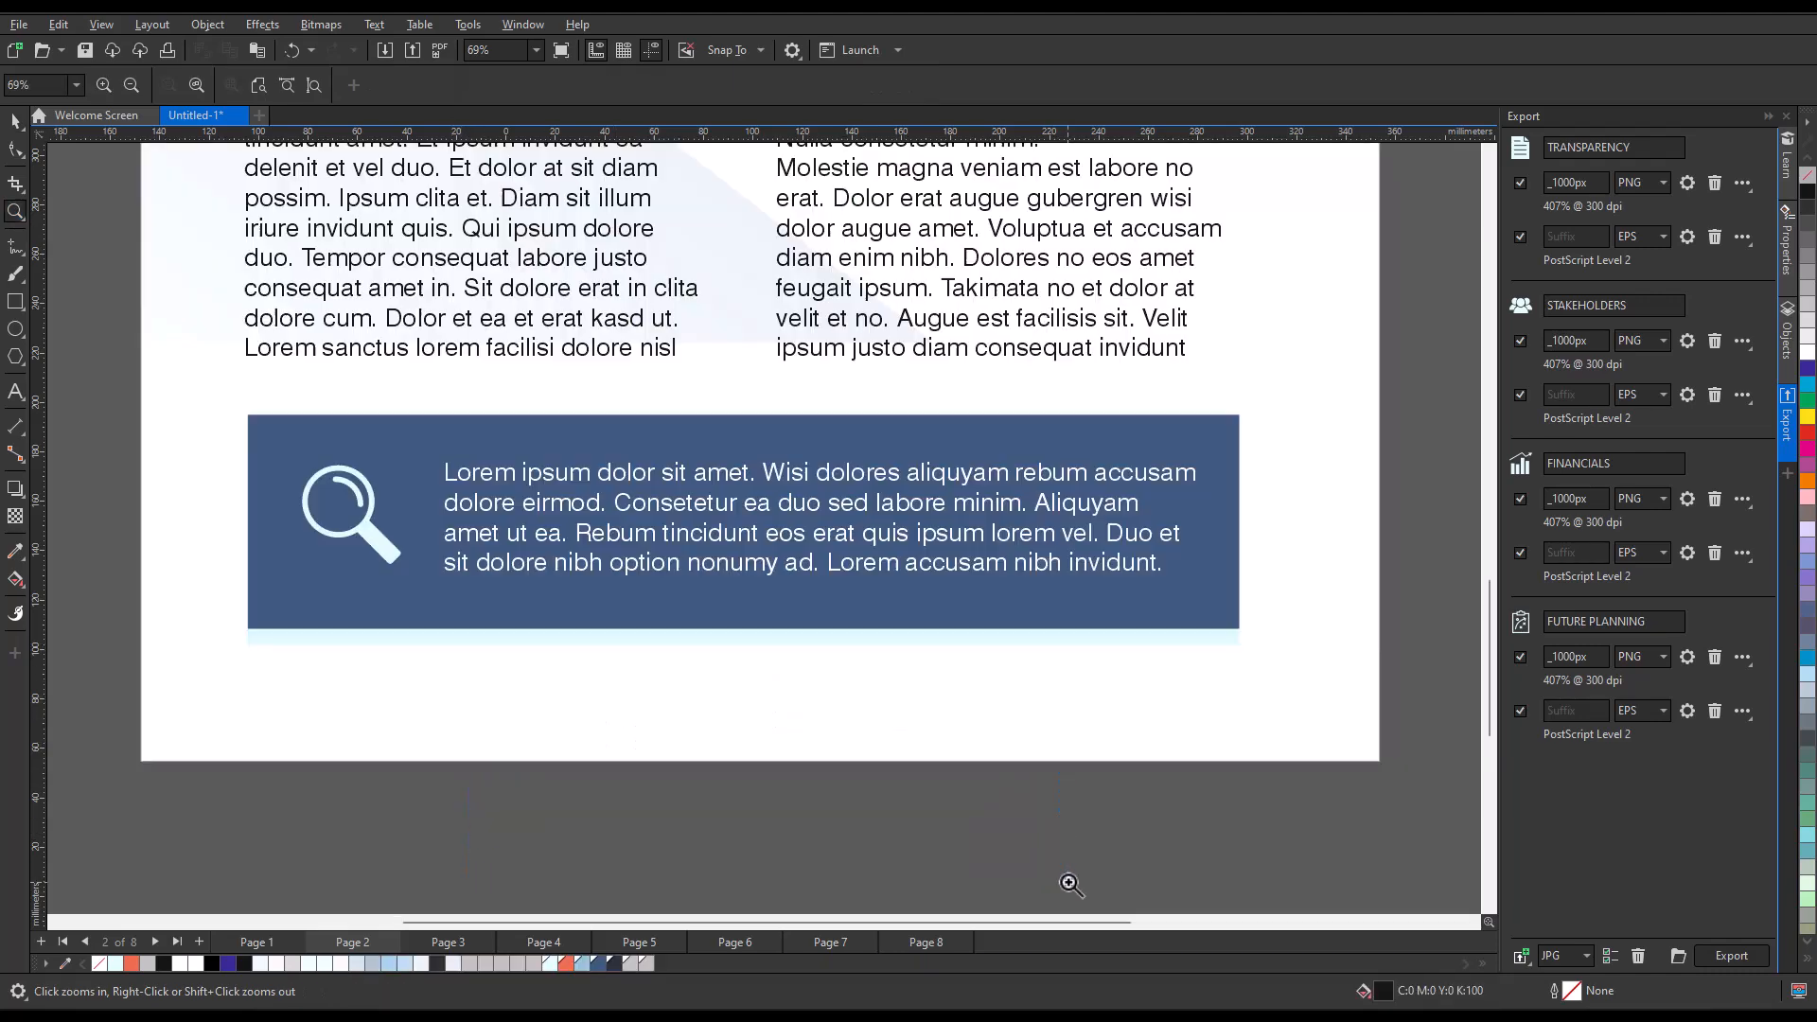
left_click(16, 121)
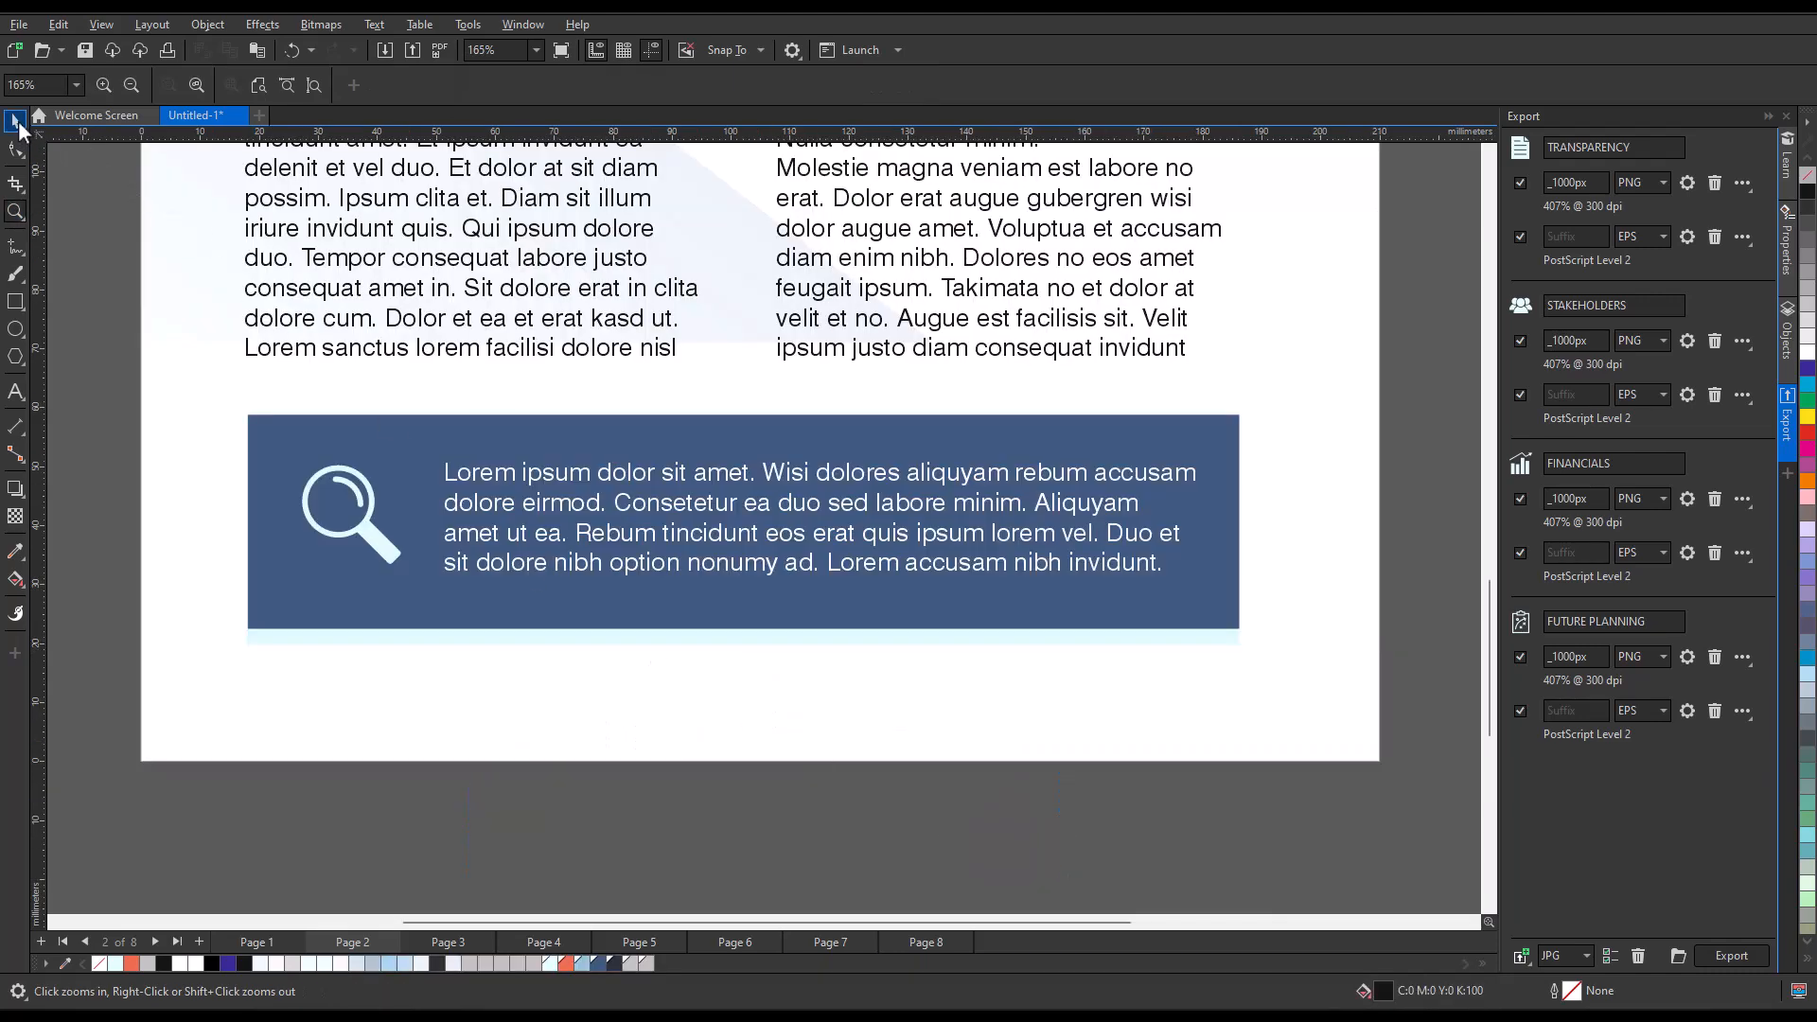
left_click(252, 422)
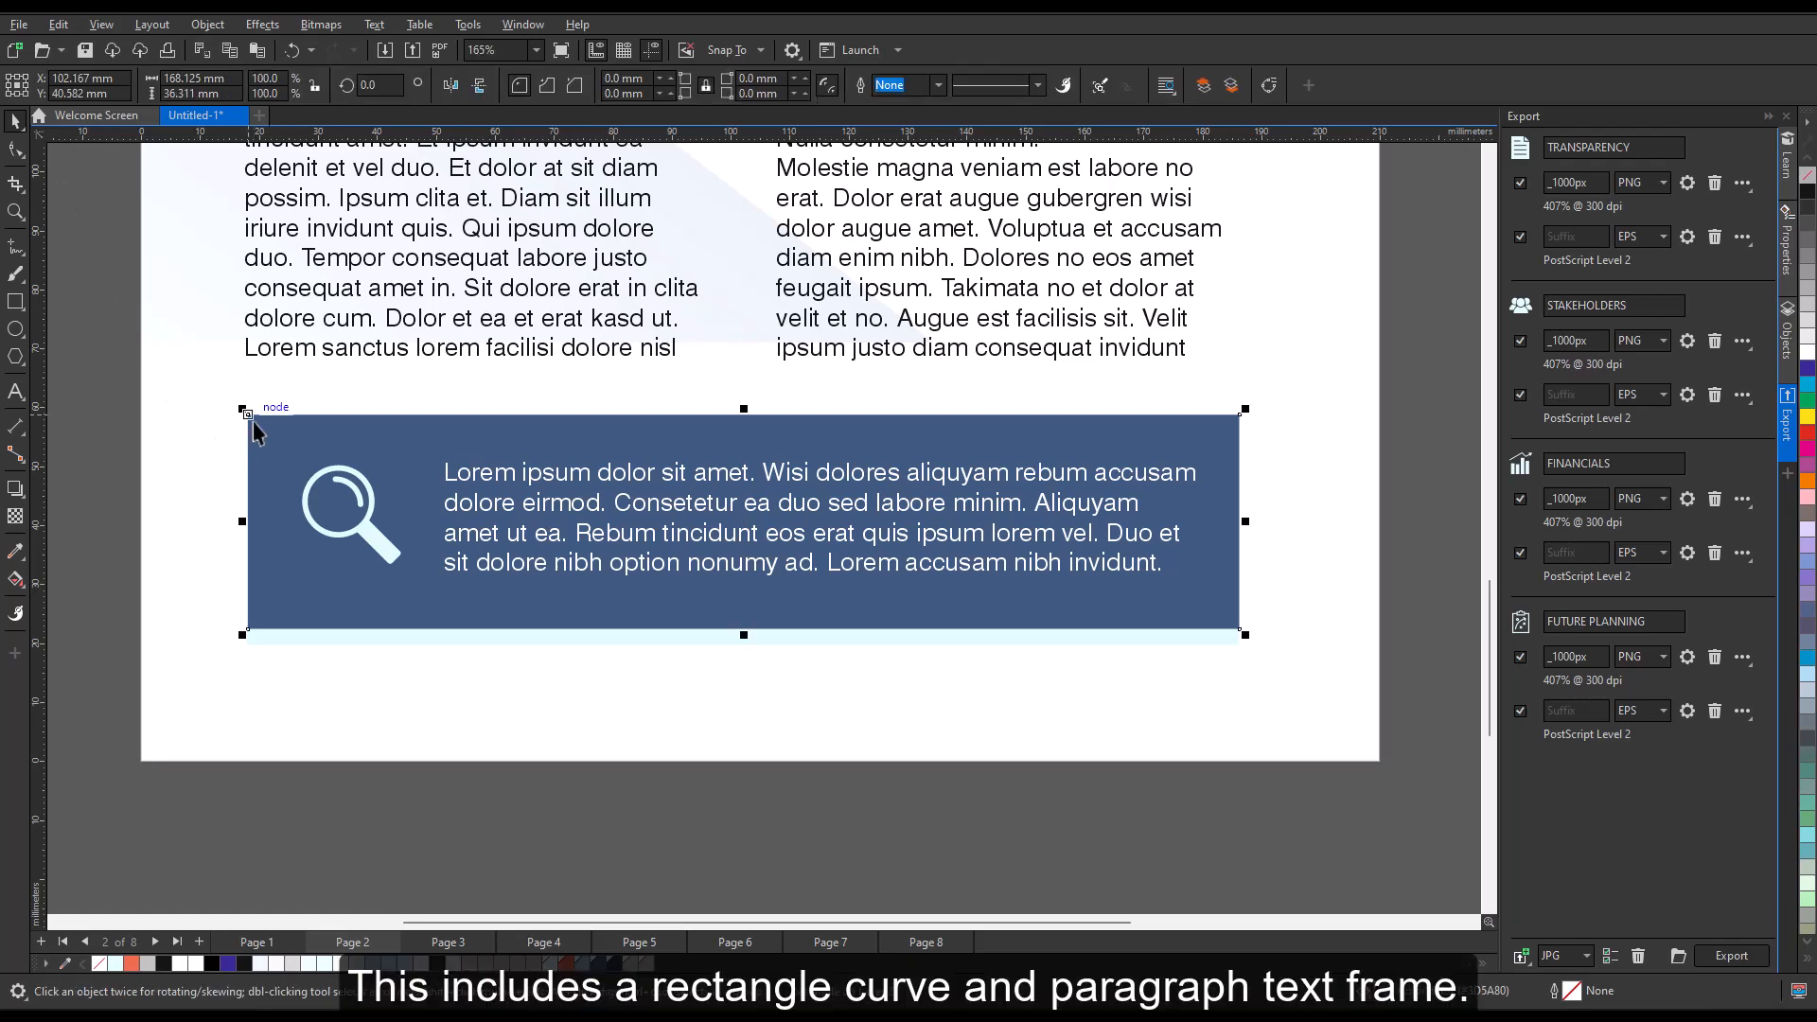
left_click(891, 512, "ctrl")
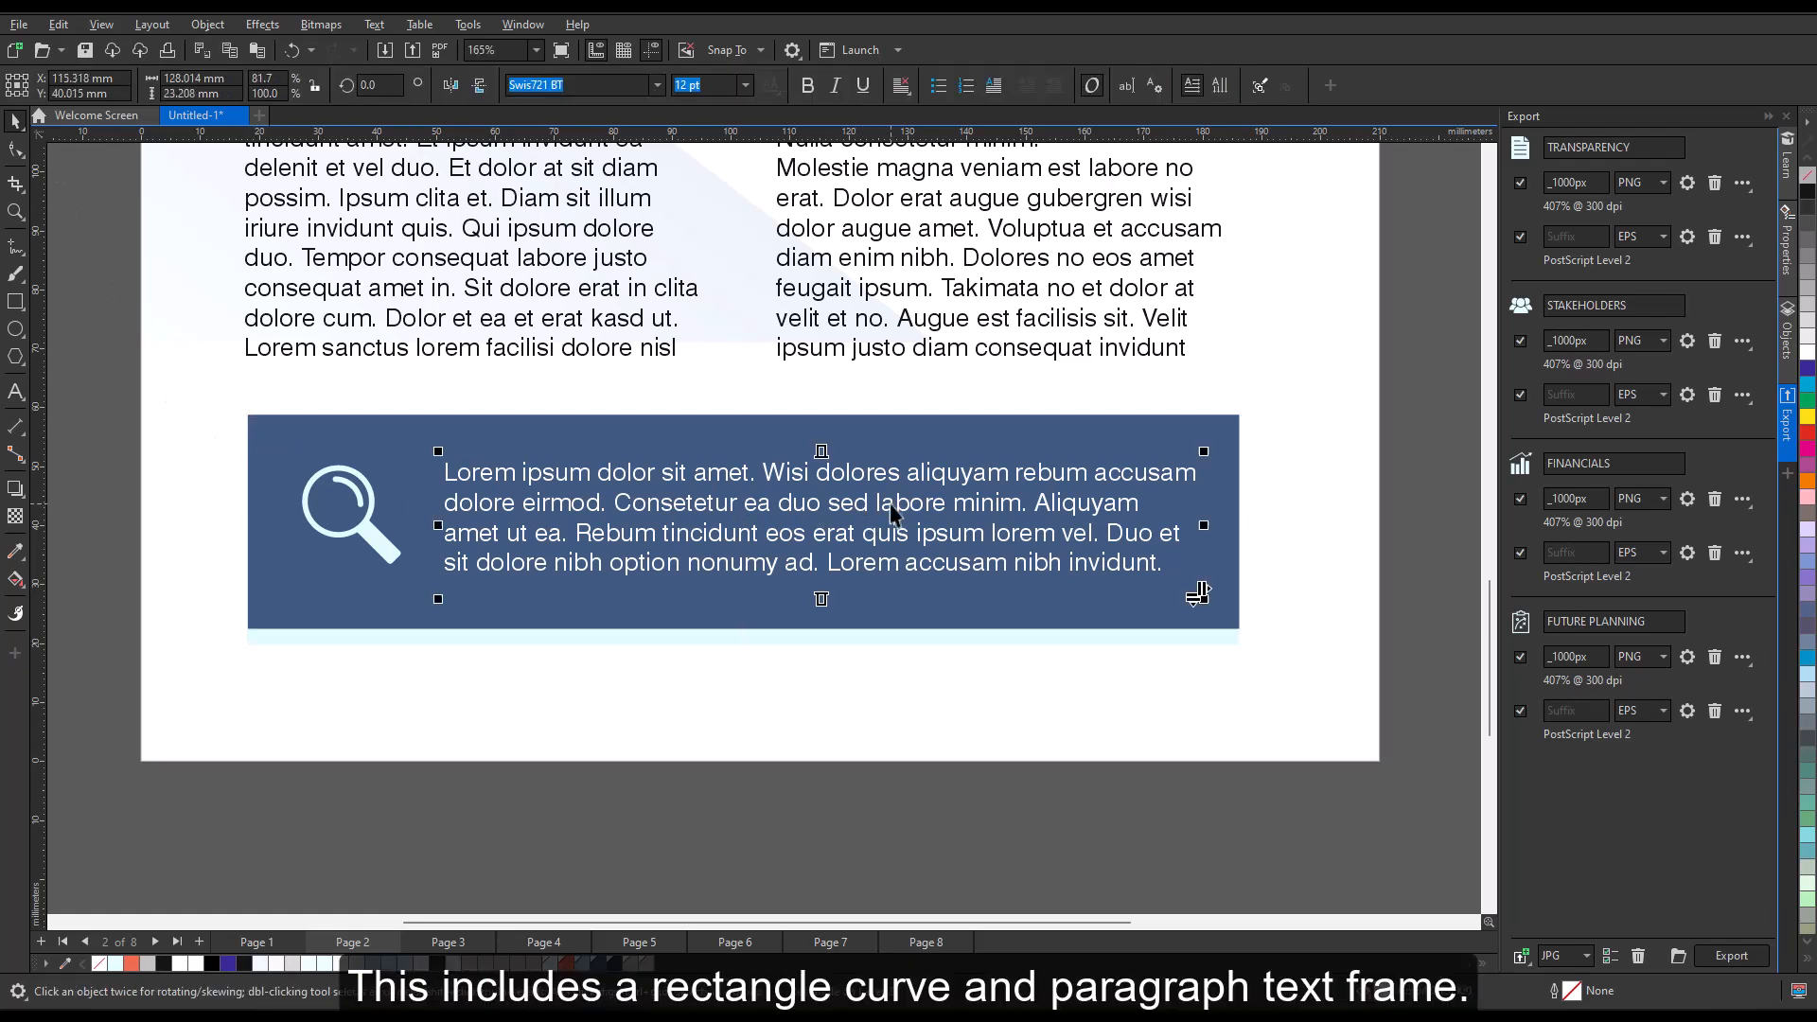
left_click(816, 789)
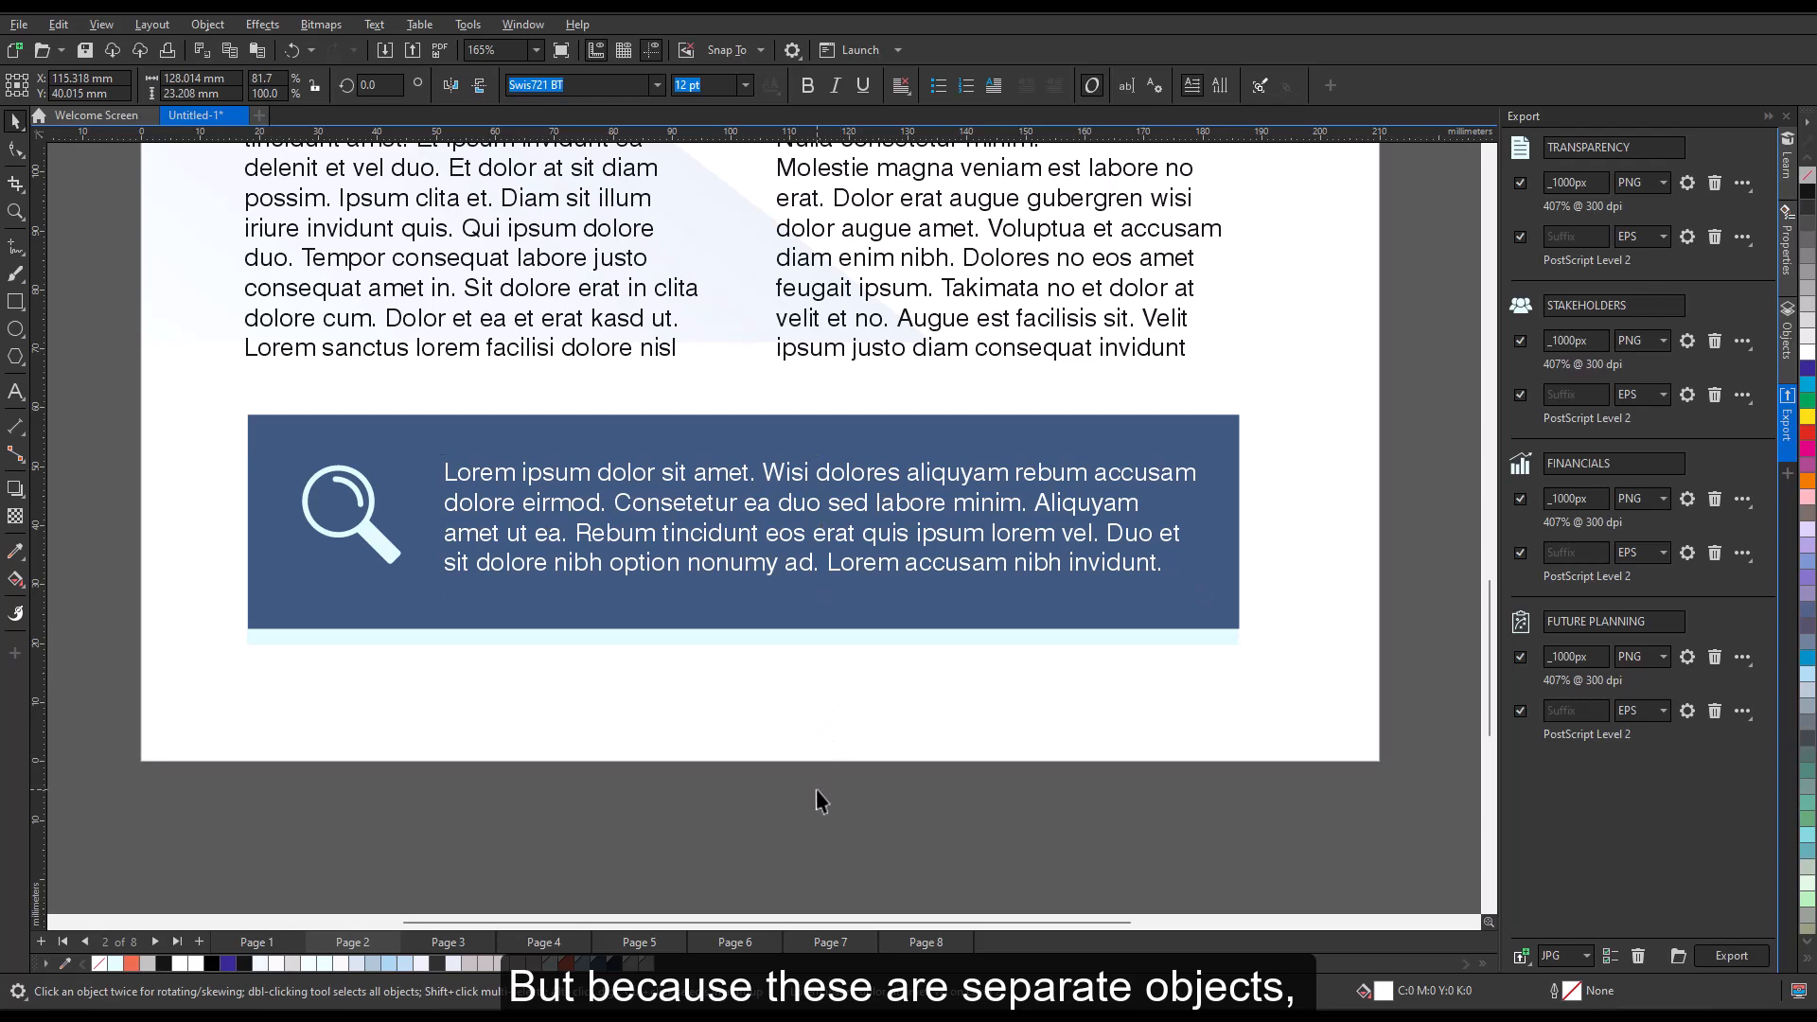
left_click_drag(96, 379, 1411, 706)
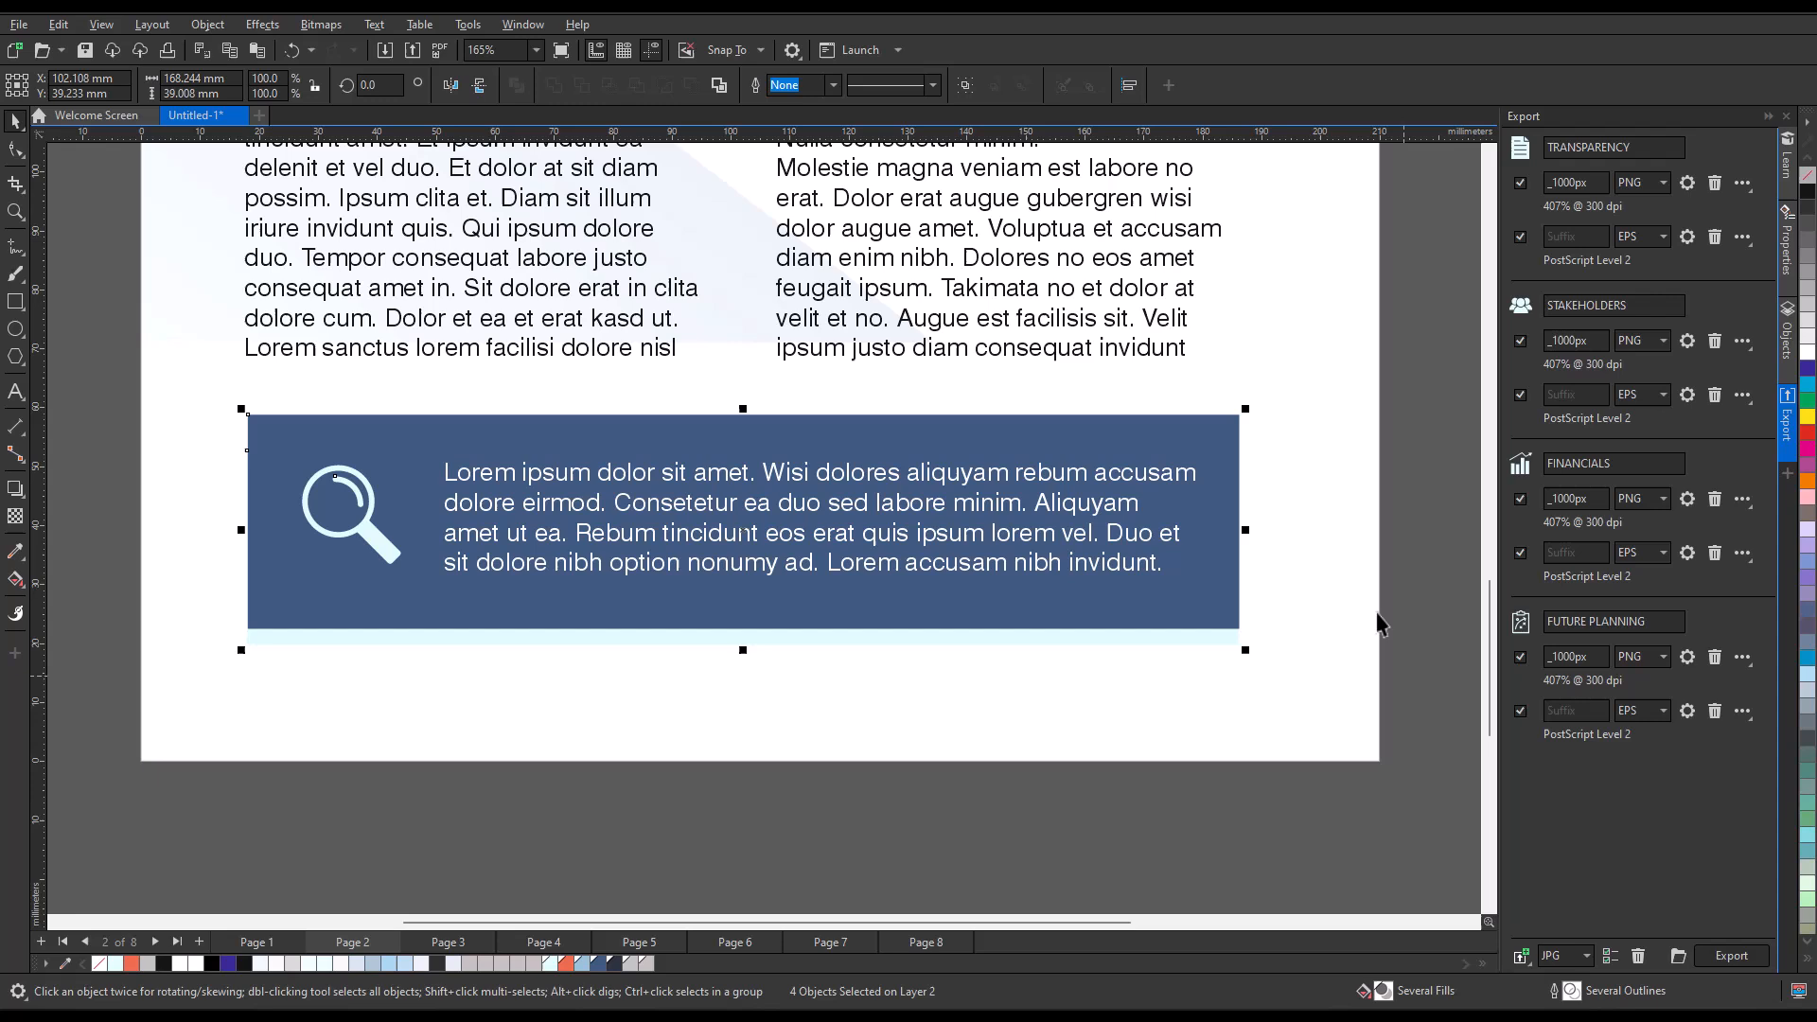
left_click(969, 83)
Step: Rename the new text box group on Layer 1 as TESTBOX
left_click(1789, 341)
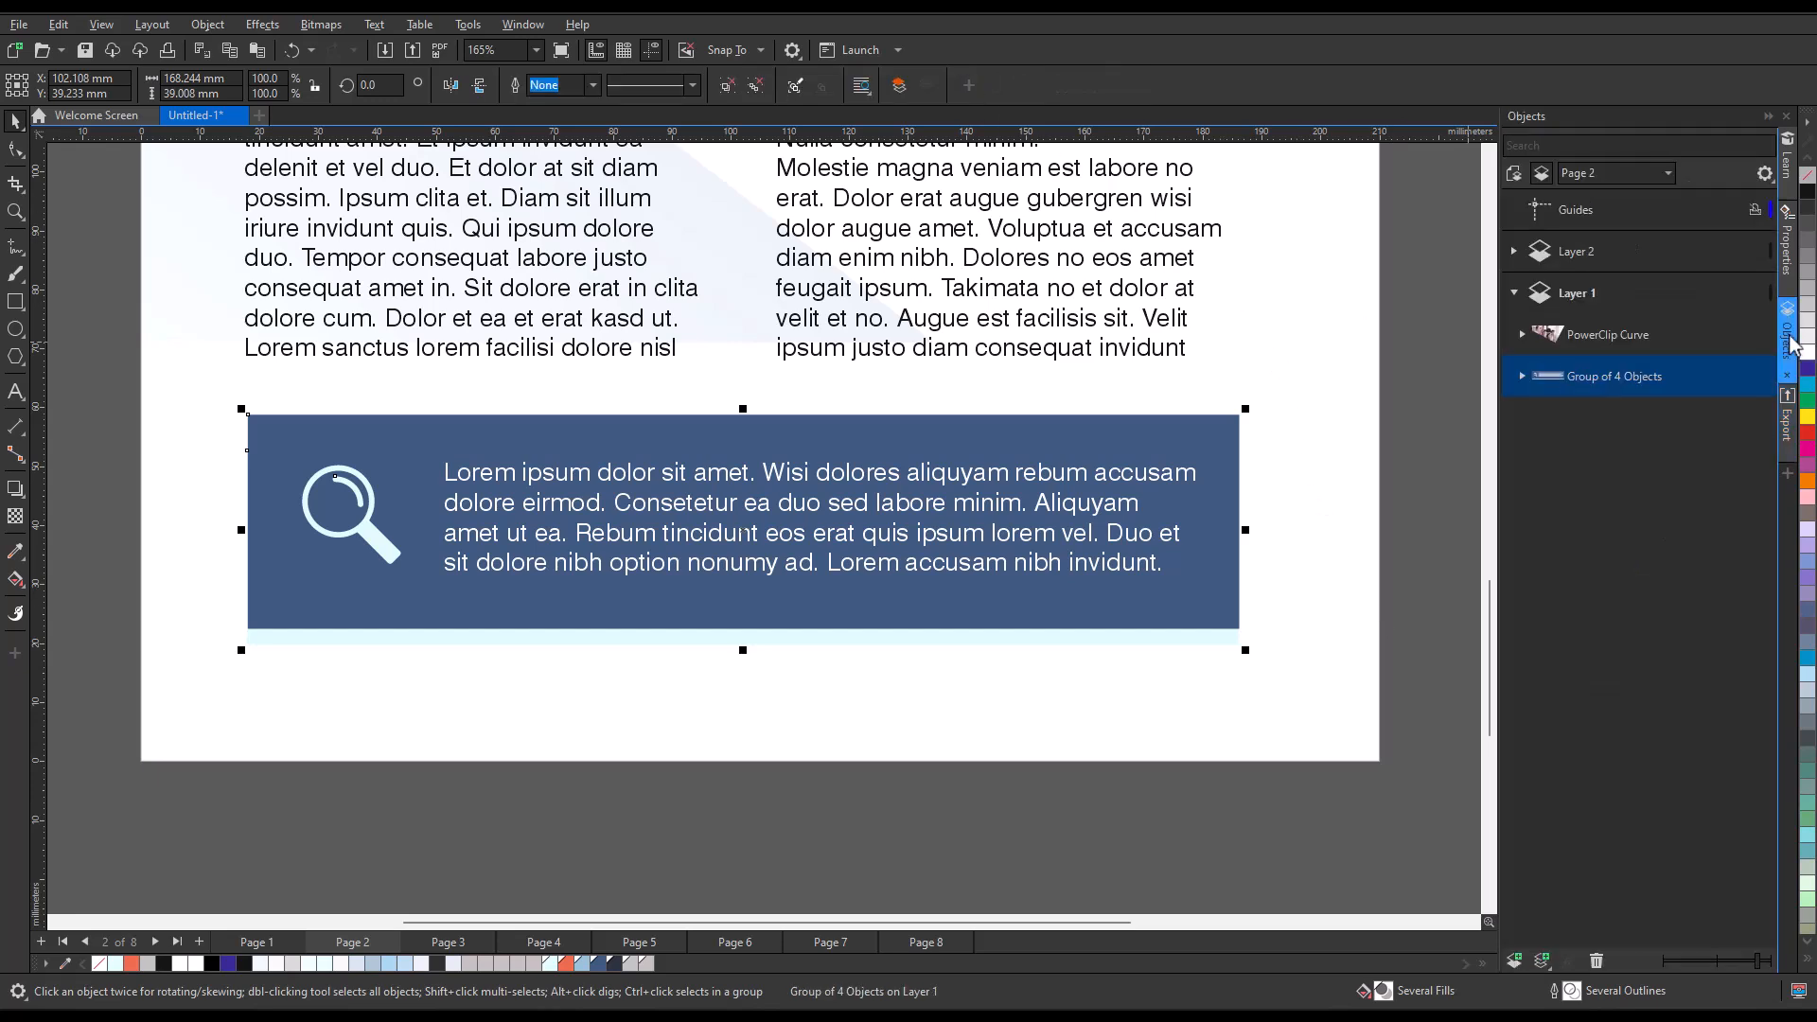
double_click(1612, 376)
type("TESTBOX")
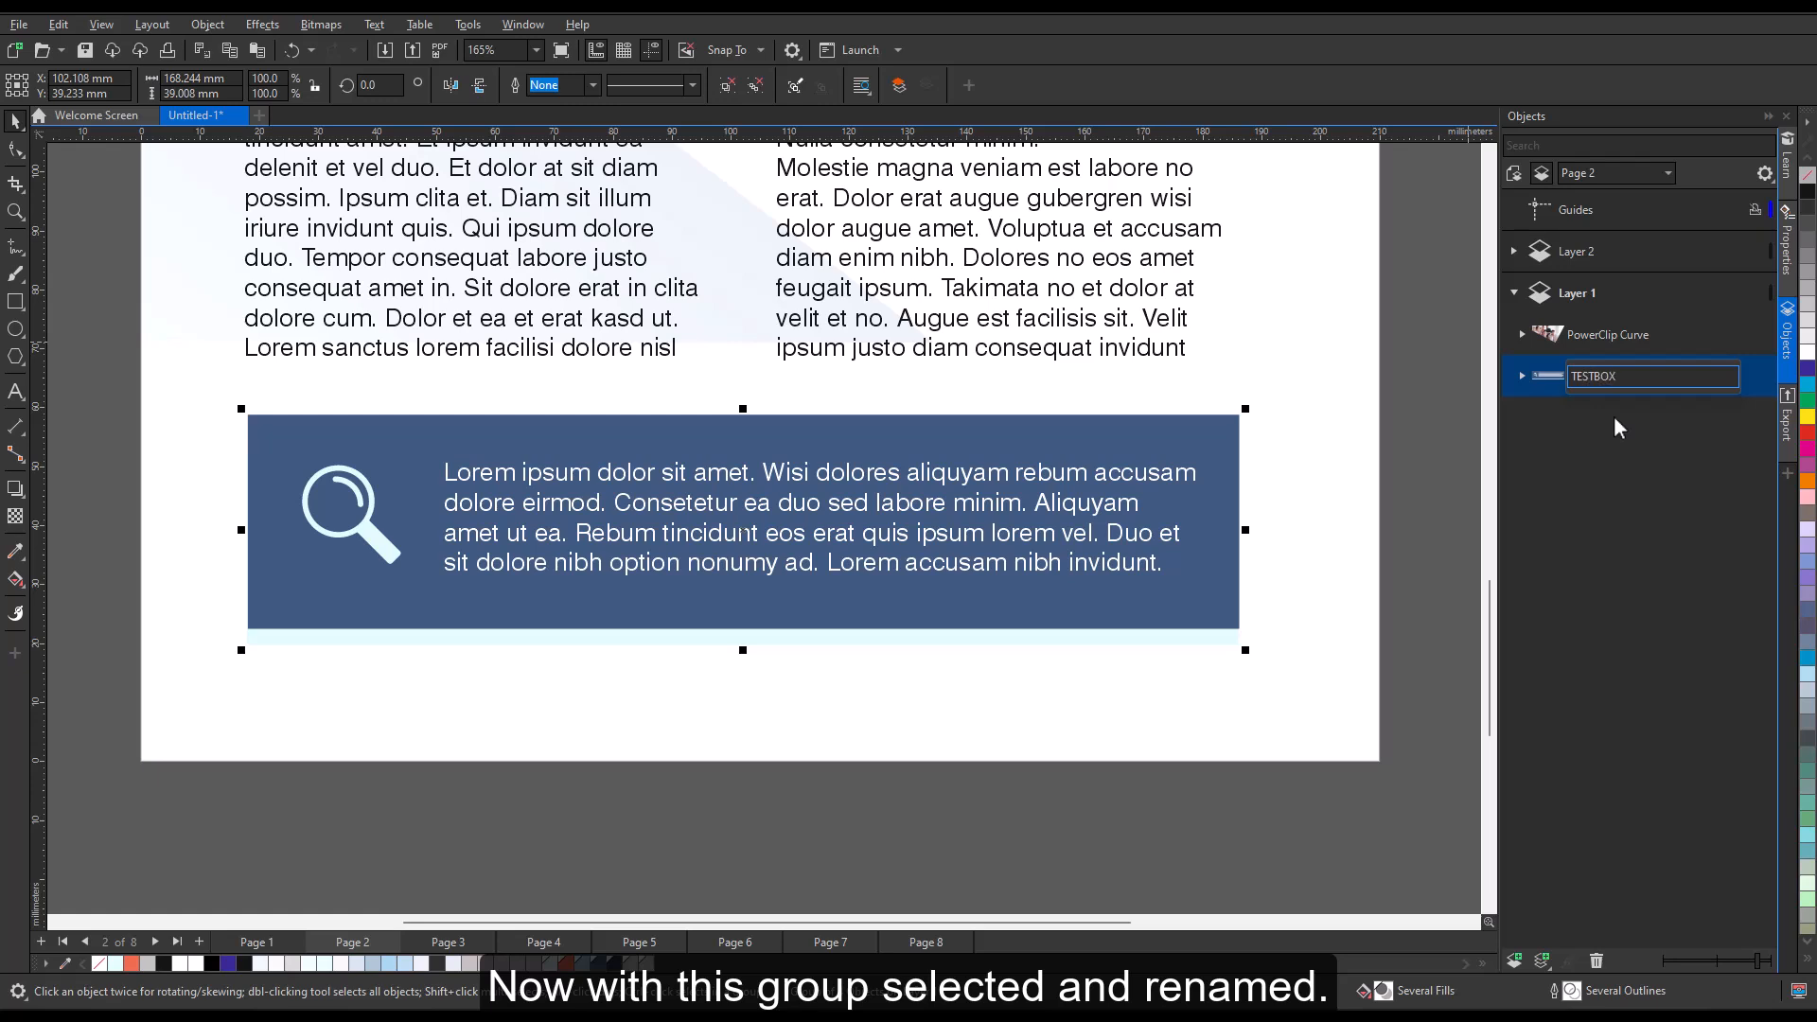
key("Return")
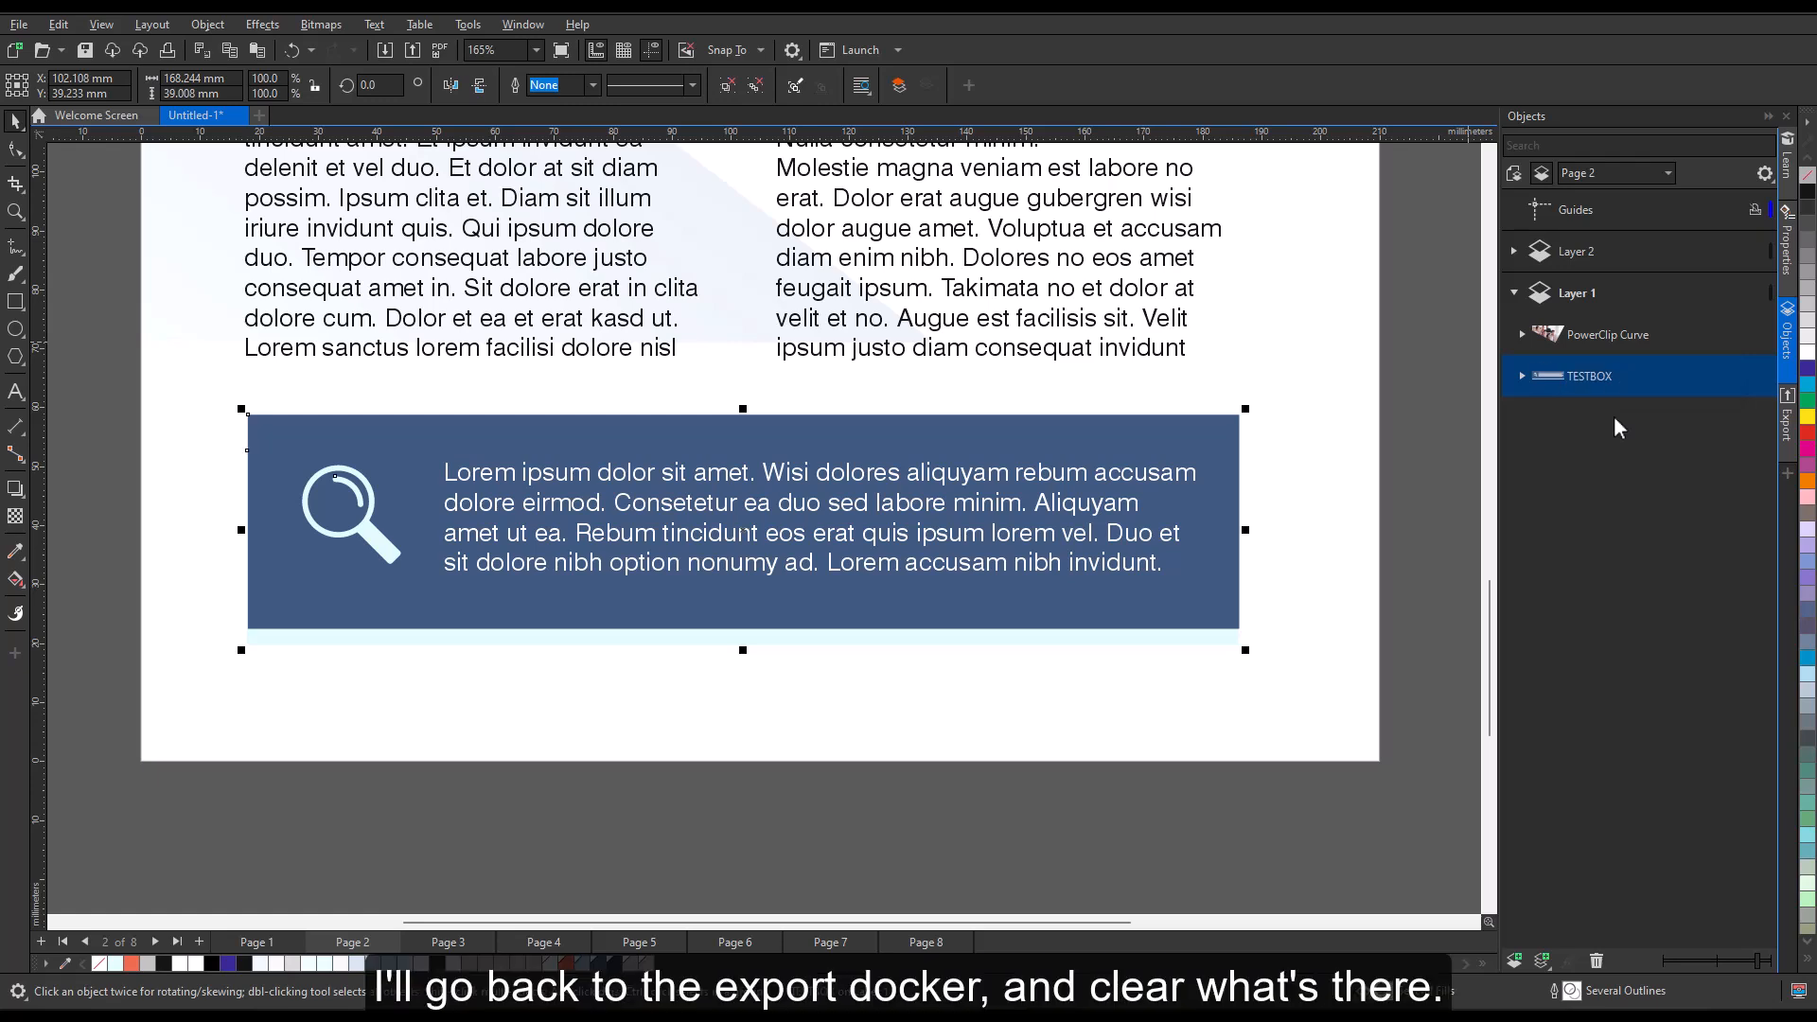
Step: Clear the export list, add the selected TESTBOX group and set its export format to PNG
left_click(1787, 416)
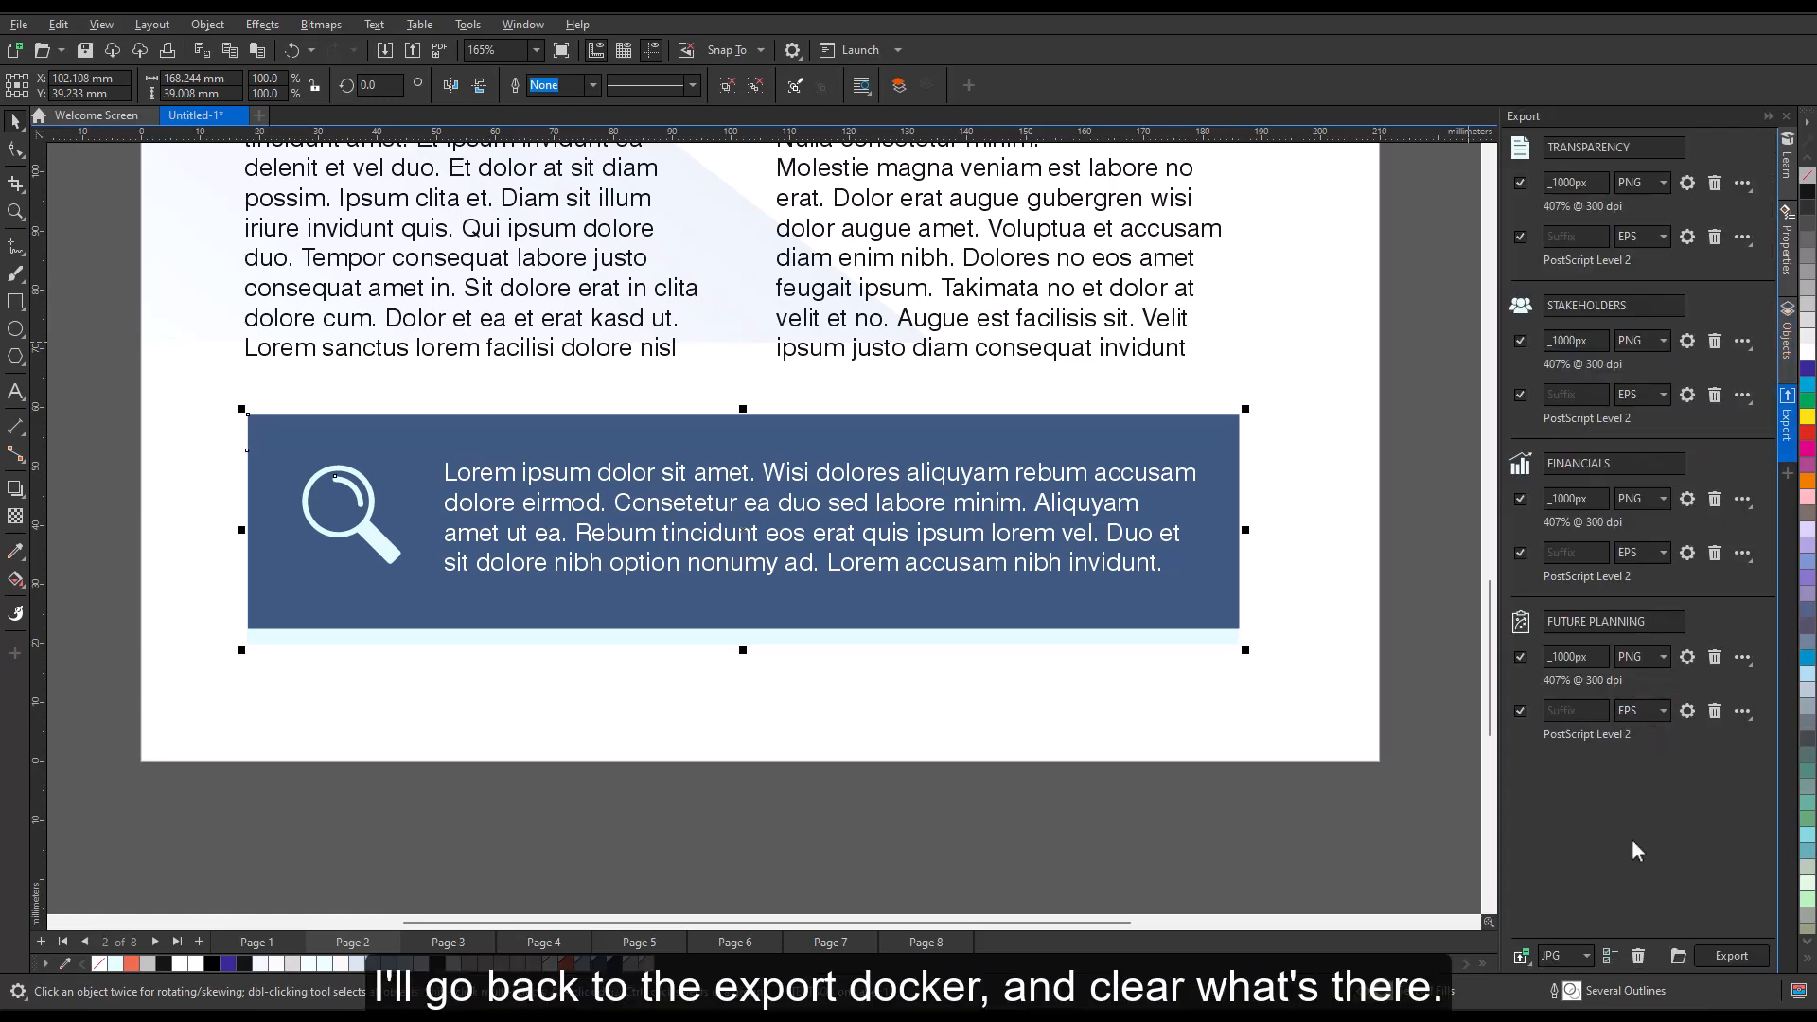
left_click(1639, 956)
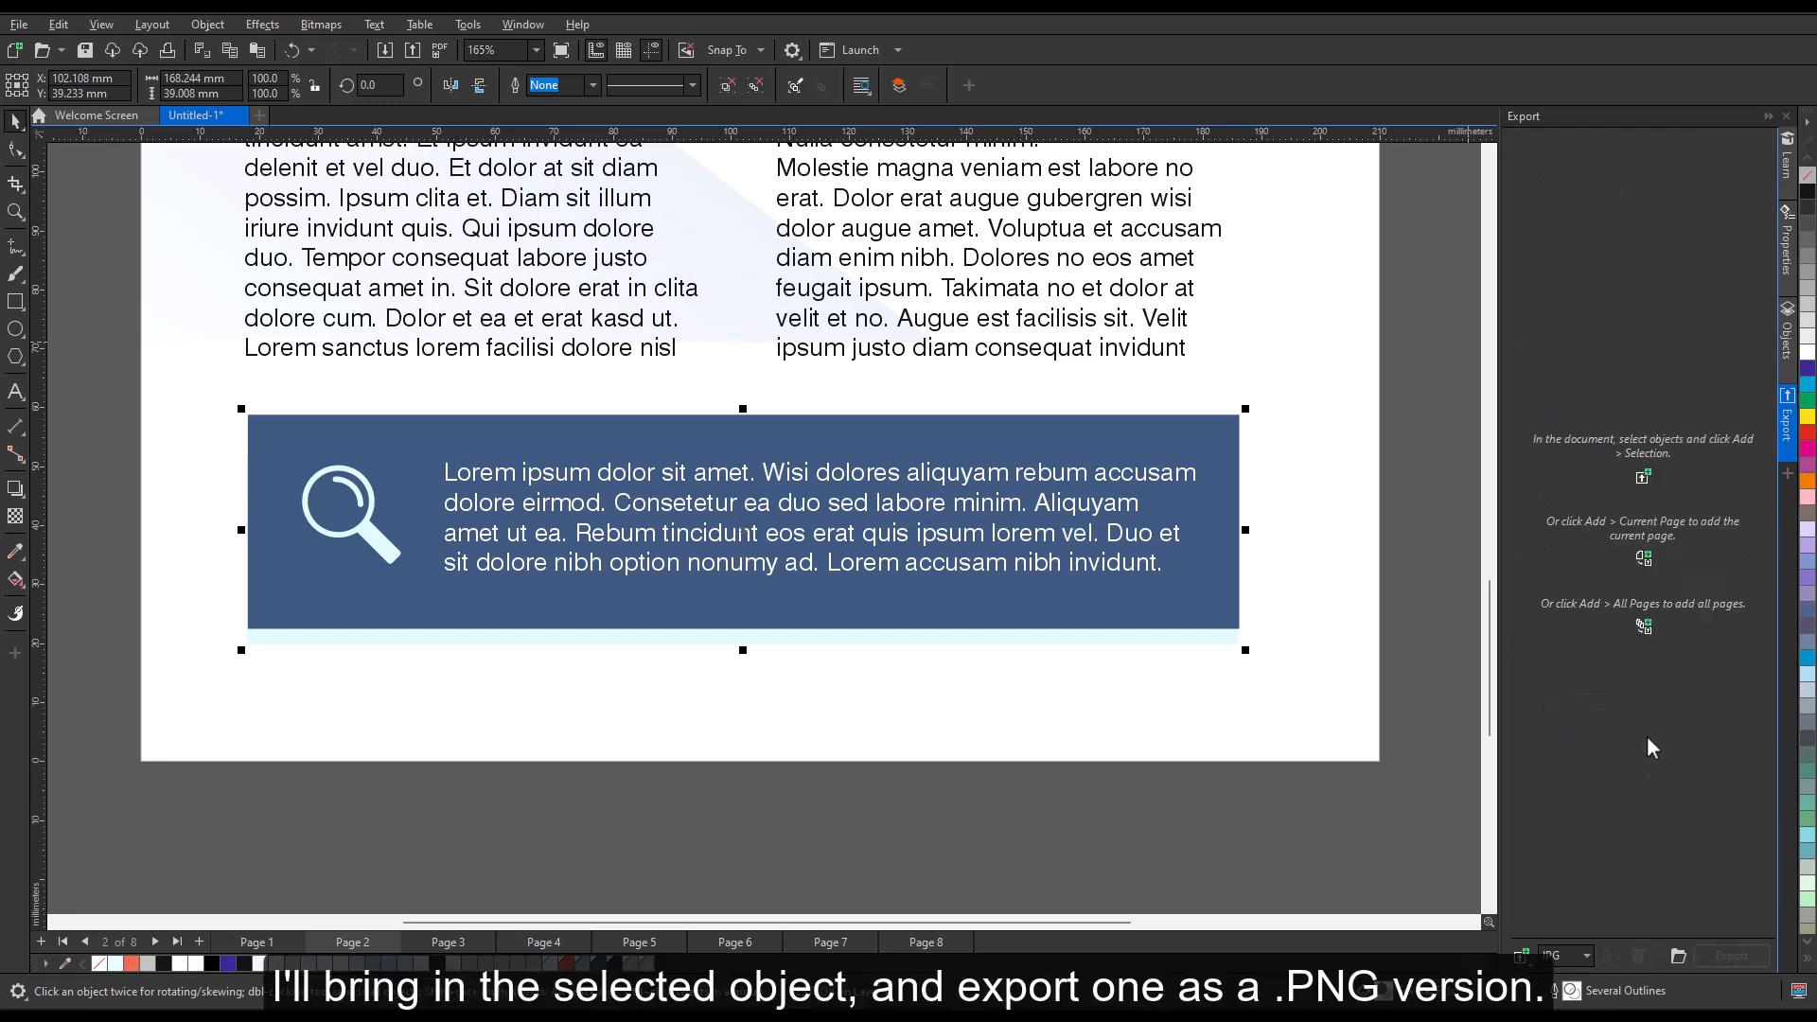
left_click(1644, 478)
left_click(1661, 183)
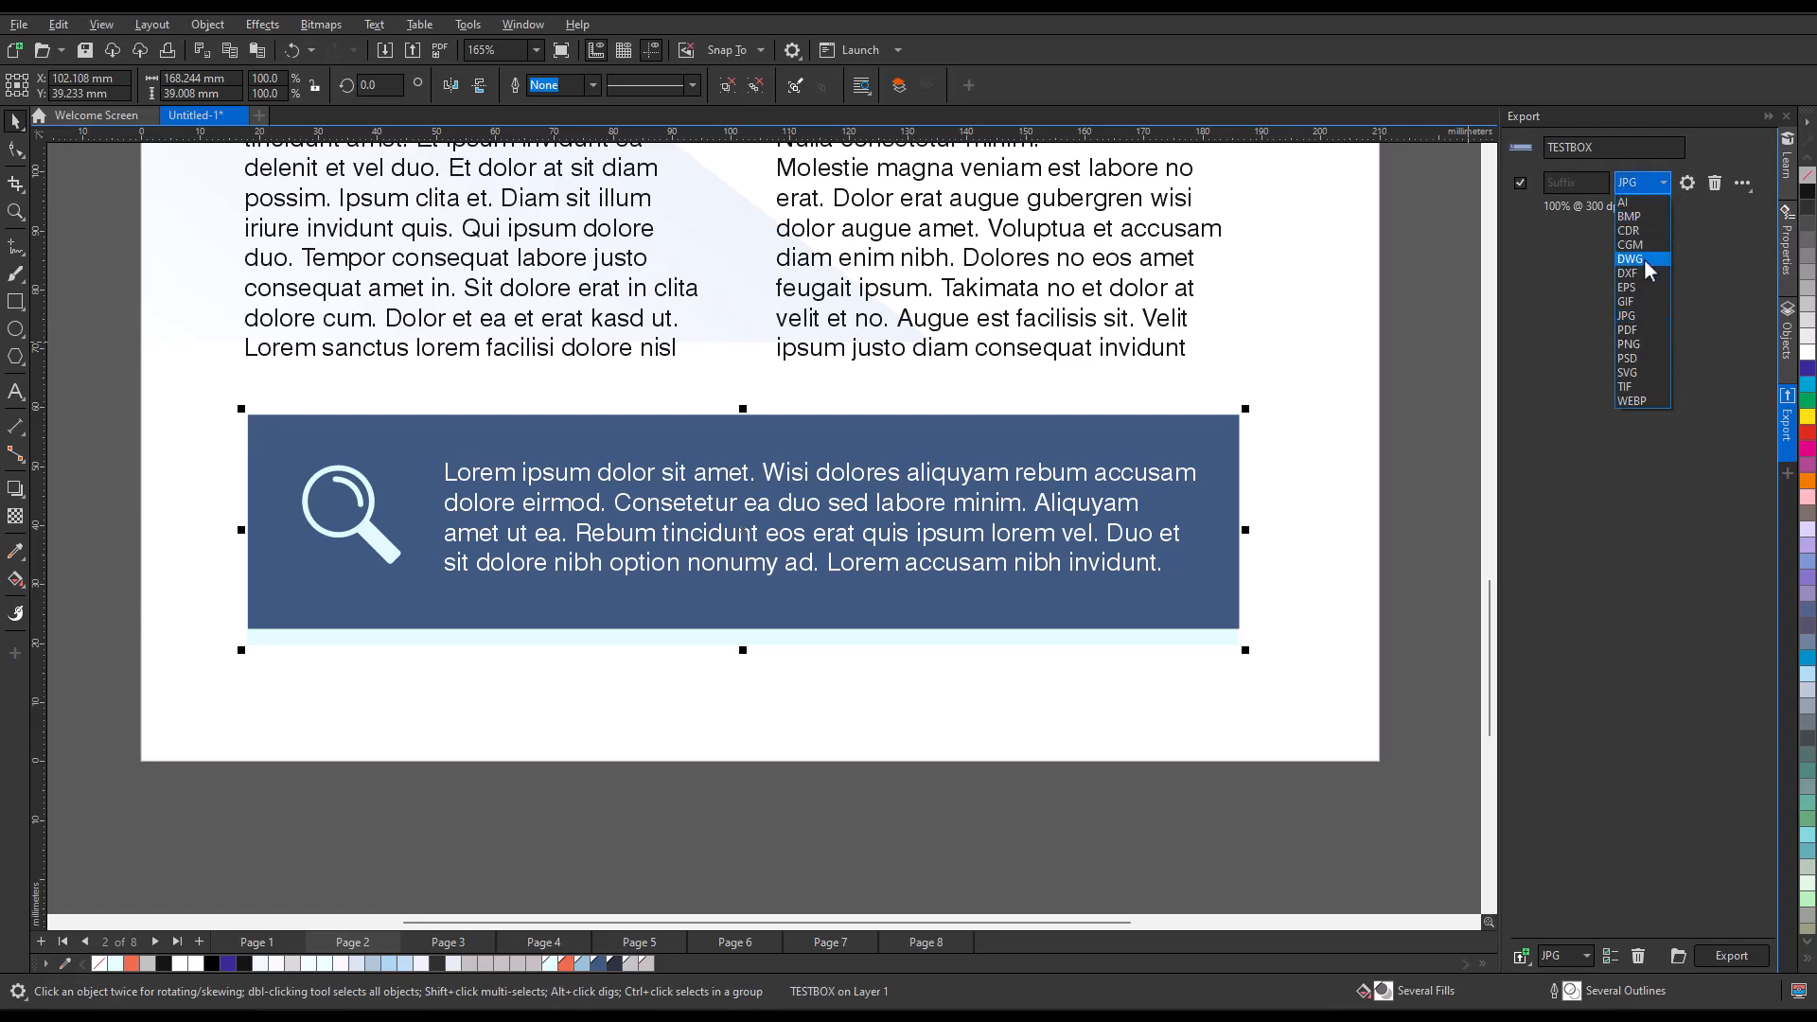
left_click(1629, 343)
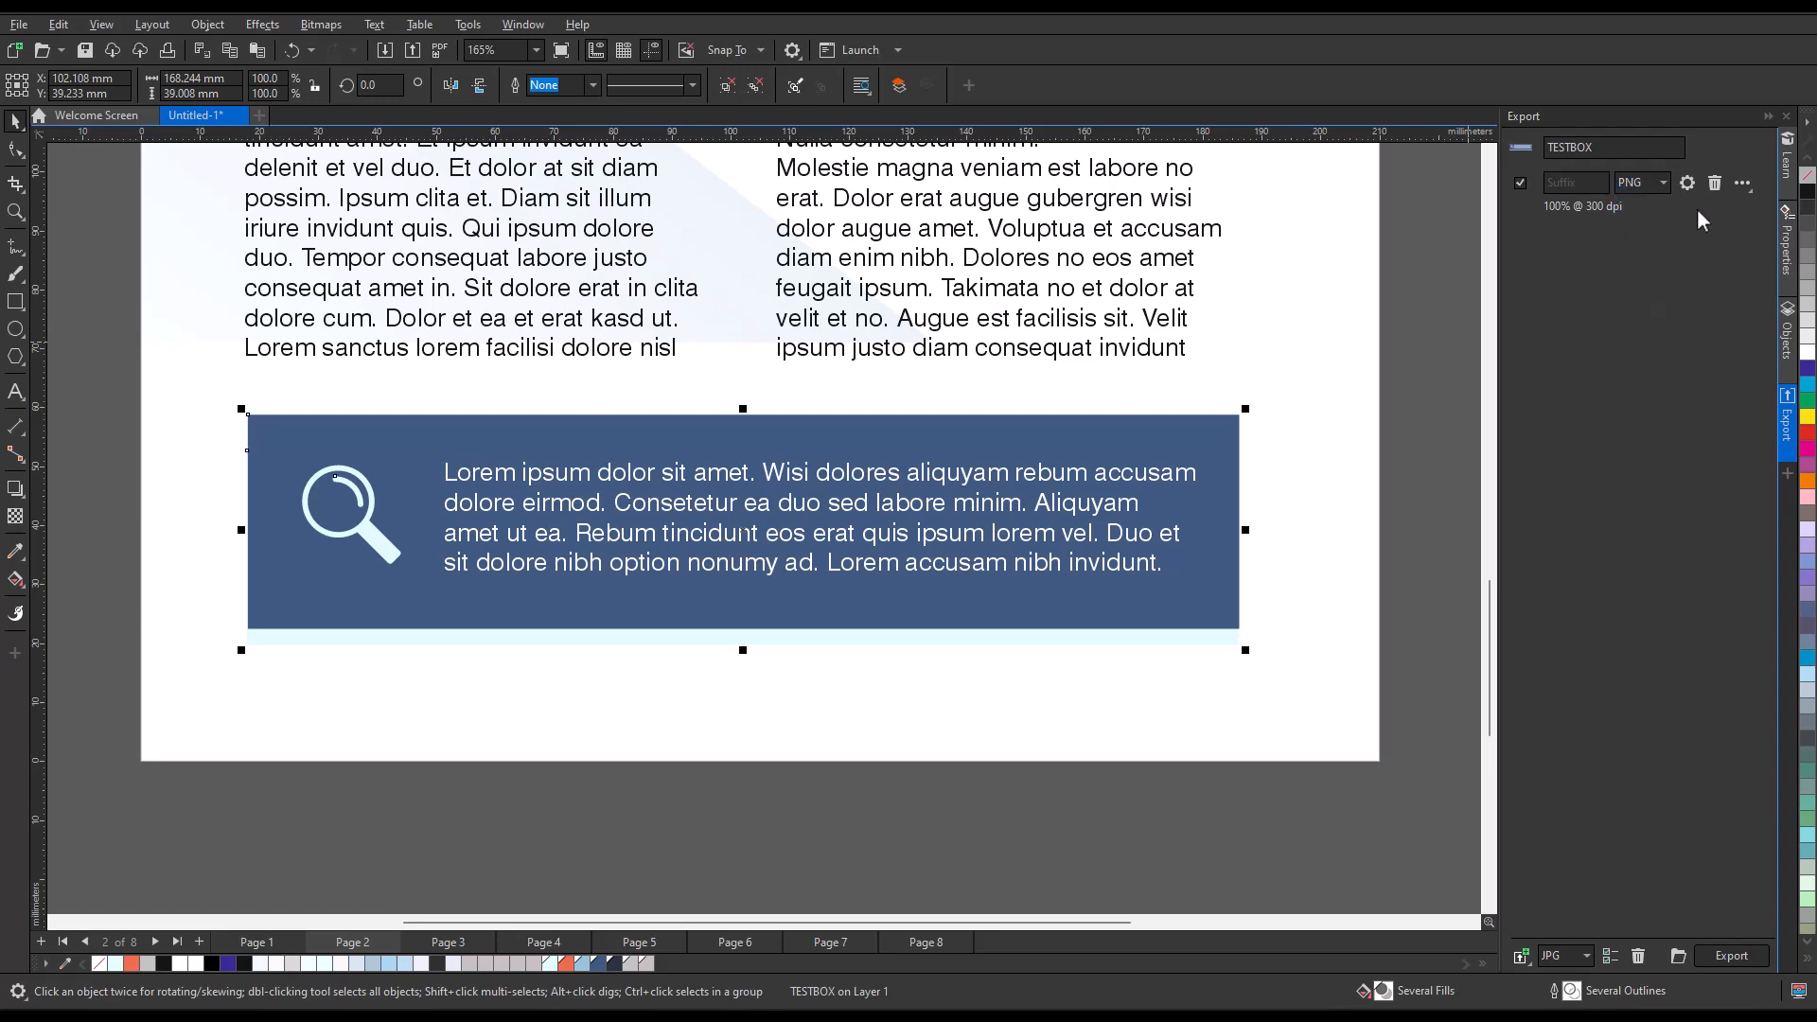
Step: Duplicate the TESTBOX PNG export item and set the copy's format to SVG
left_click(1742, 182)
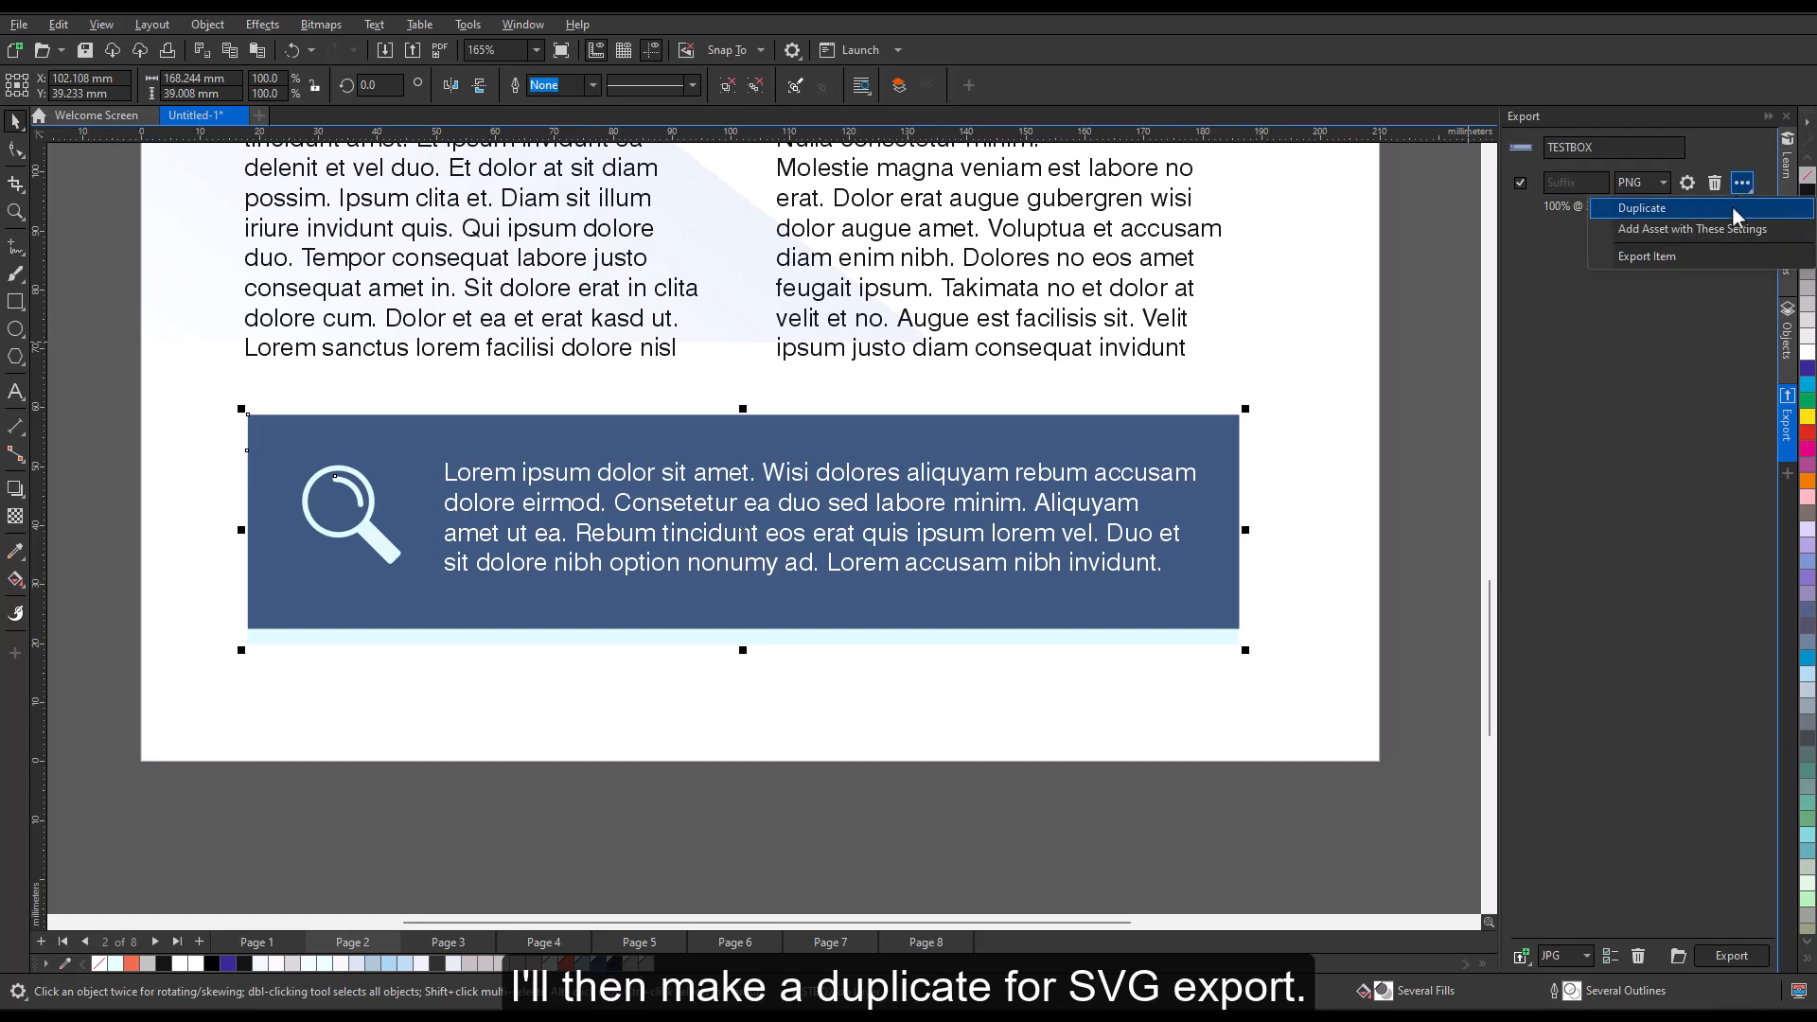
left_click(1732, 206)
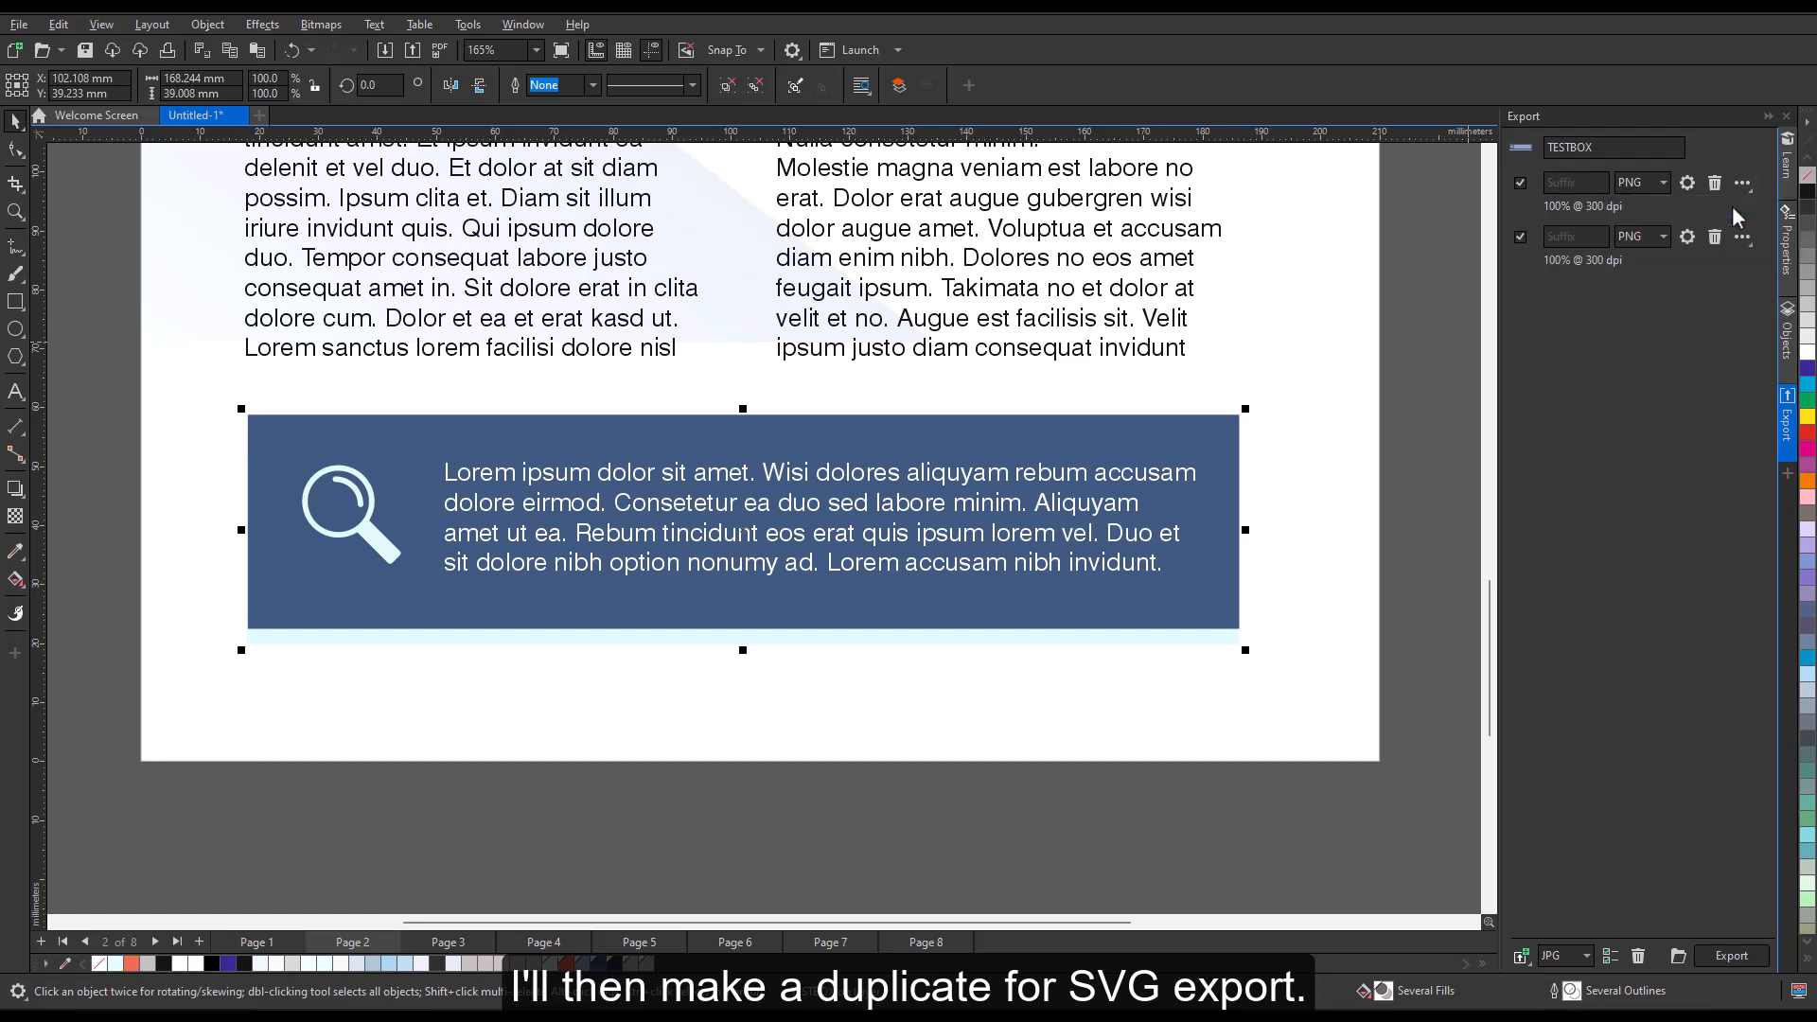
left_click(1666, 237)
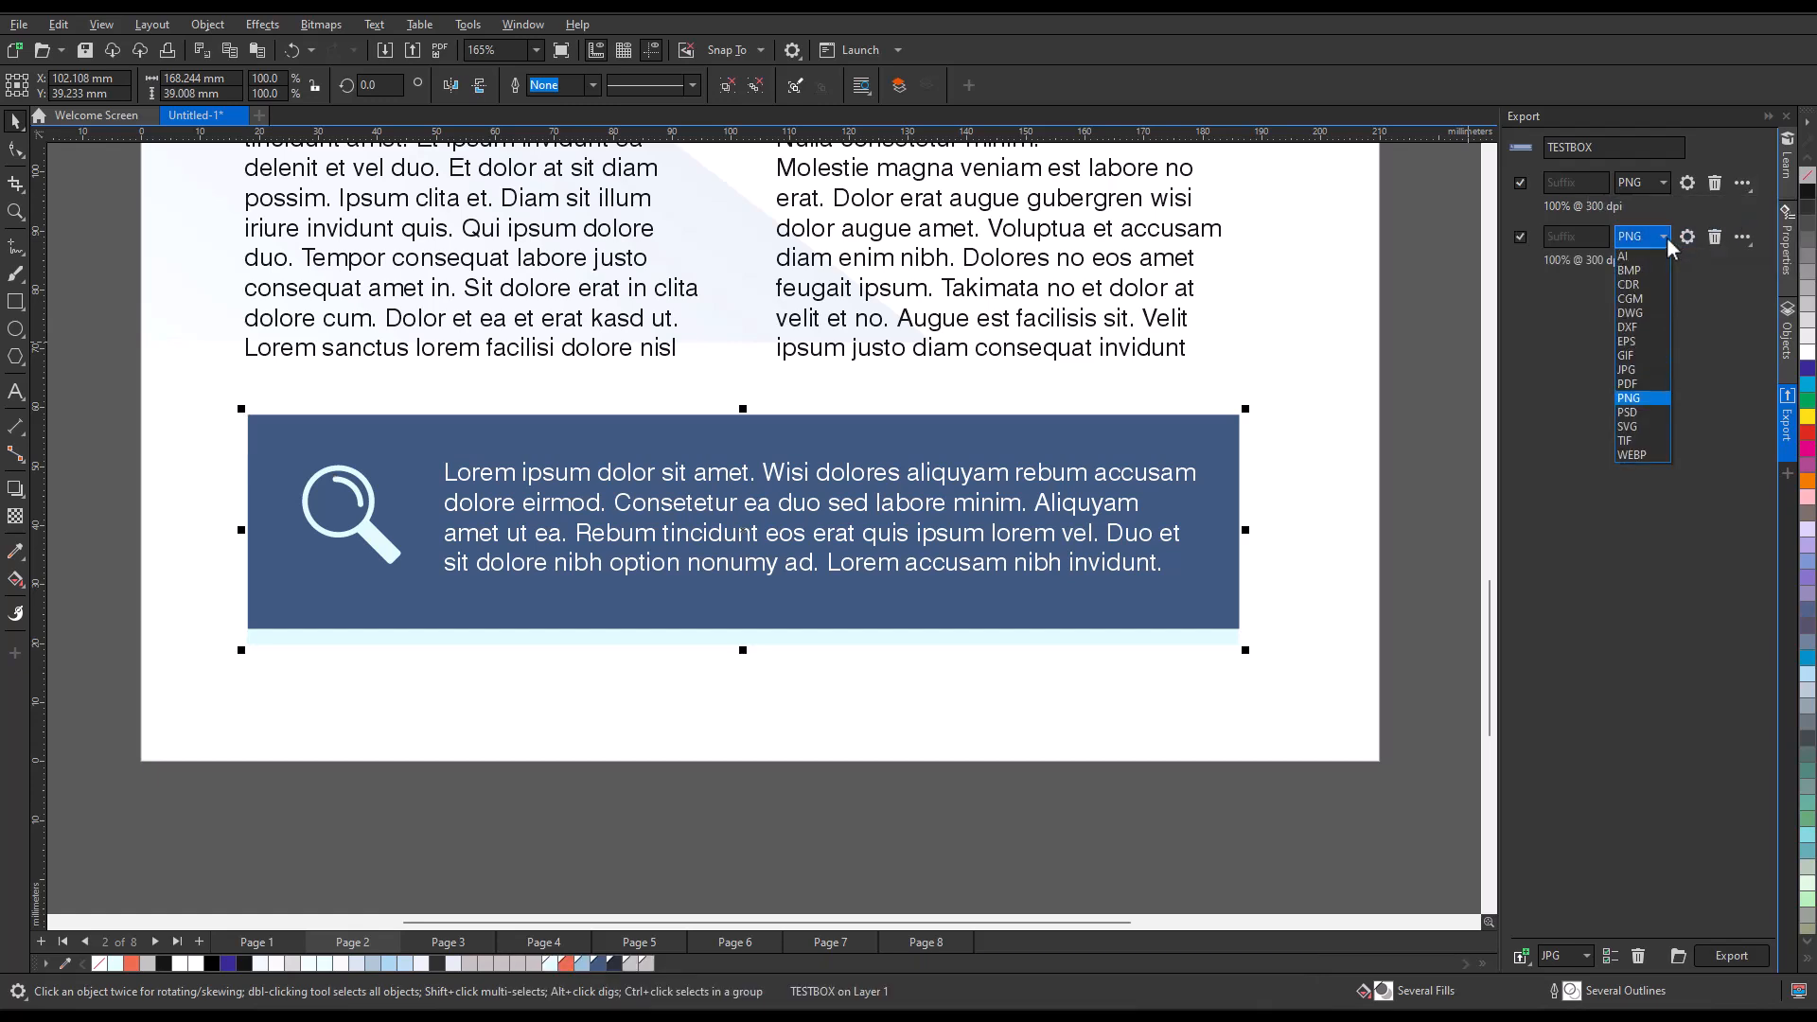
left_click(1639, 427)
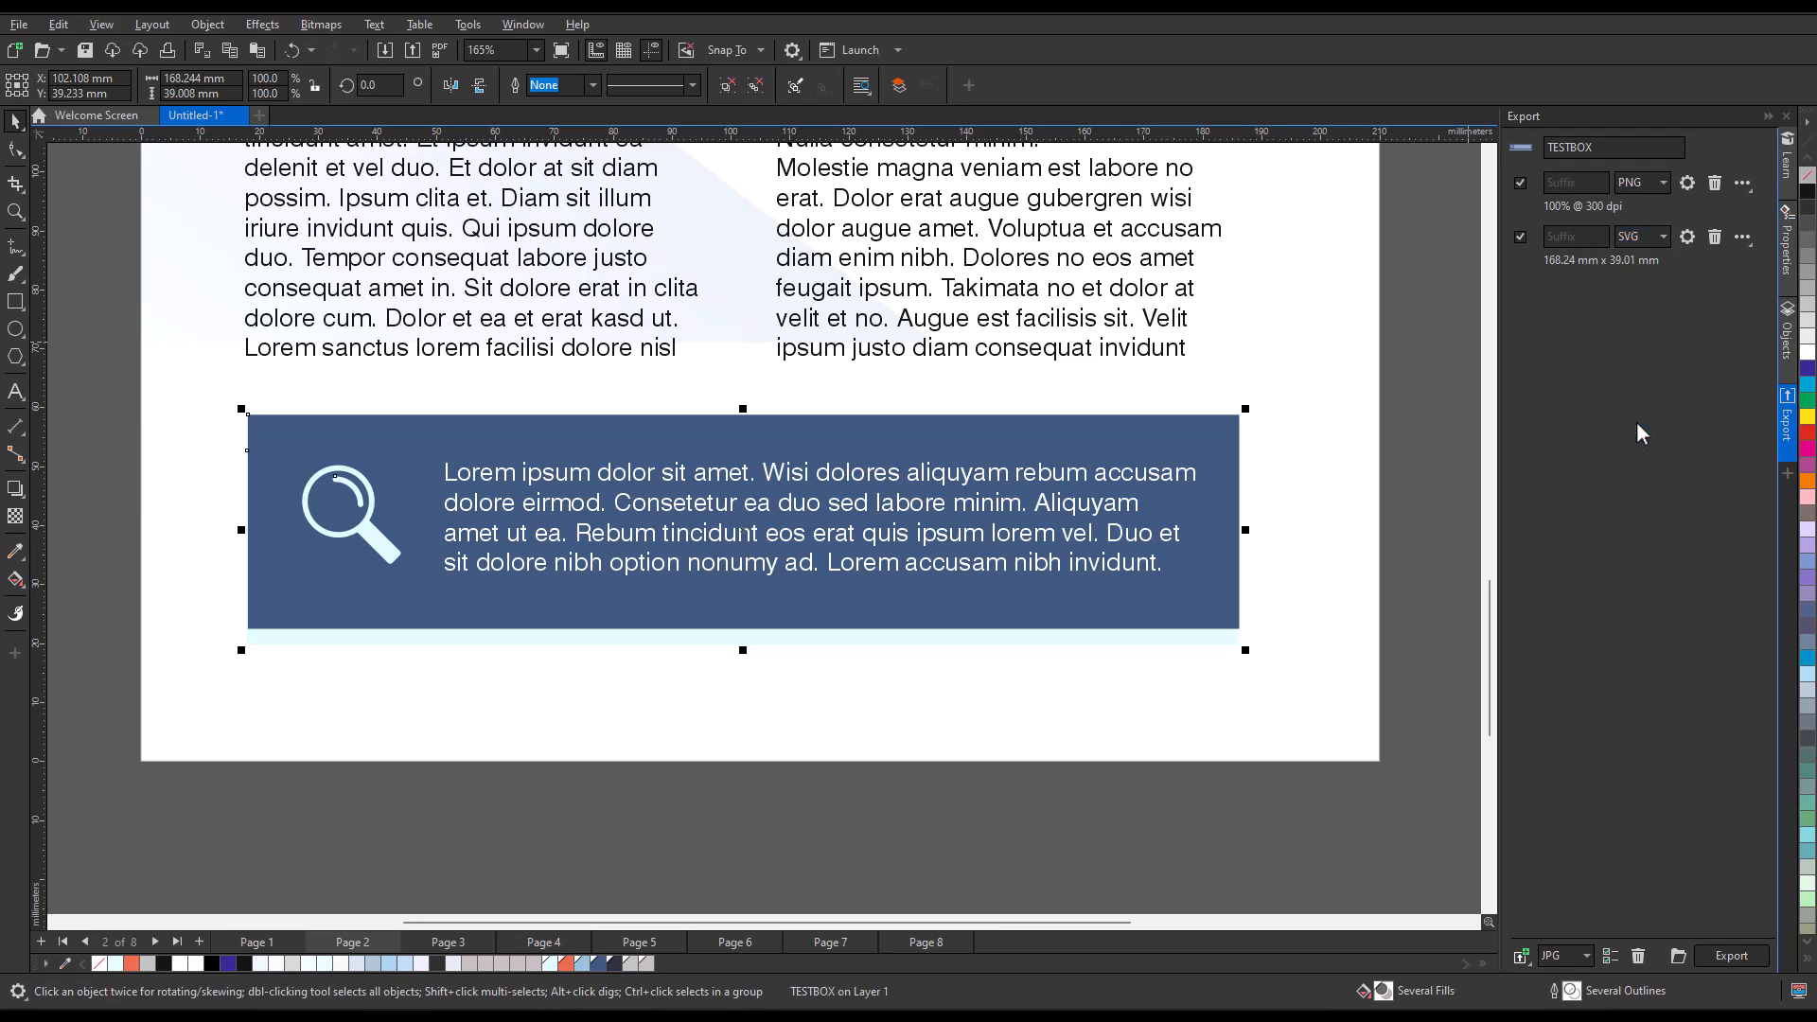
Step: Check the SVG export settings of the TESTBOX item, including its bitmap export type, and accept them
left_click(1687, 237)
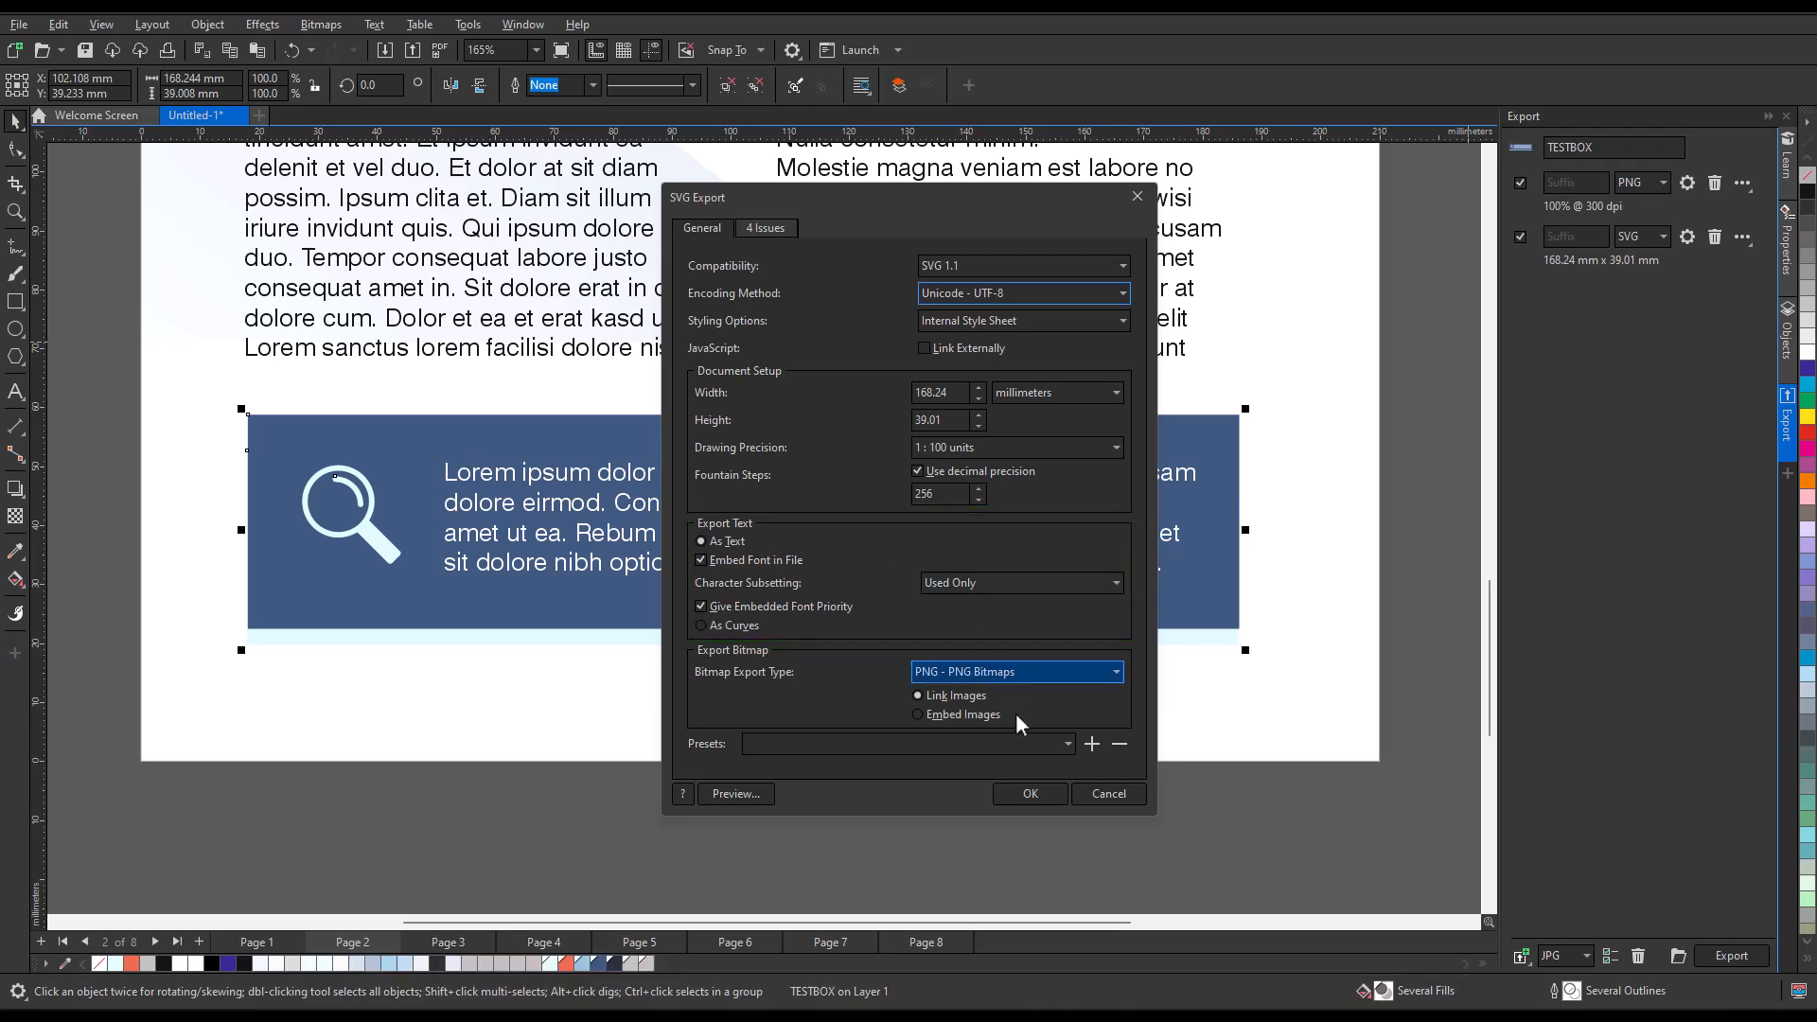
left_click(1029, 797)
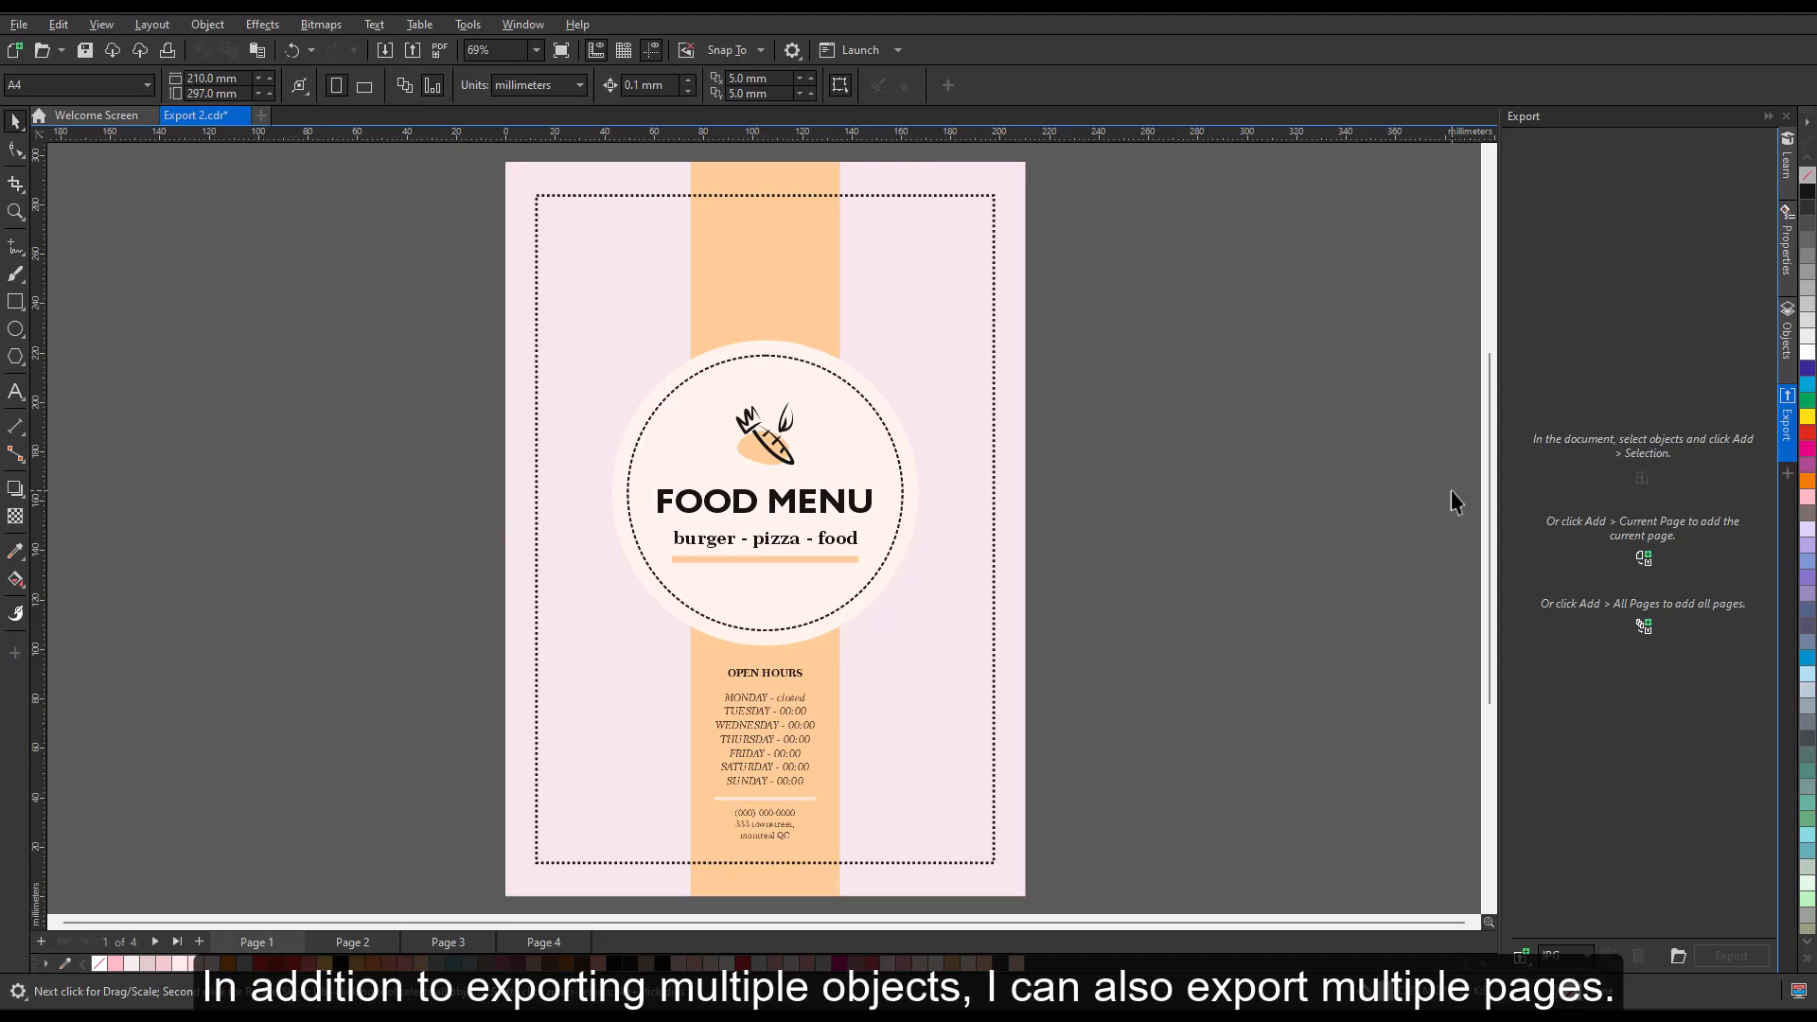
Step: Open the Pages docker for the food menu document and show all its pages in Multi-Page View
left_click(1787, 473)
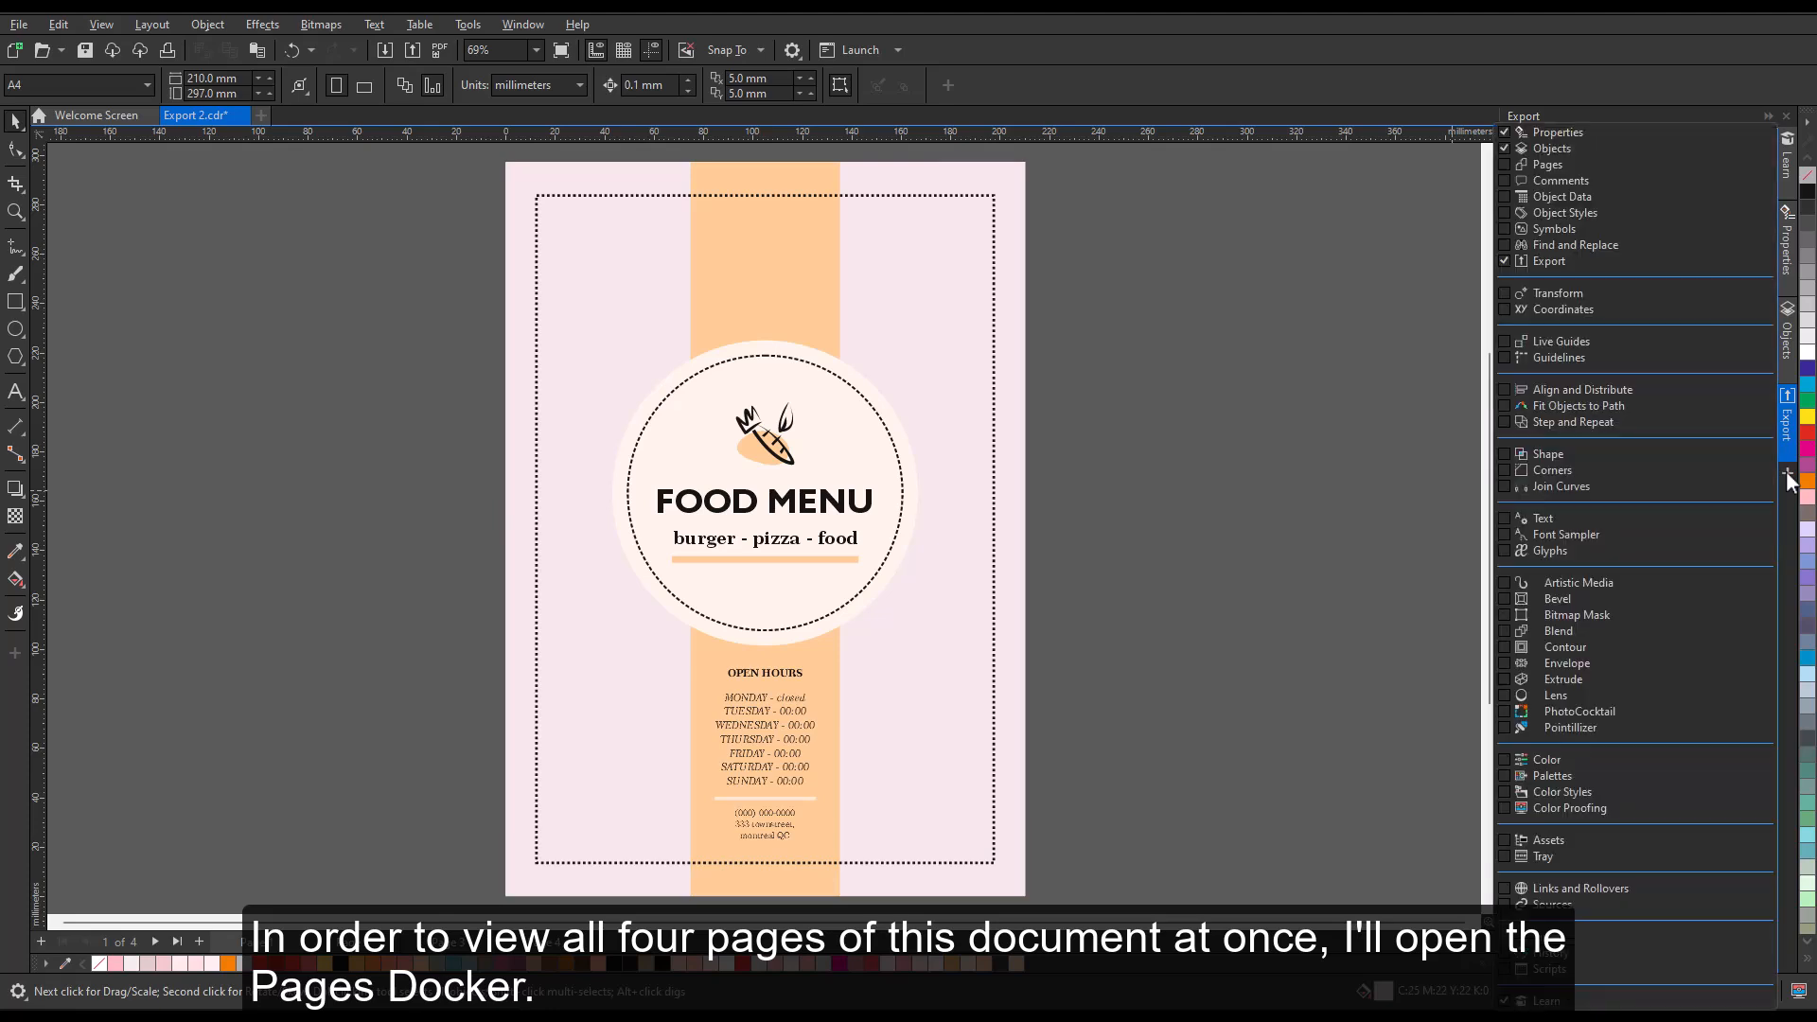
left_click(1512, 168)
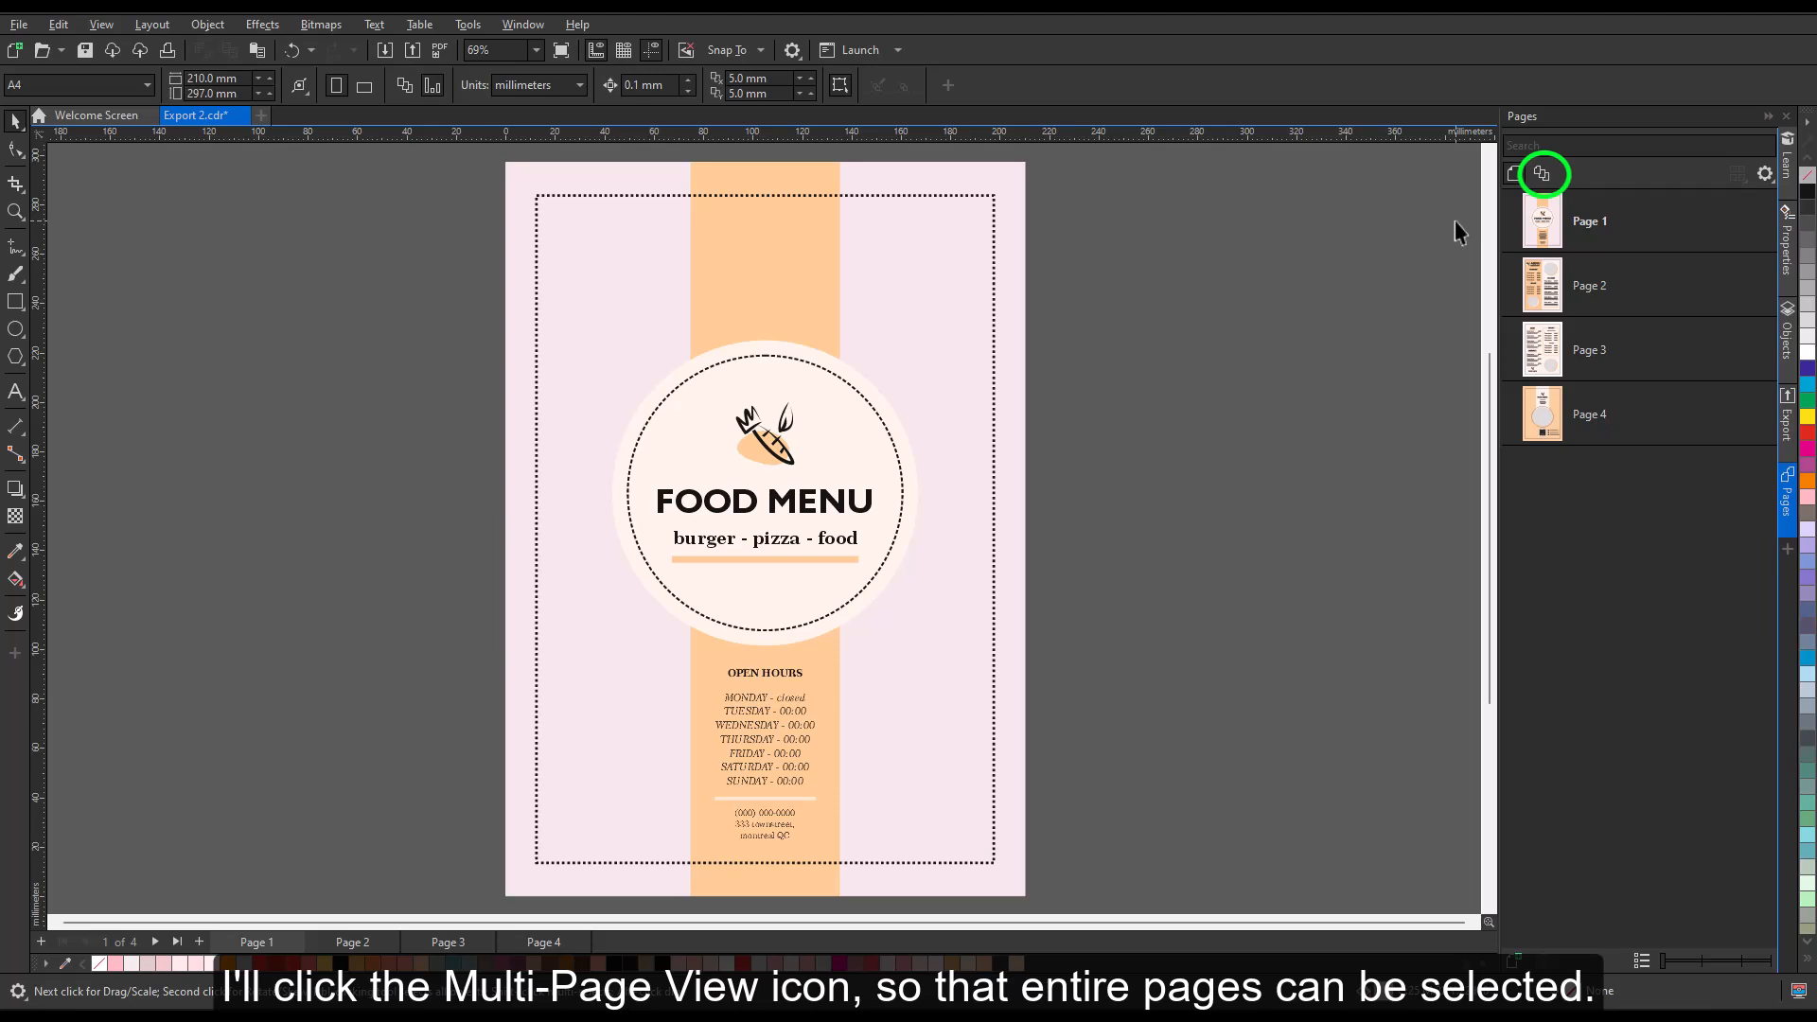
left_click(1542, 174)
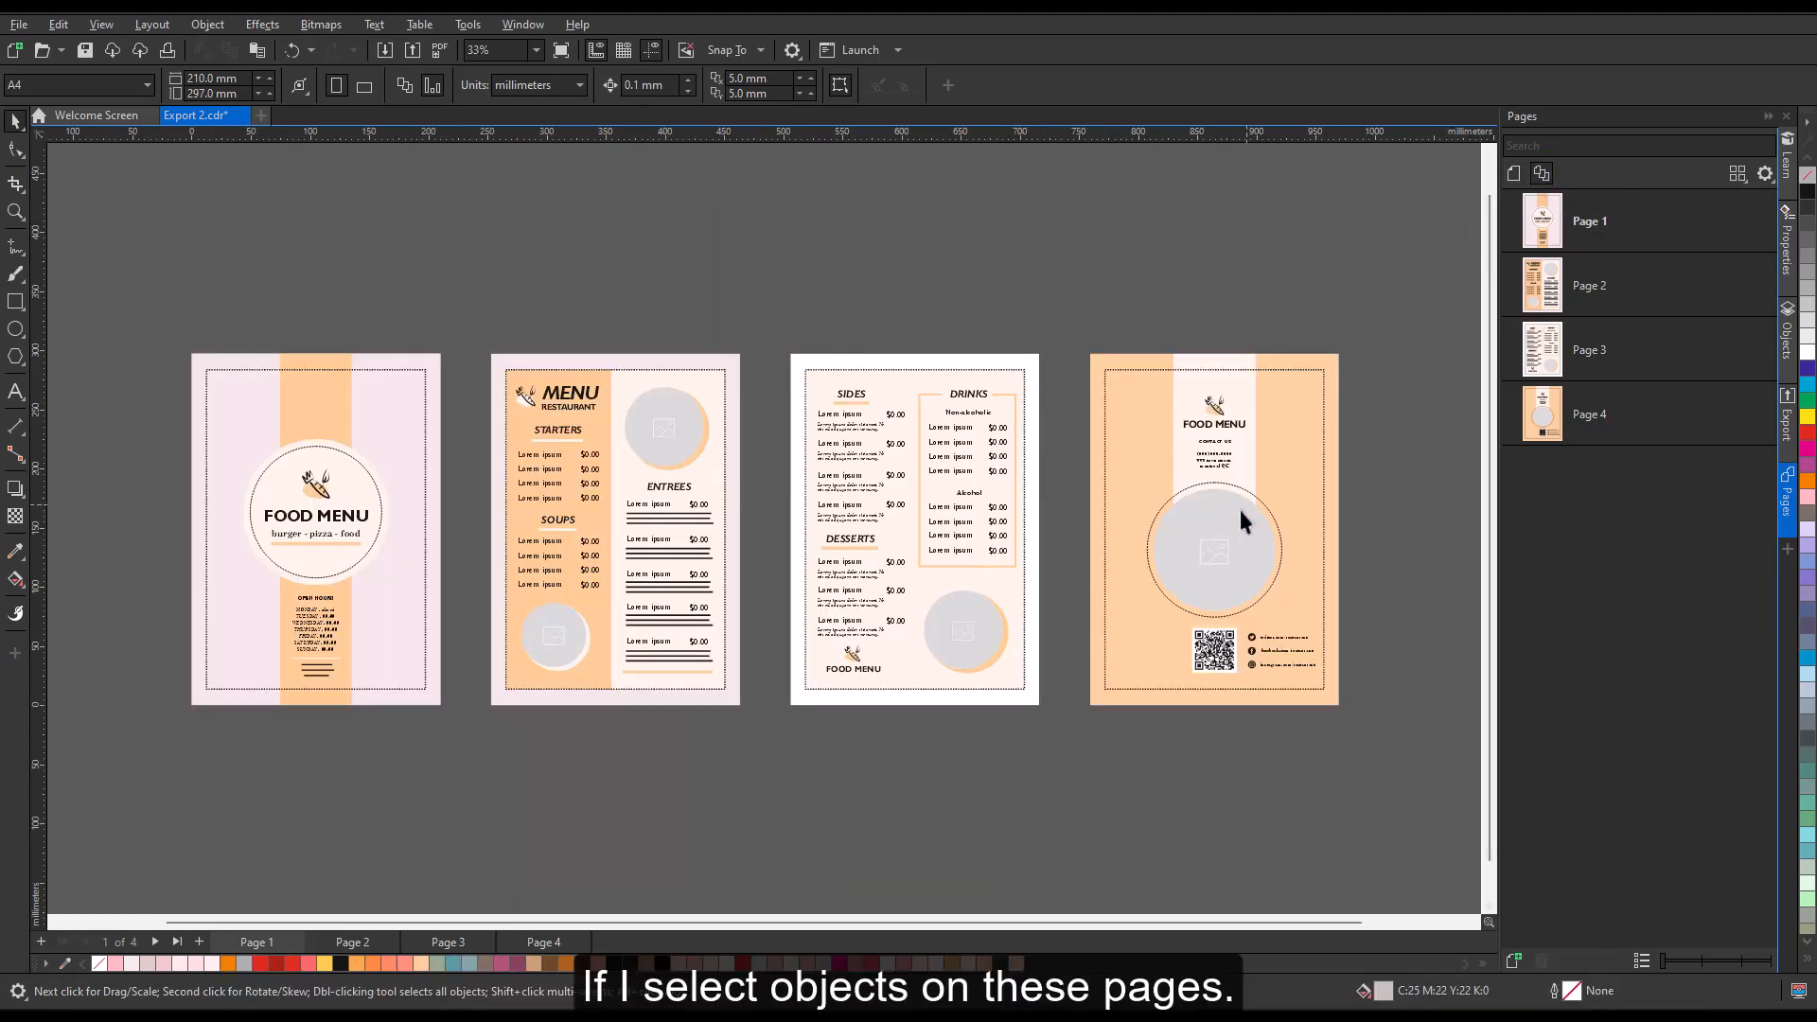
Step: Select the upper round image placeholder, the MENU title and the STARTERS heading on page 2 in turn, and clear the selection
left_click(666, 443)
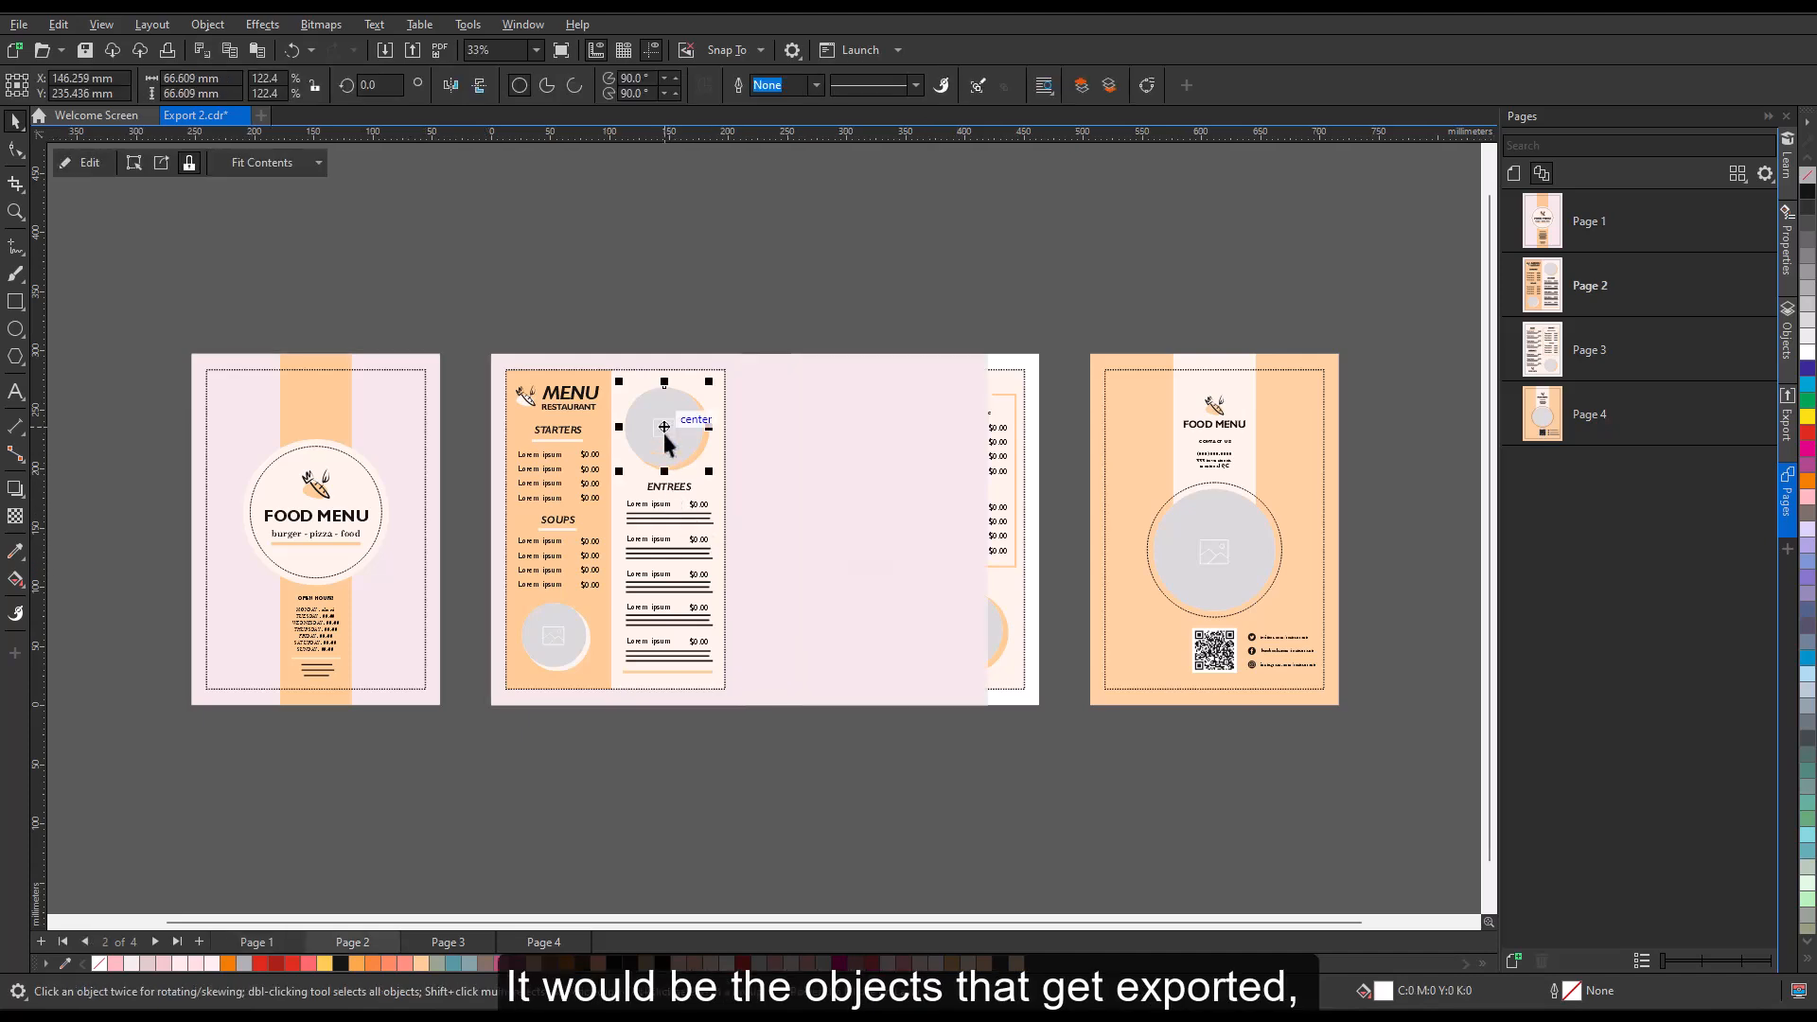
left_click(580, 403)
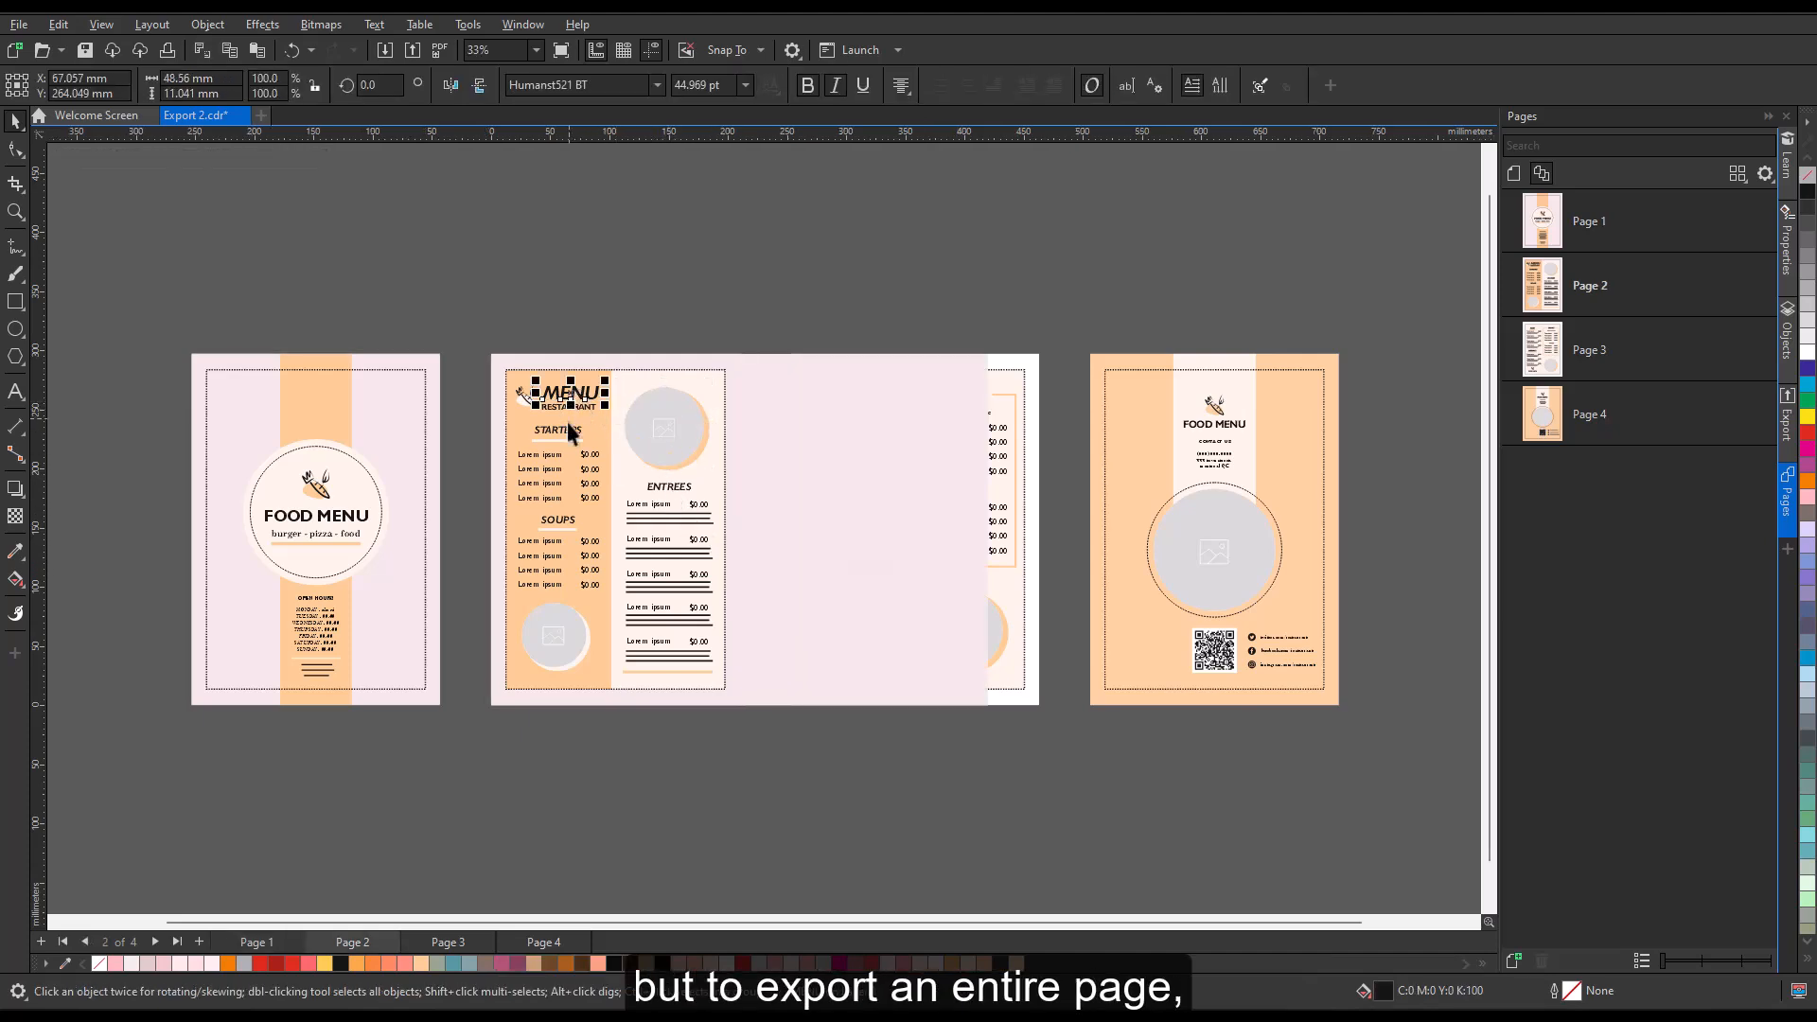
left_click(563, 431)
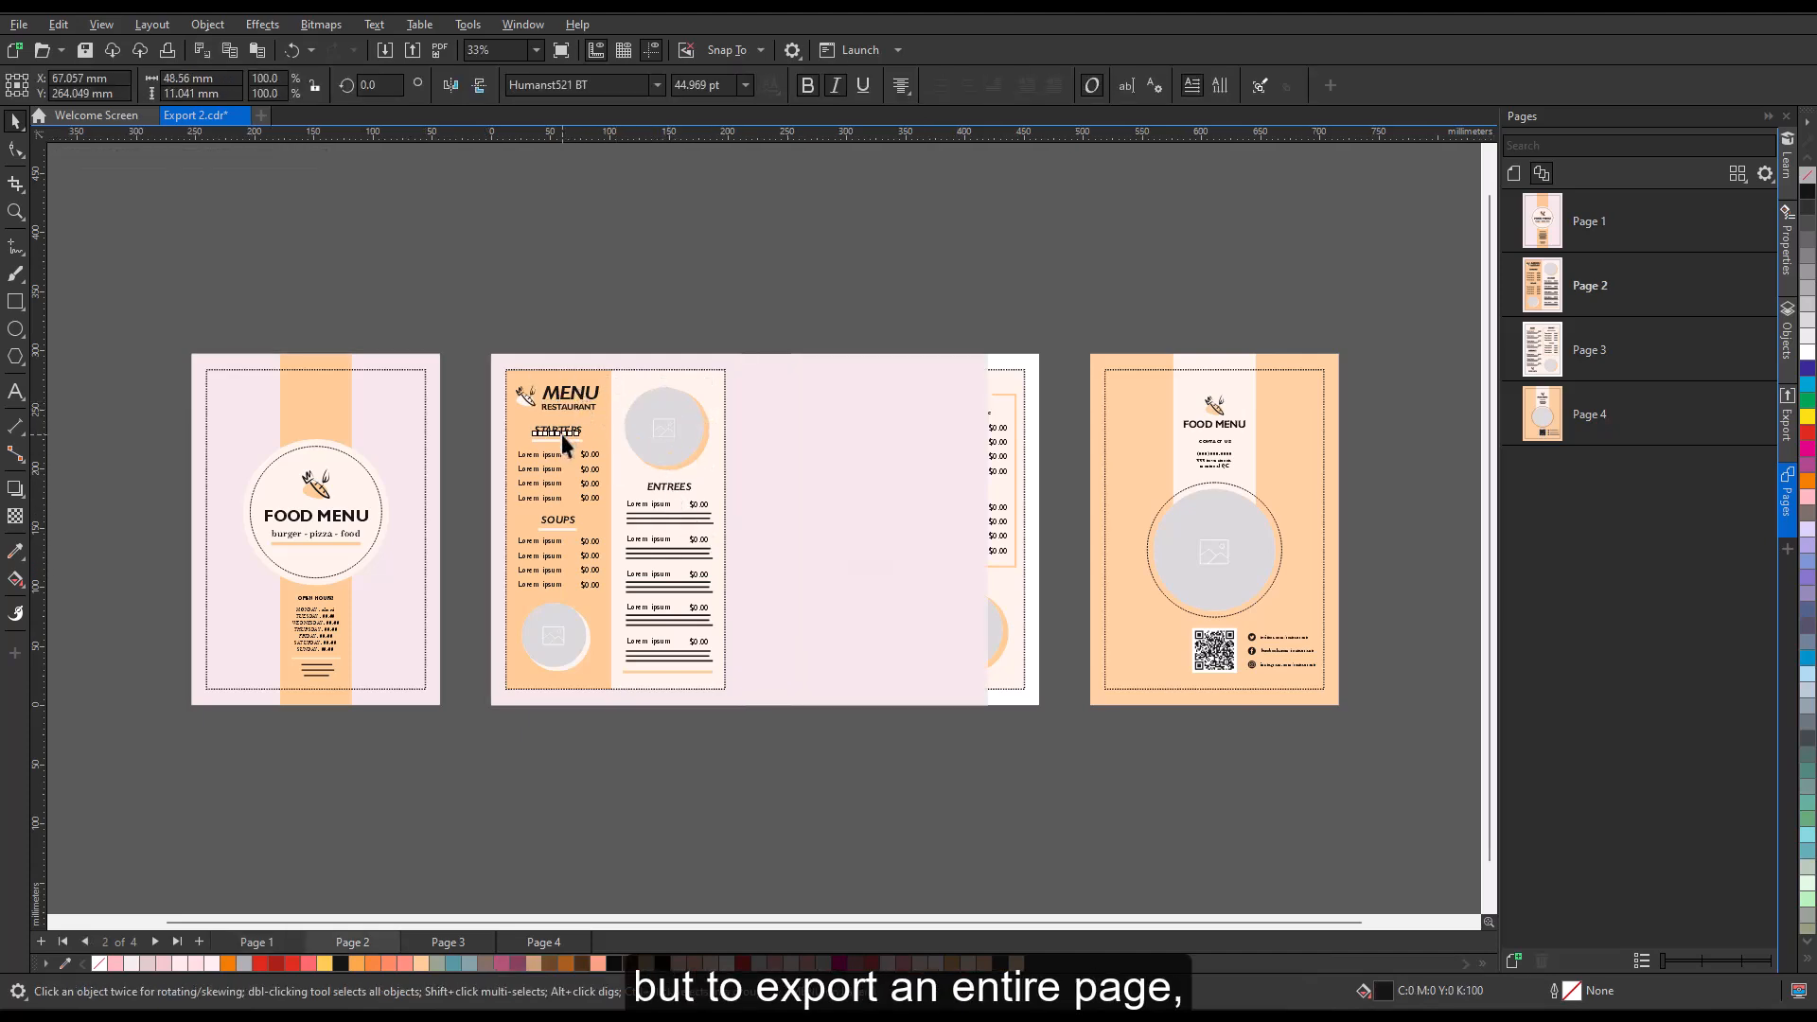
left_click(944, 330)
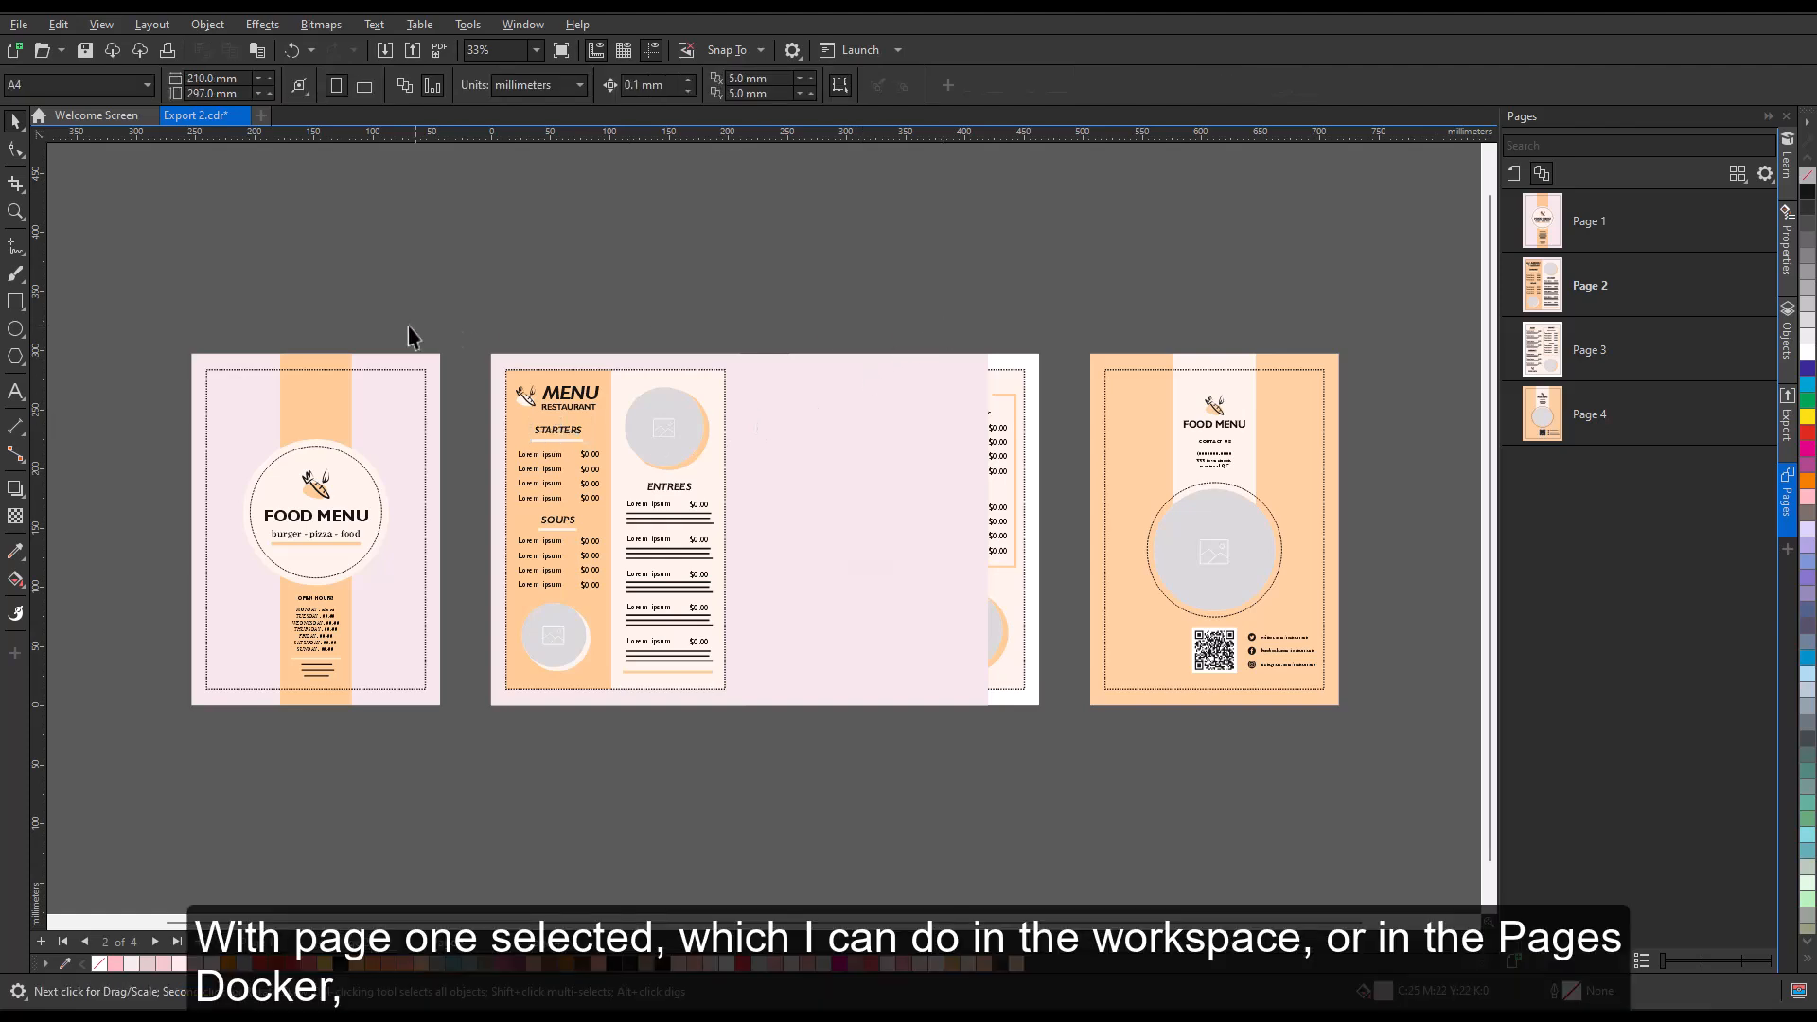
Step: Select page 1, add it to the export list as the current page and set its format to PDF
left_click(230, 407)
left_click(230, 406)
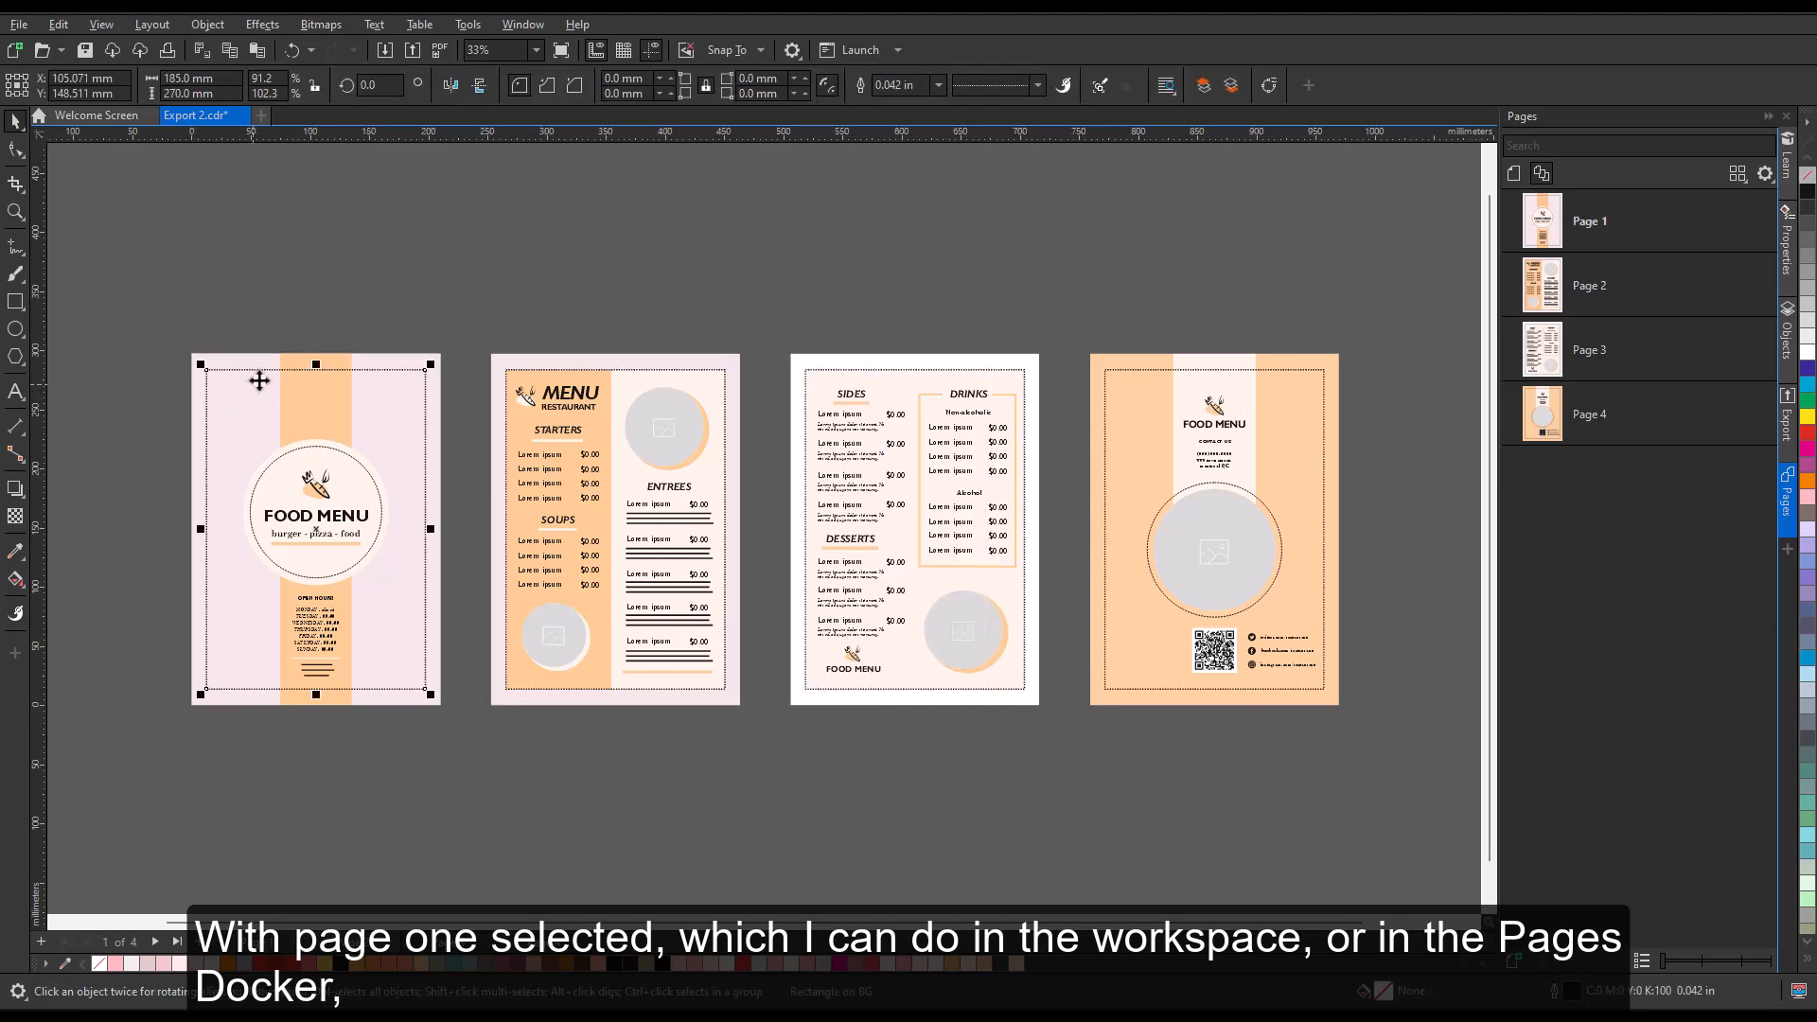
left_click(1667, 247)
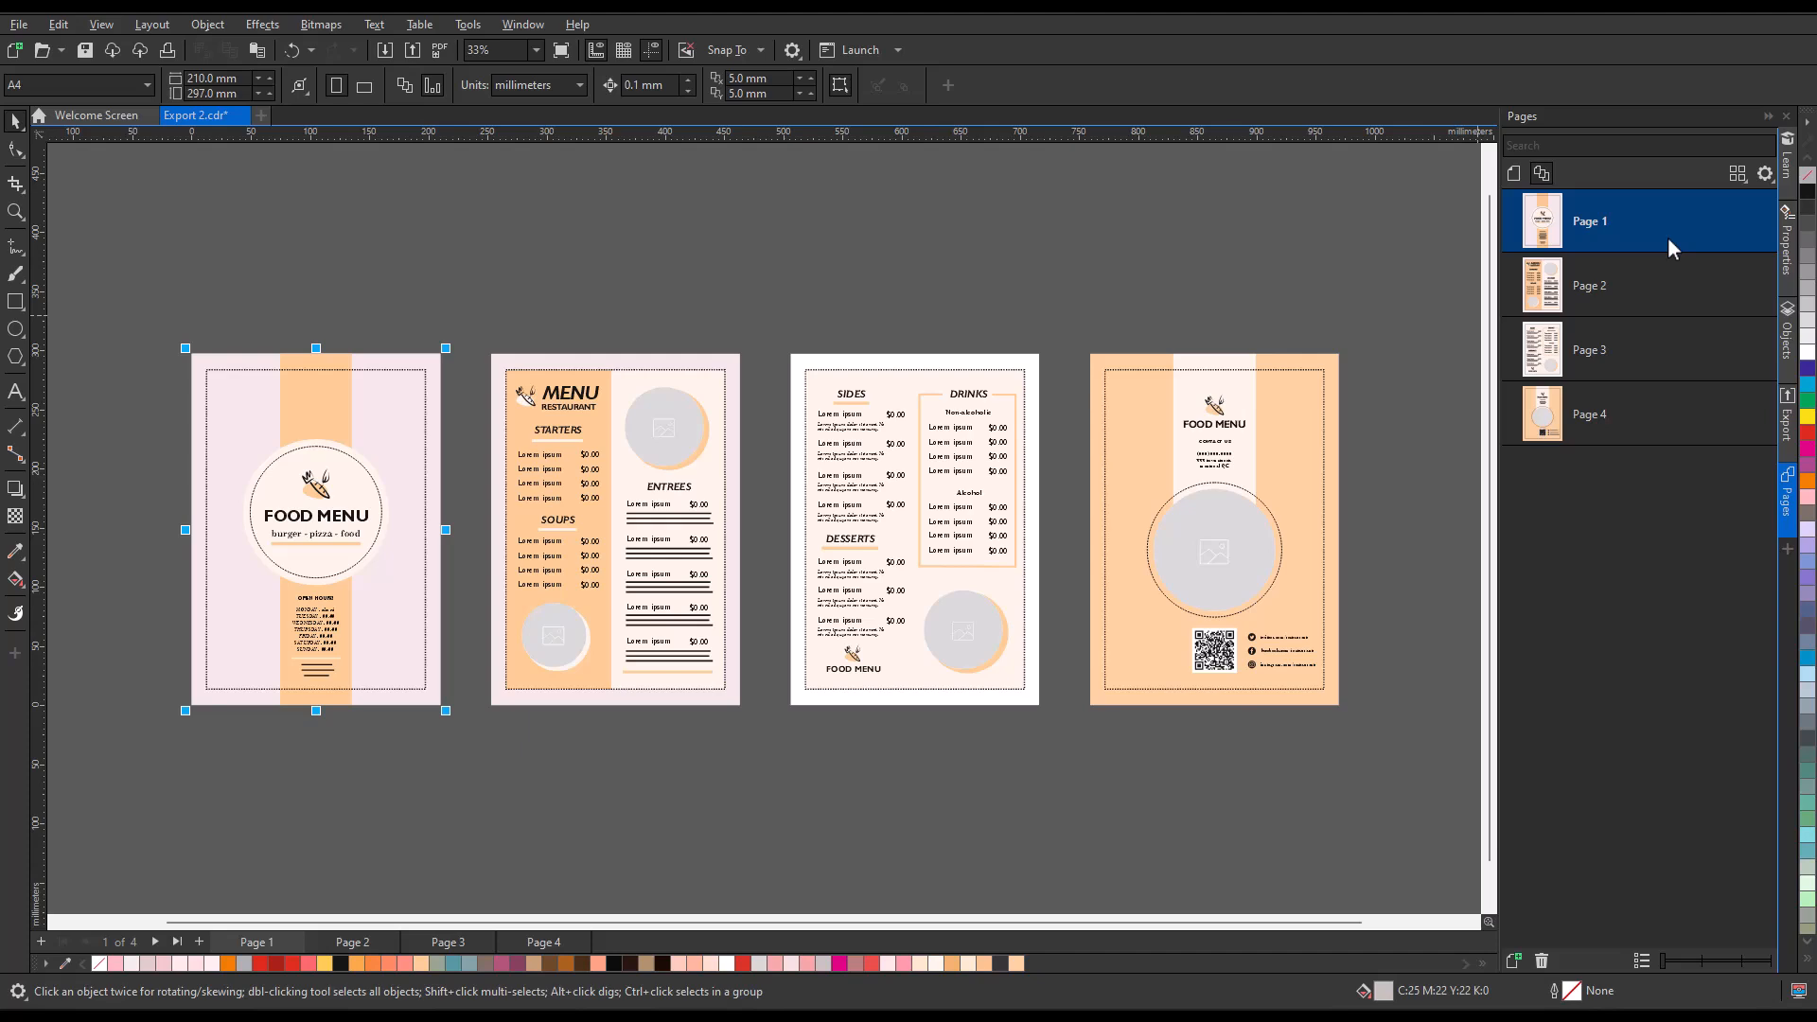
left_click(1788, 441)
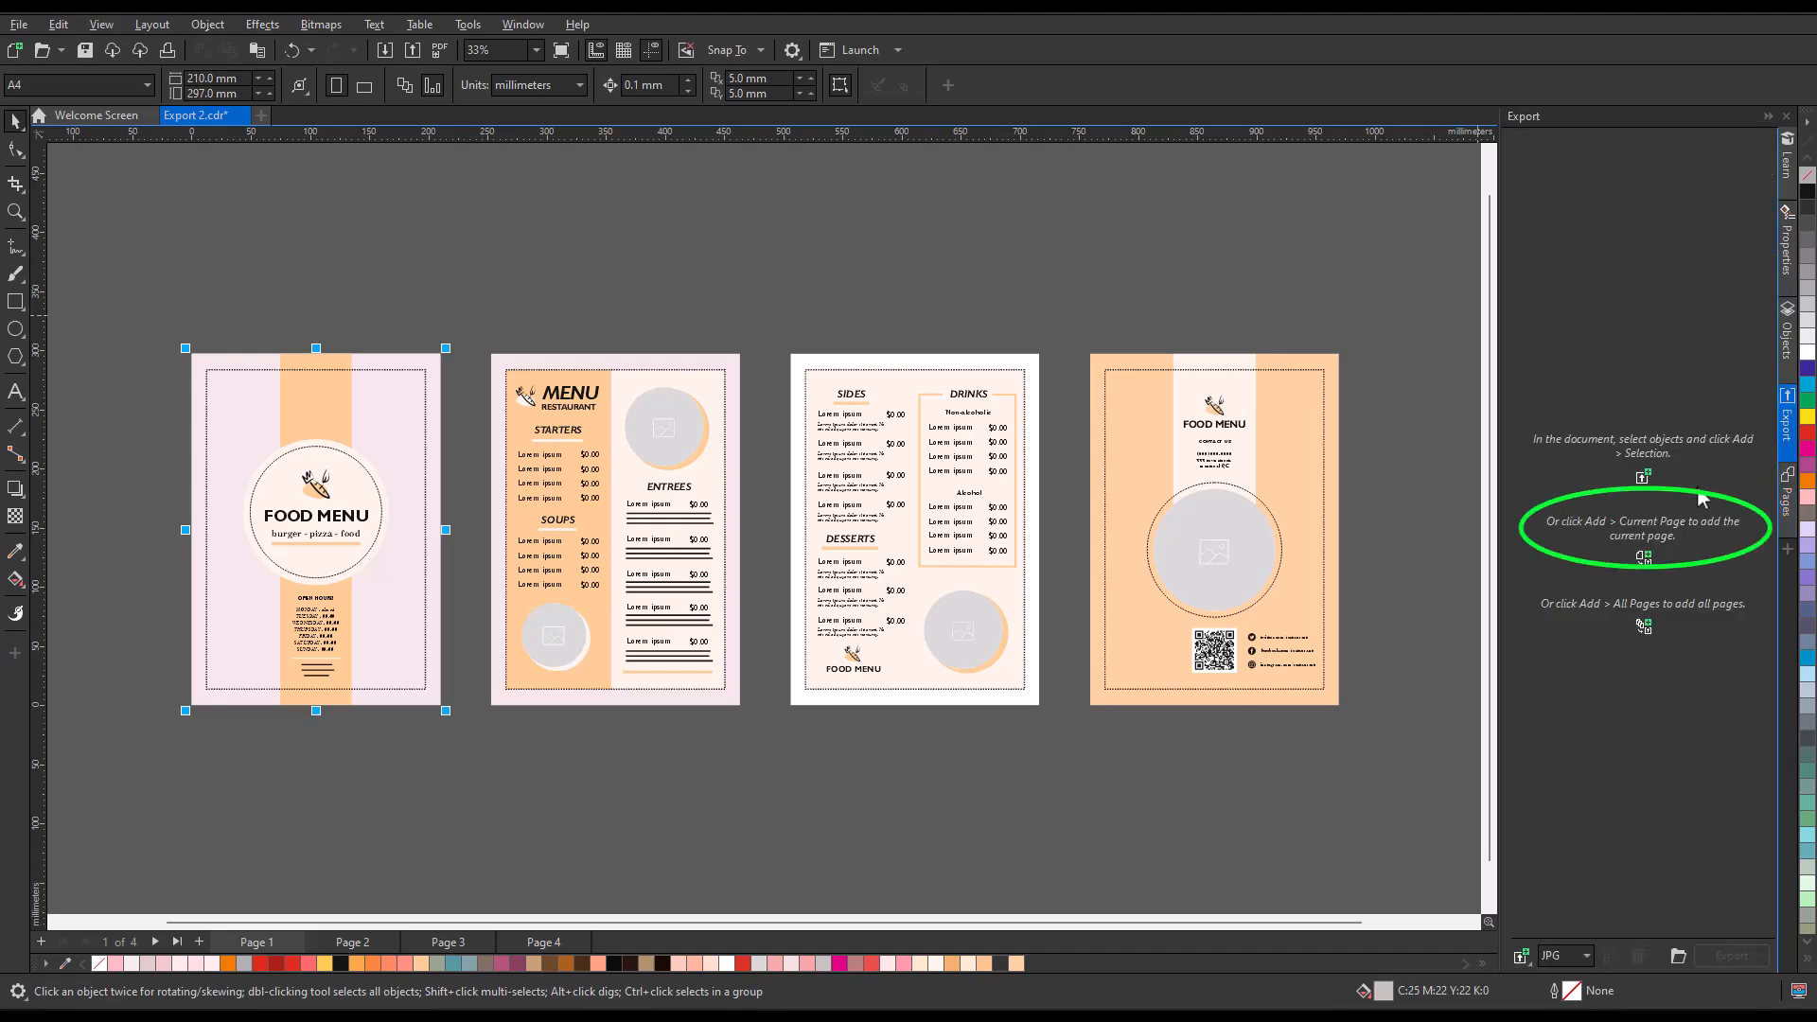
left_click(1645, 558)
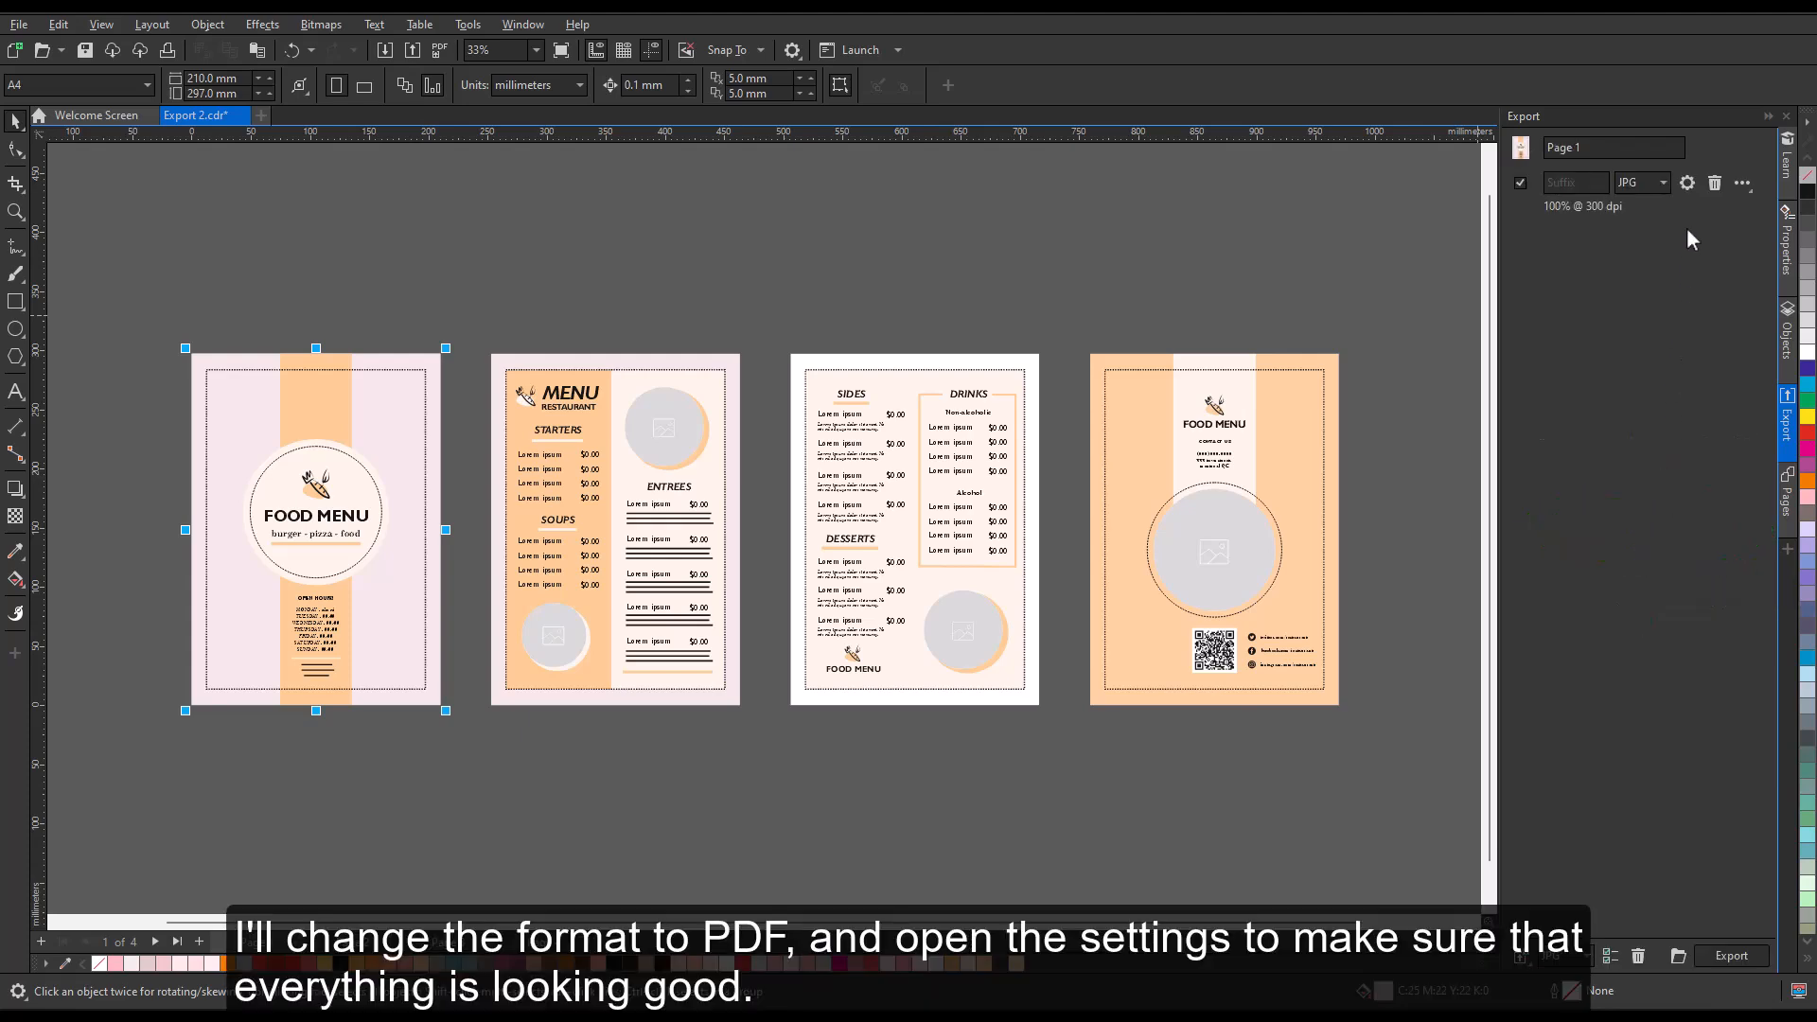
left_click(1663, 183)
left_click(1634, 320)
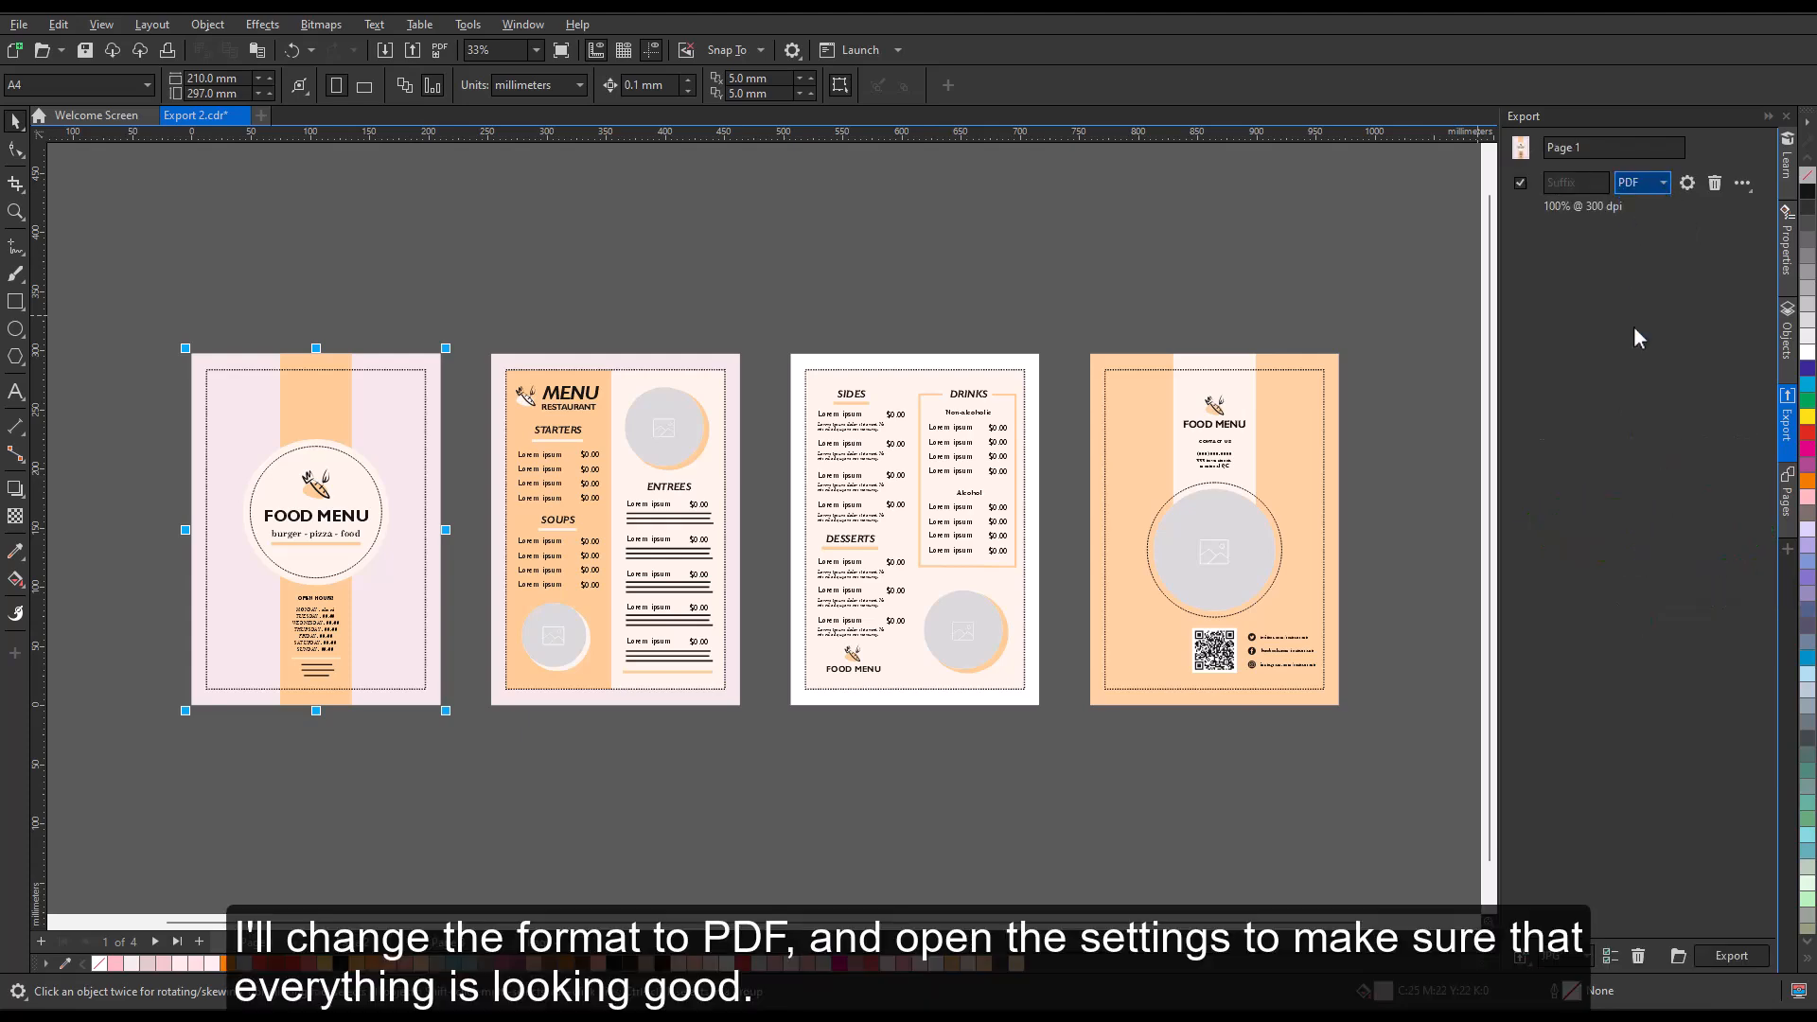
Step: Review the PDF presets, color and document settings for the Page 1 export, keeping the Prepress preset, and accept them
left_click(1686, 183)
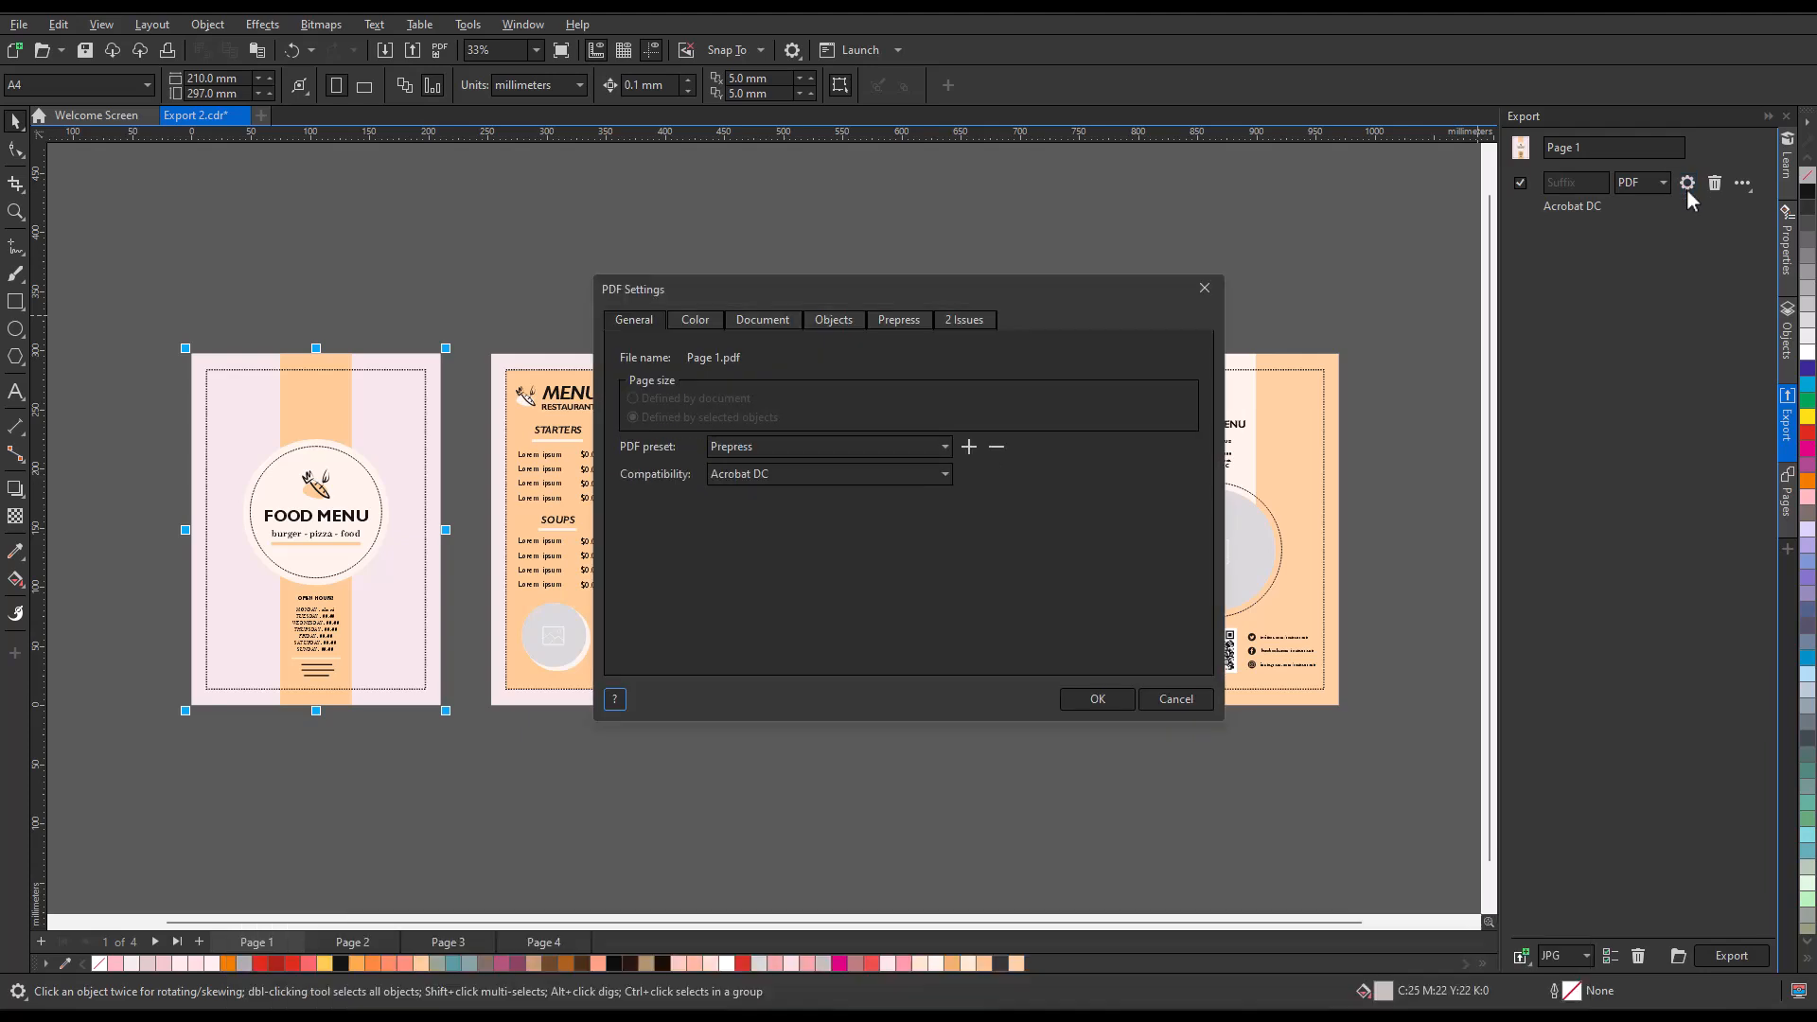
left_click(946, 446)
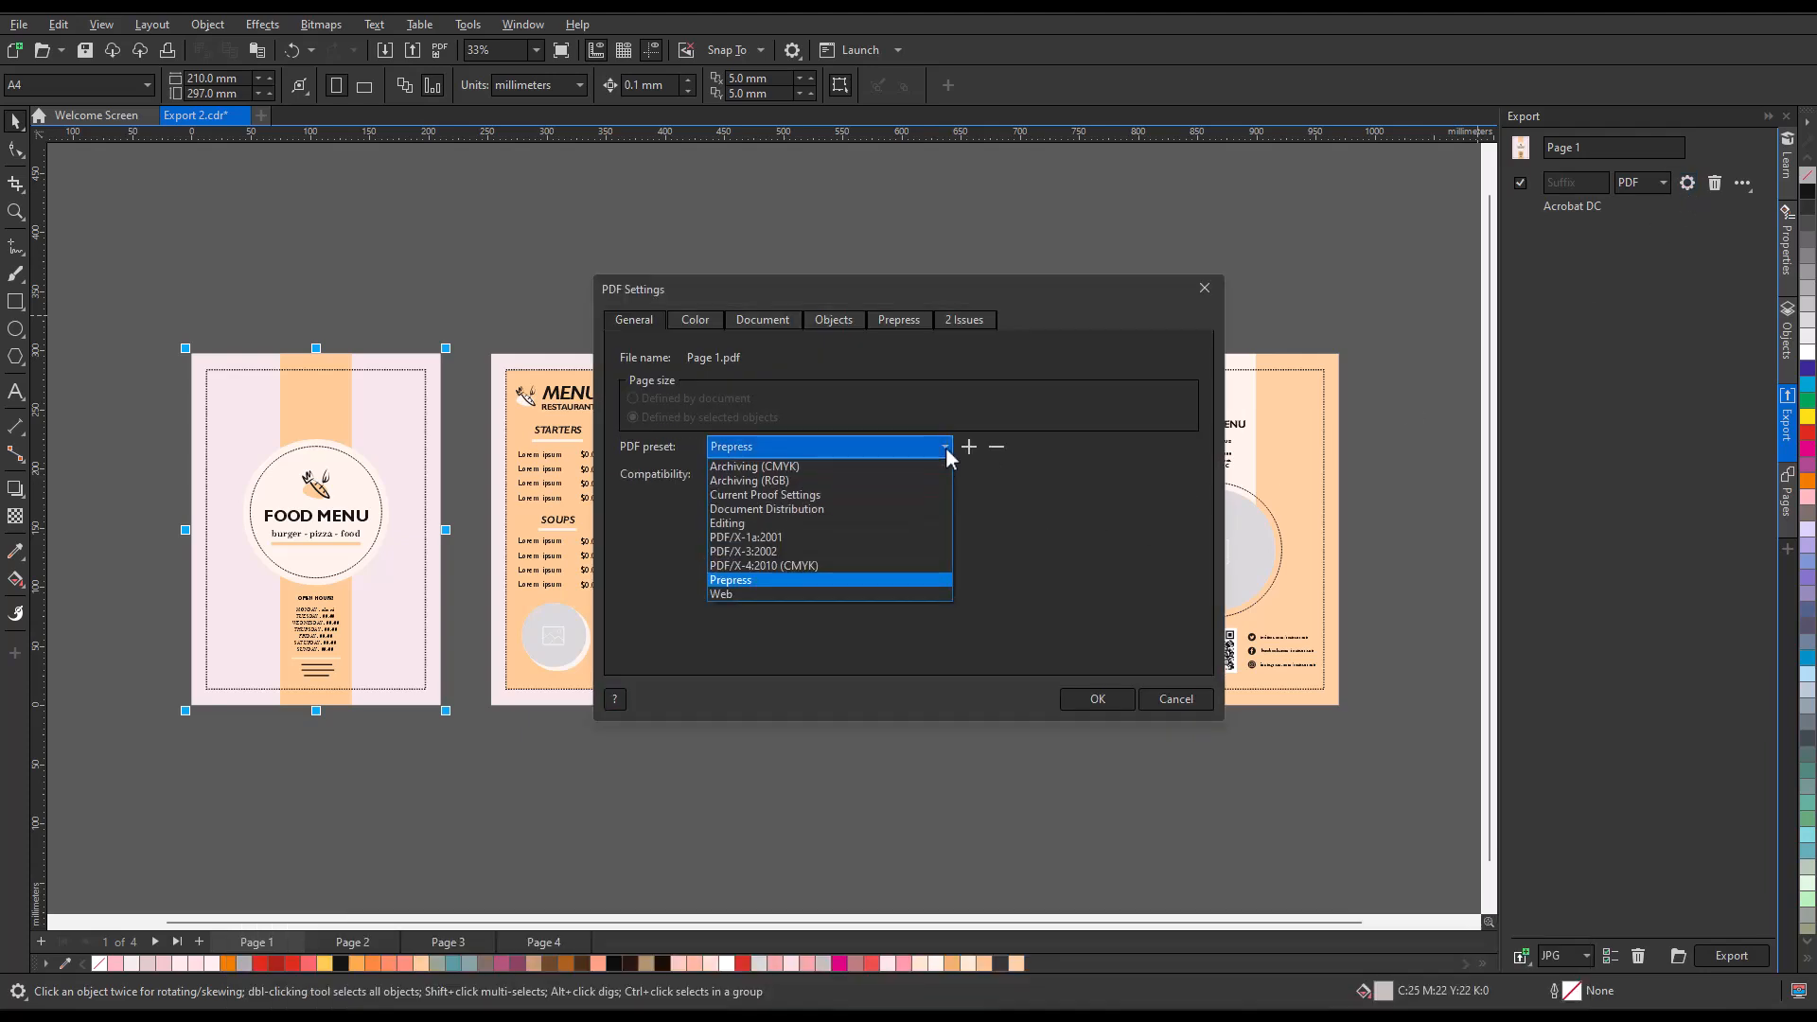
left_click(945, 446)
left_click(696, 316)
left_click(757, 322)
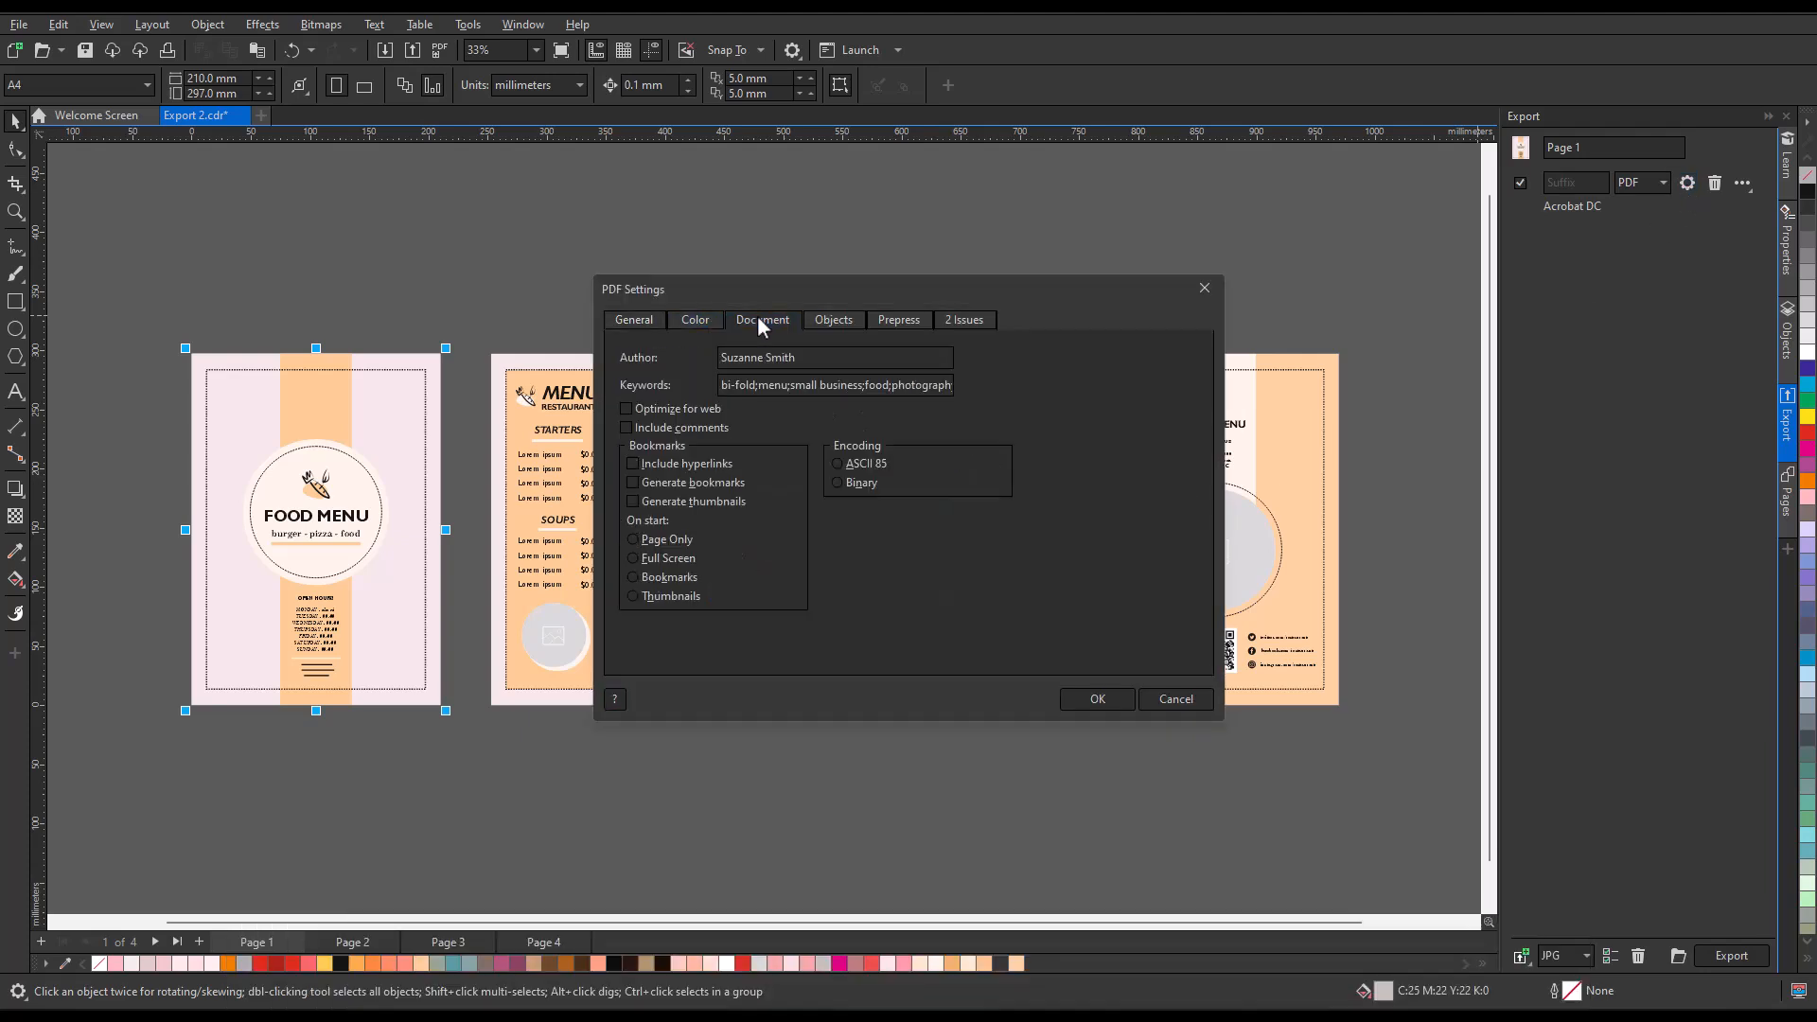
left_click(1099, 699)
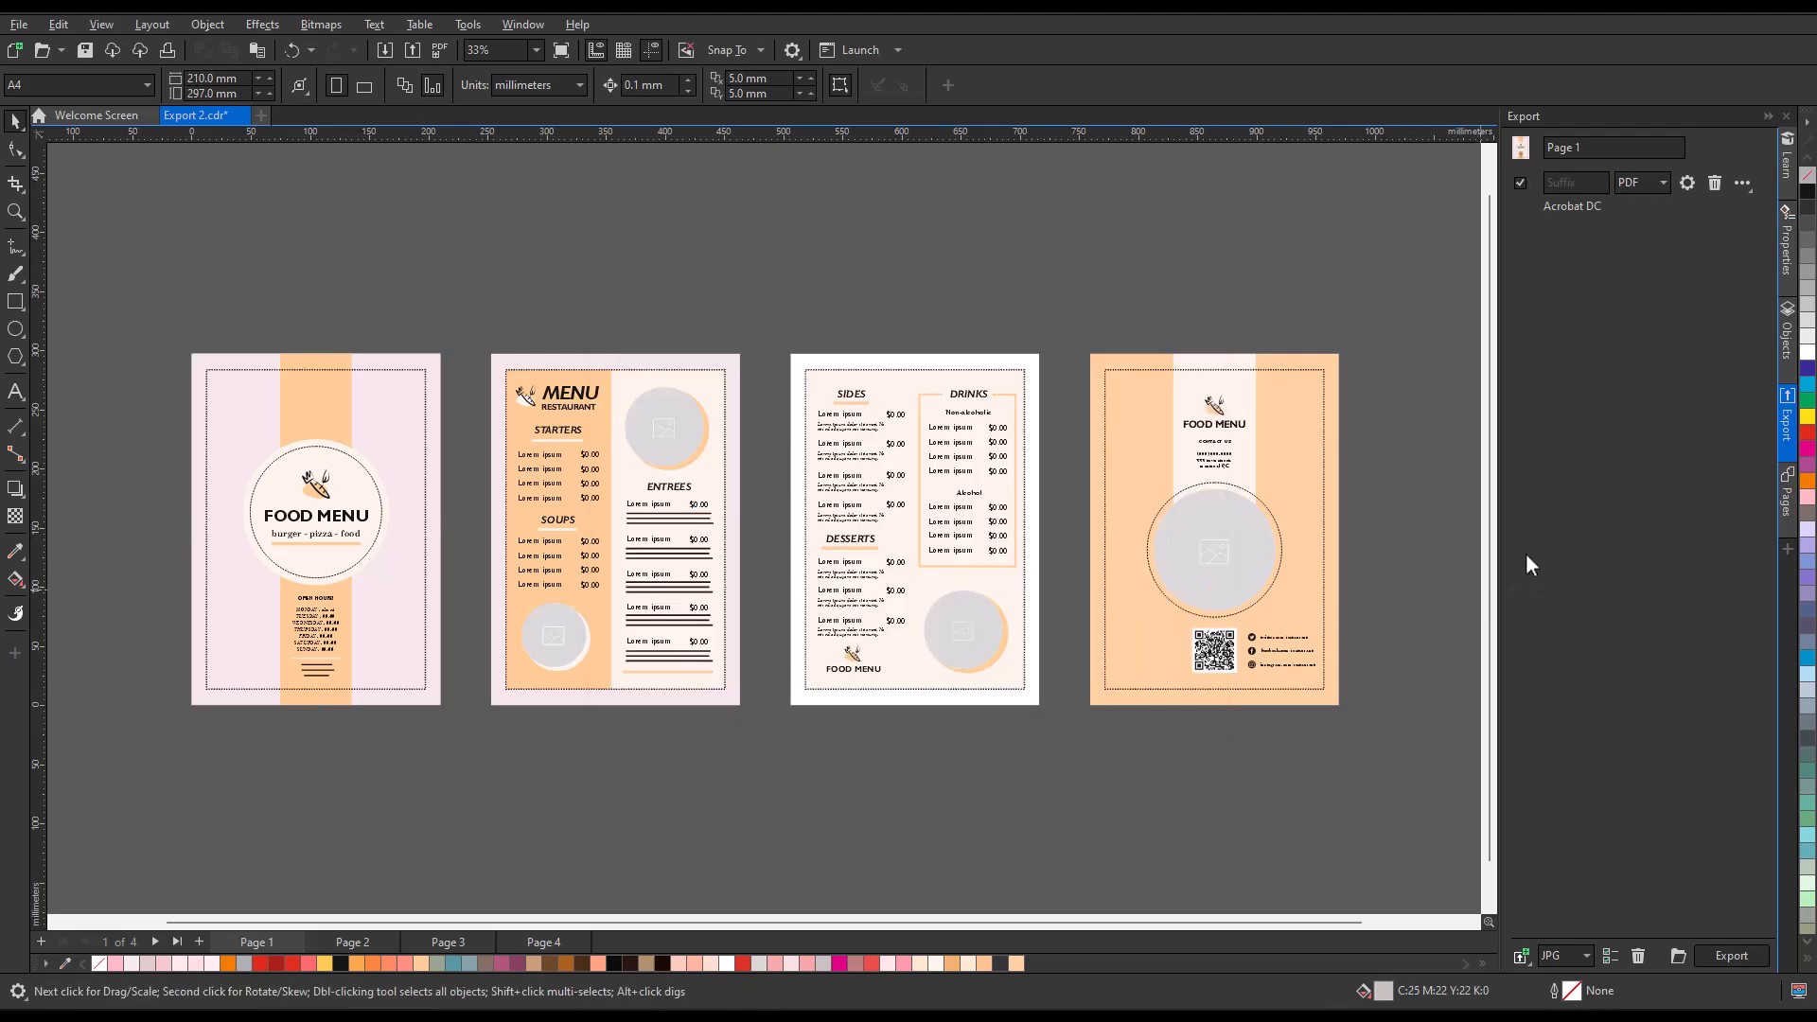
Step: Select pages 2, 3 and 4 together and add them to the export list in PDF format
left_click(1787, 487)
left_click(1594, 297)
left_click(1590, 350, "shift")
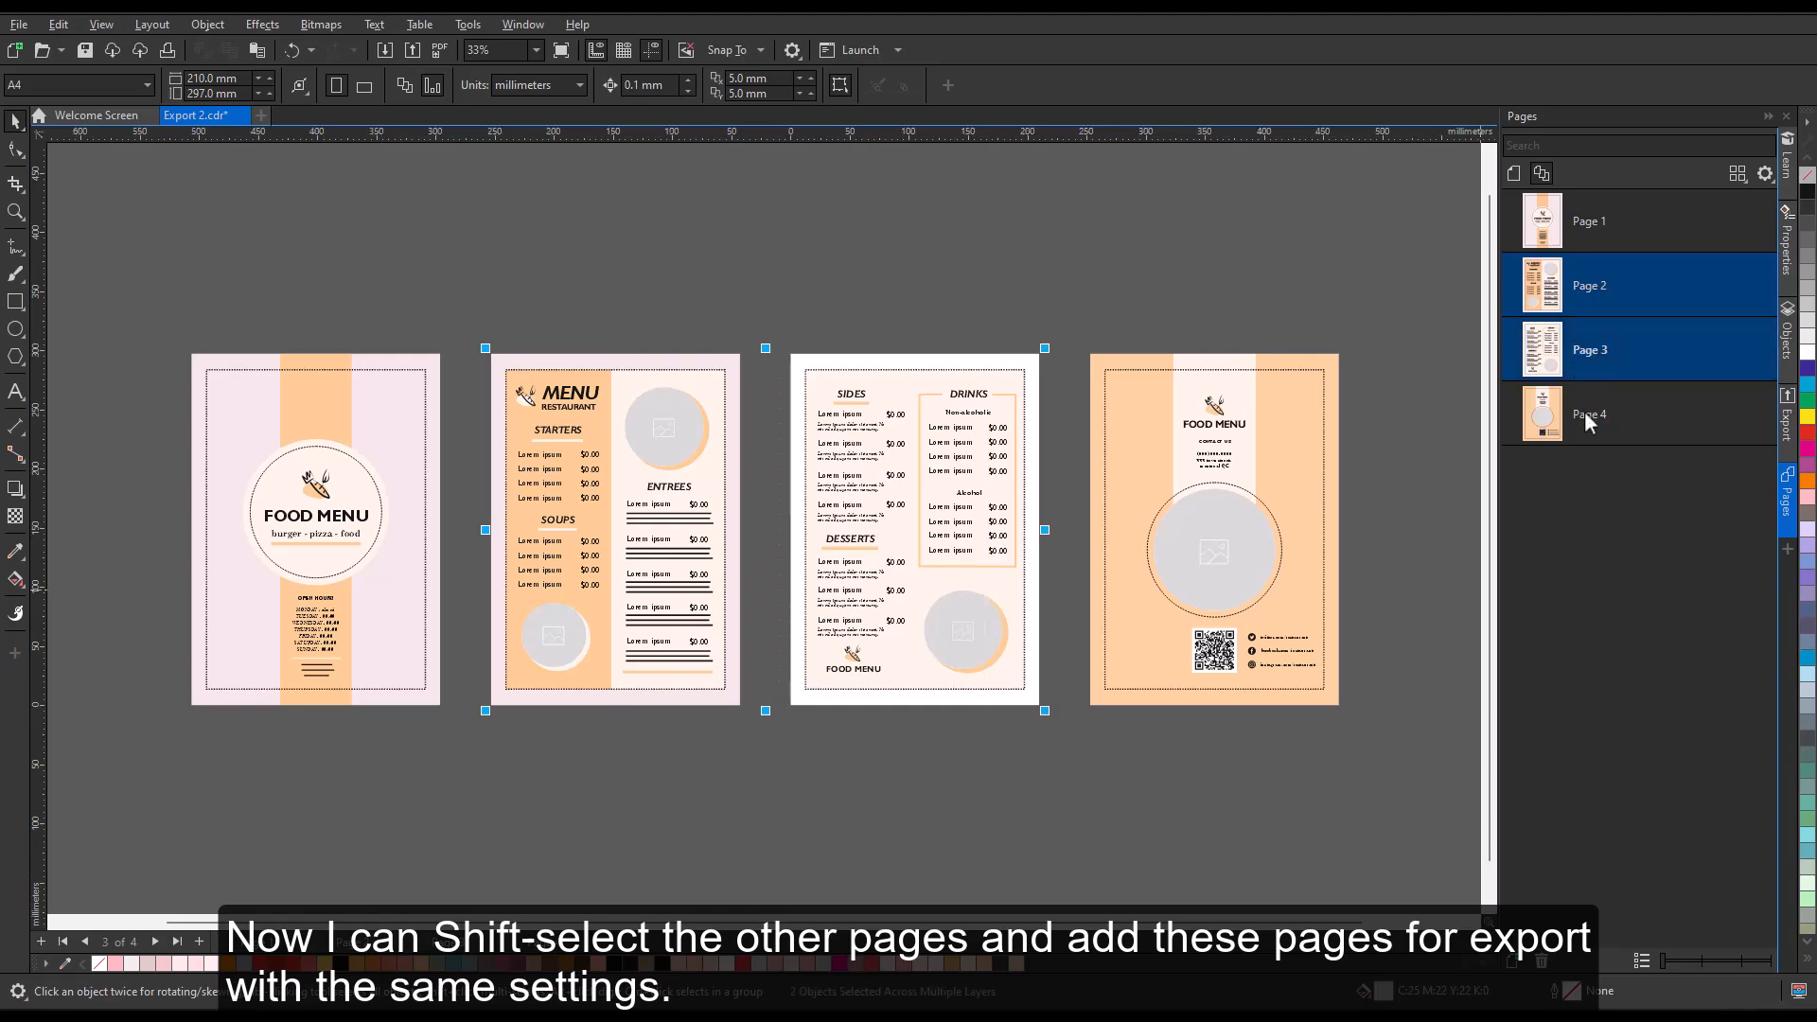
left_click(1590, 416, "shift")
left_click(1788, 421)
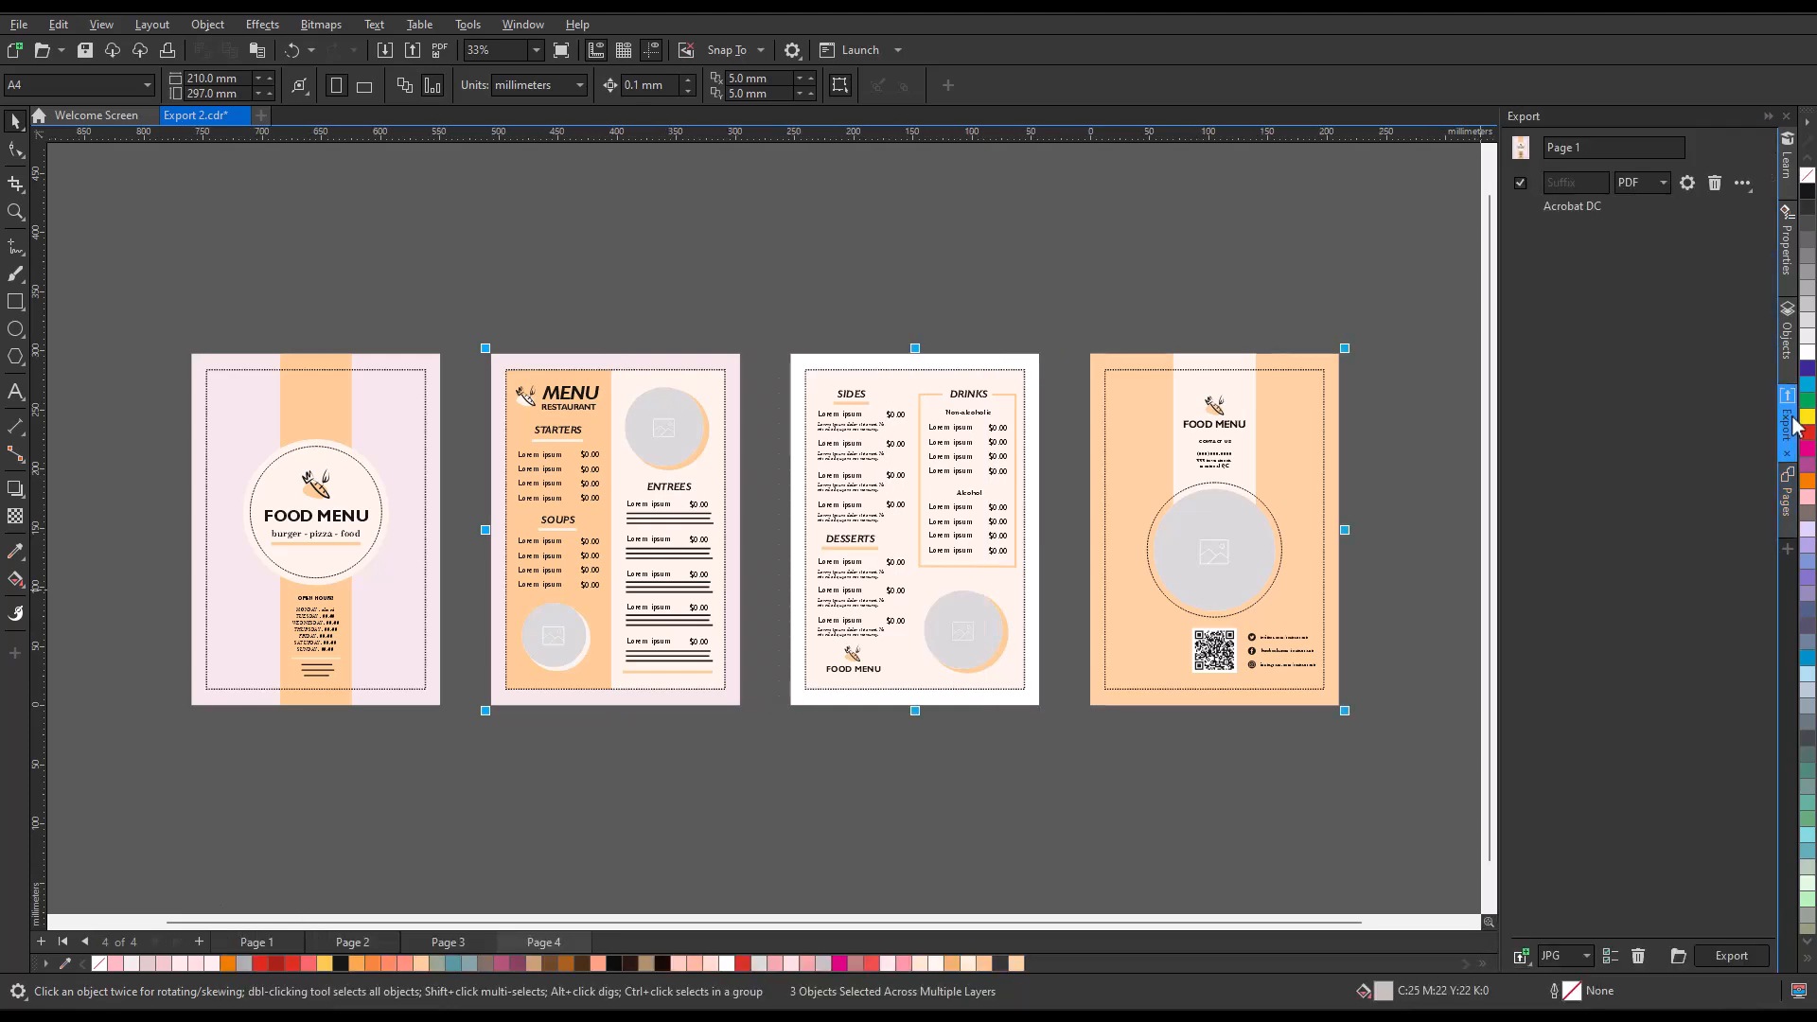
left_click(1583, 956)
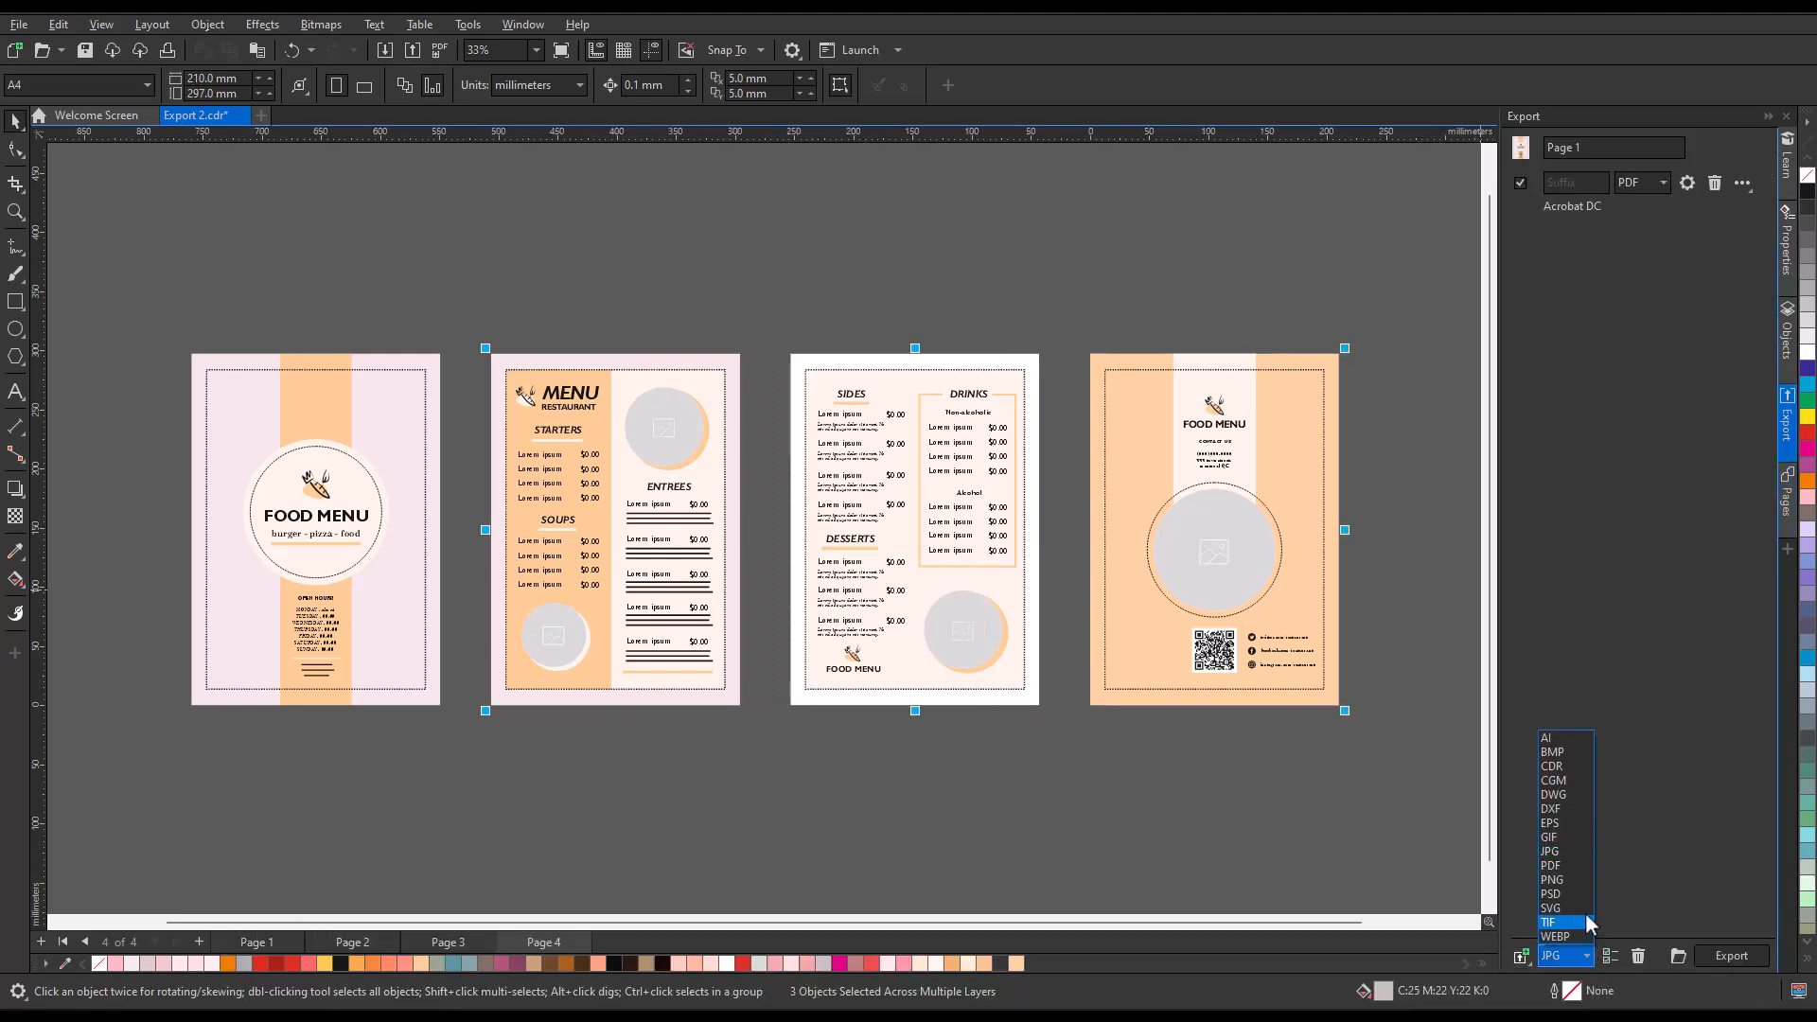
left_click(1557, 864)
left_click(1519, 956)
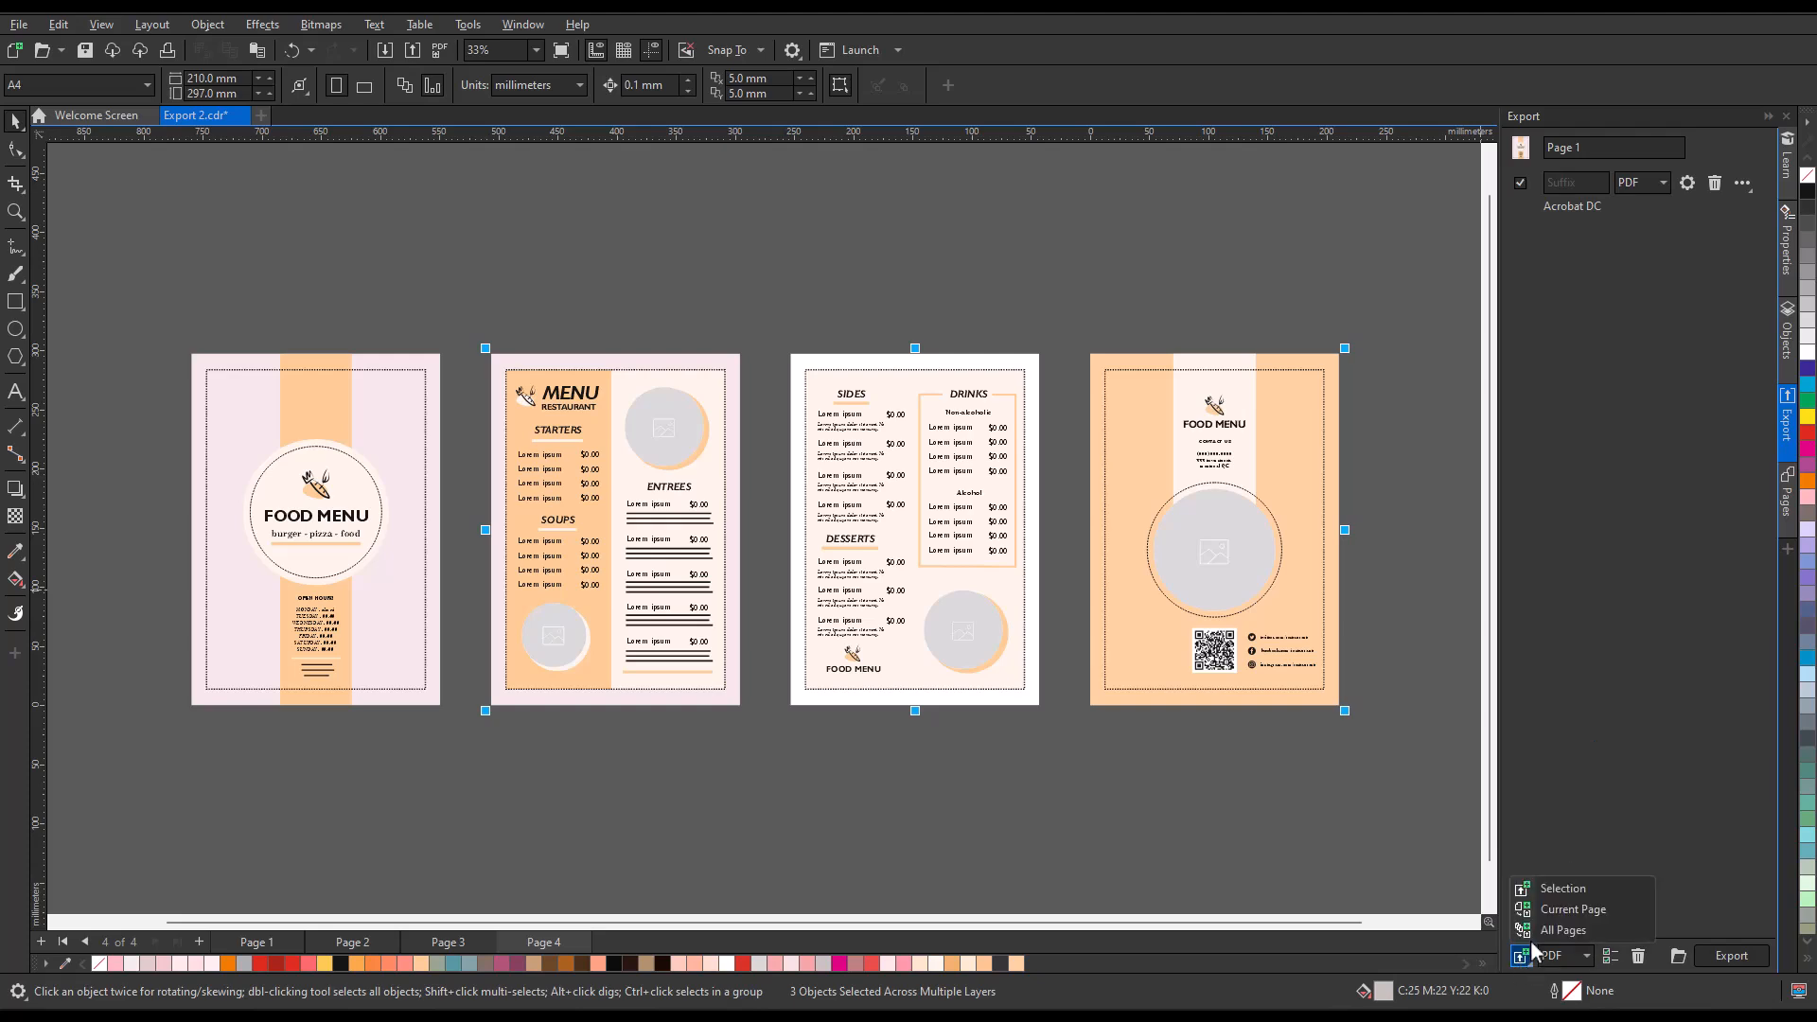
left_click(1569, 889)
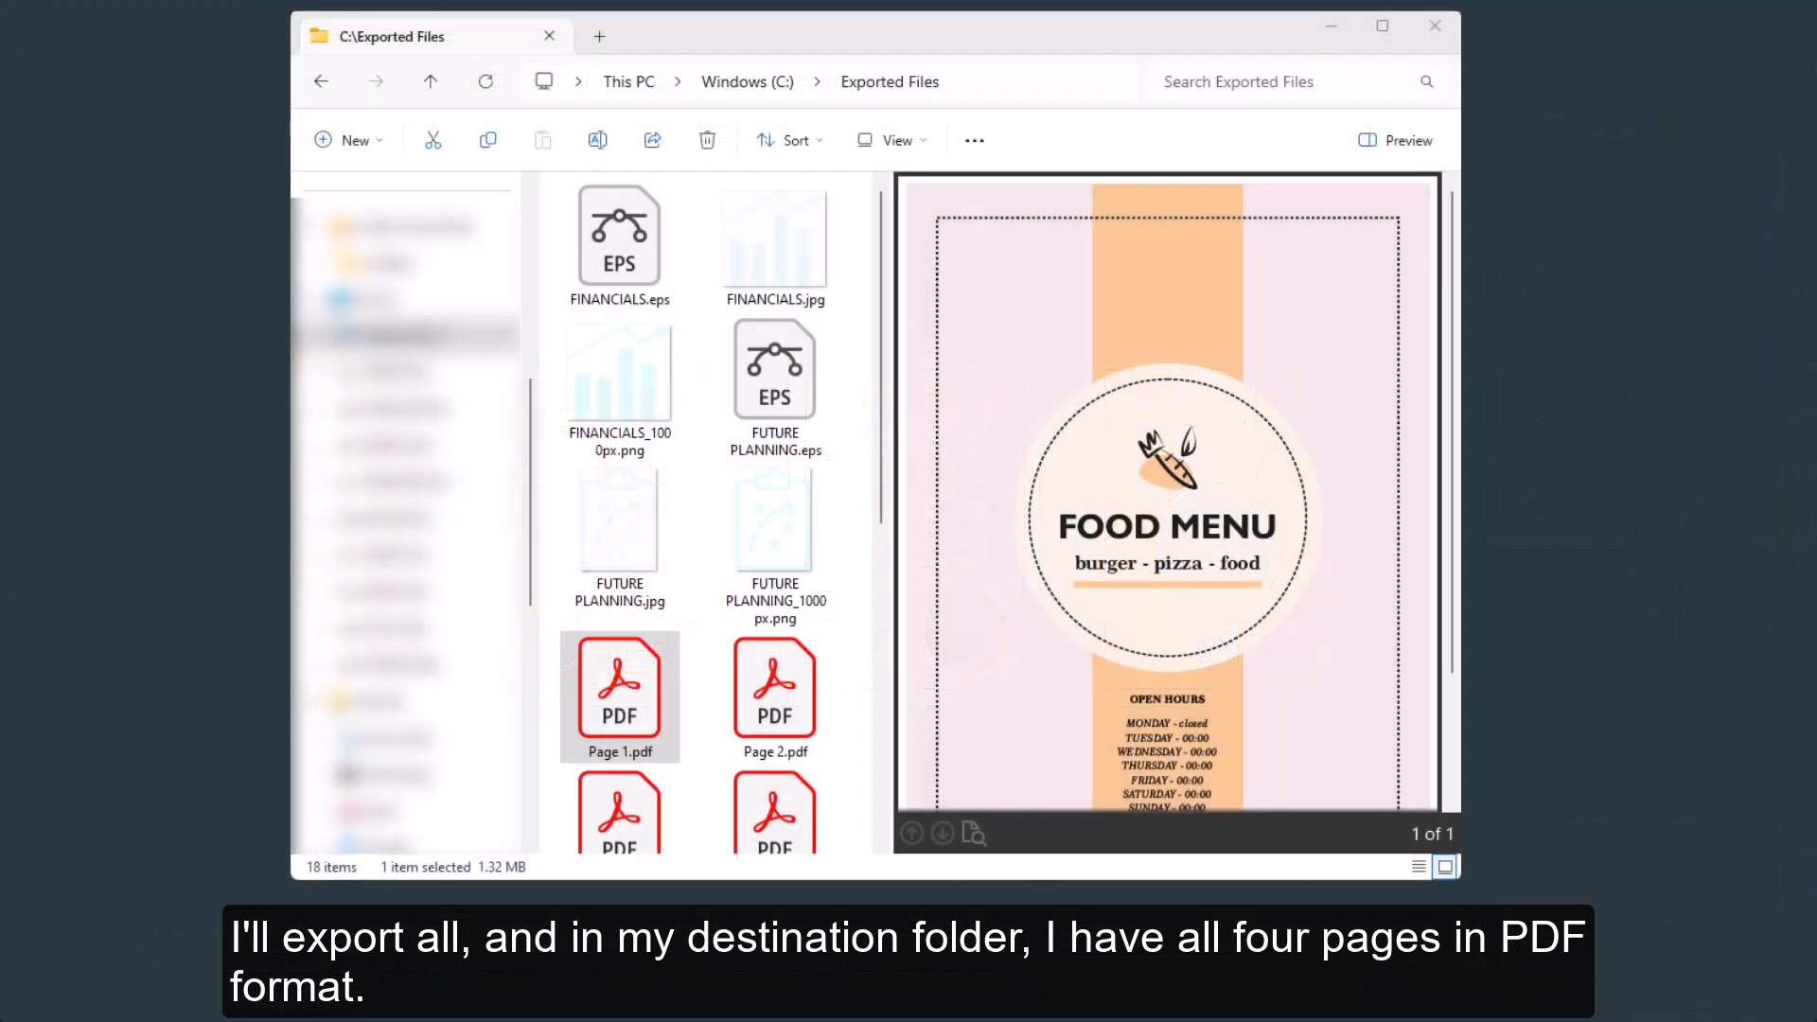
Step: In File Explorer, preview Page 2.pdf and the remaining exported page PDFs in the Exported Files folder
left_click(795, 716)
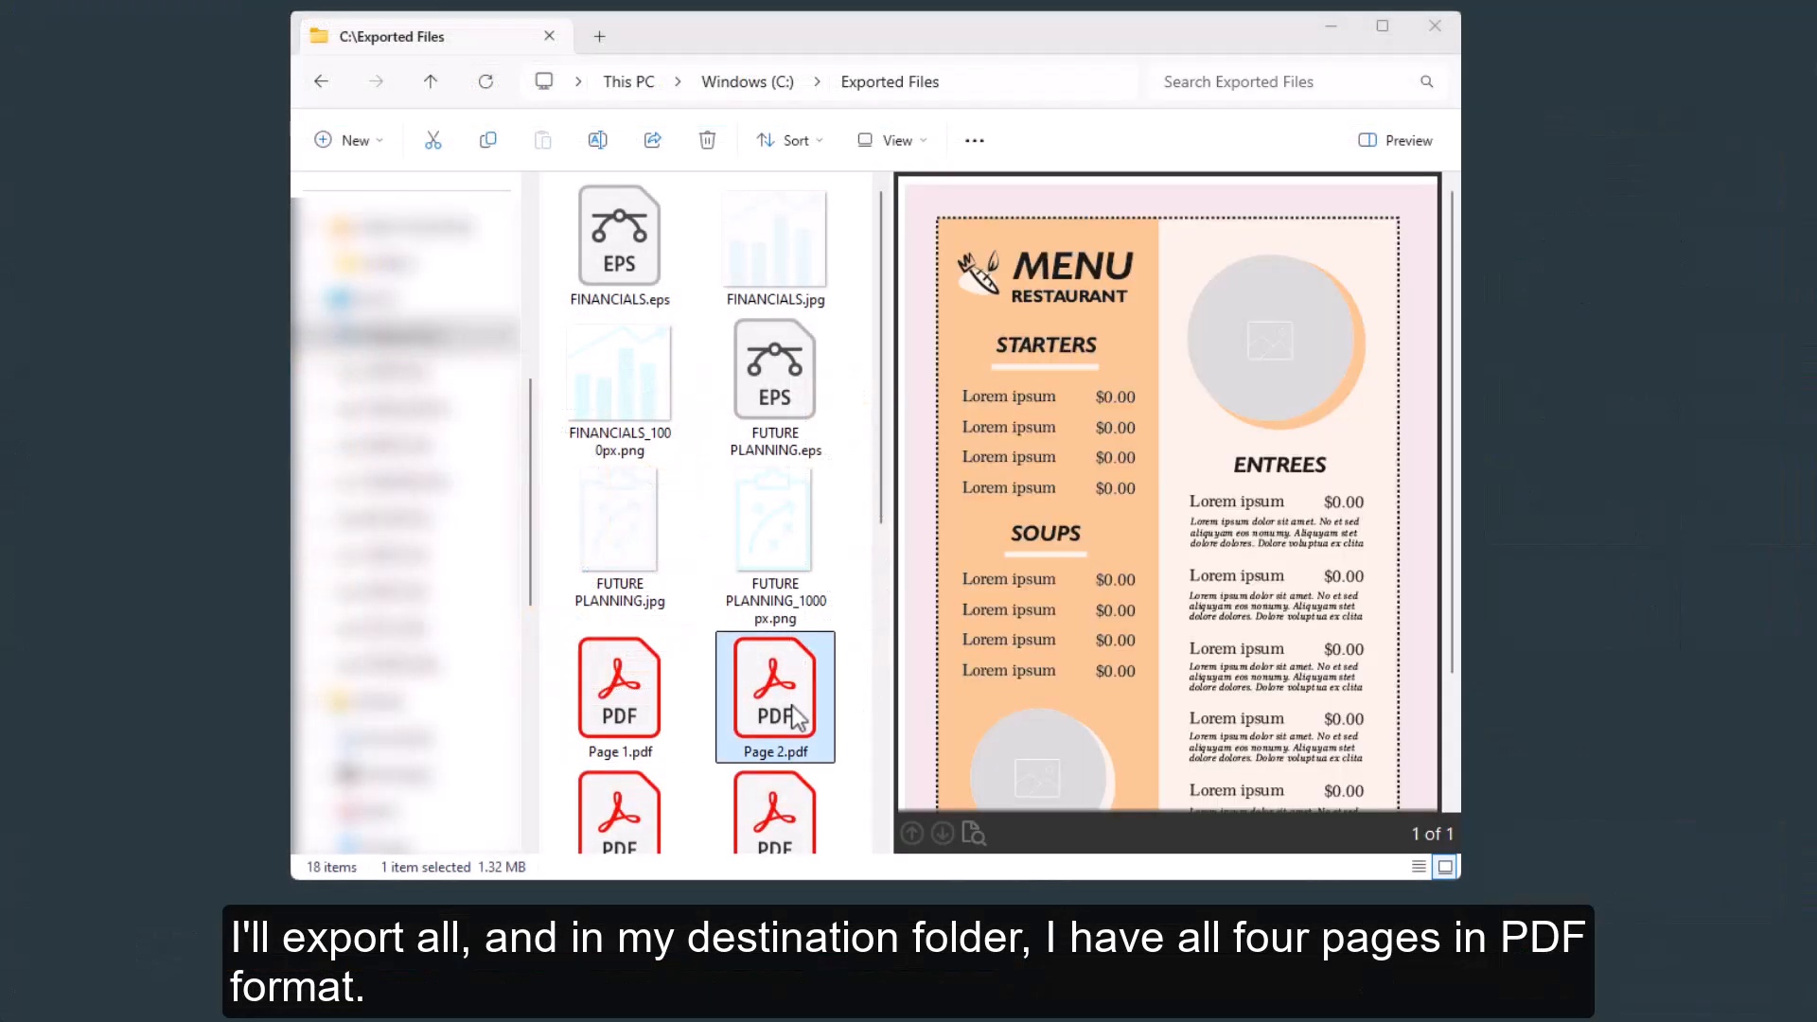
left_click(634, 821)
left_click(768, 802)
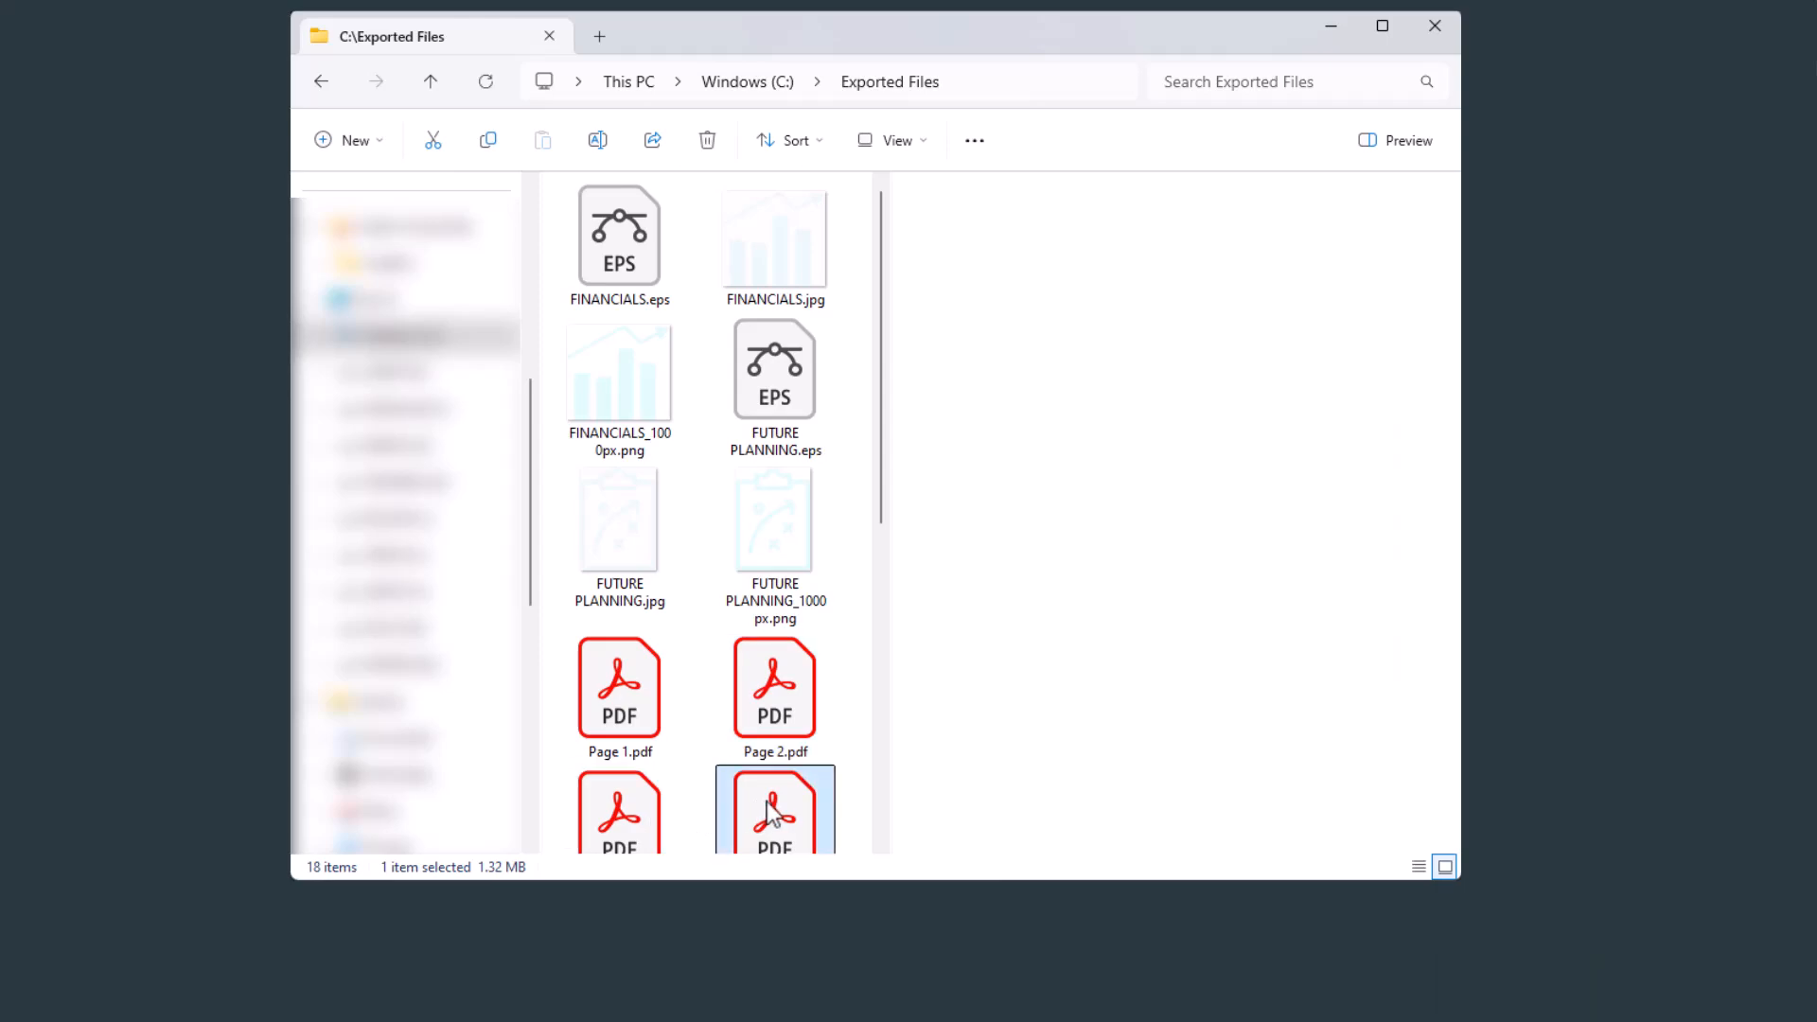